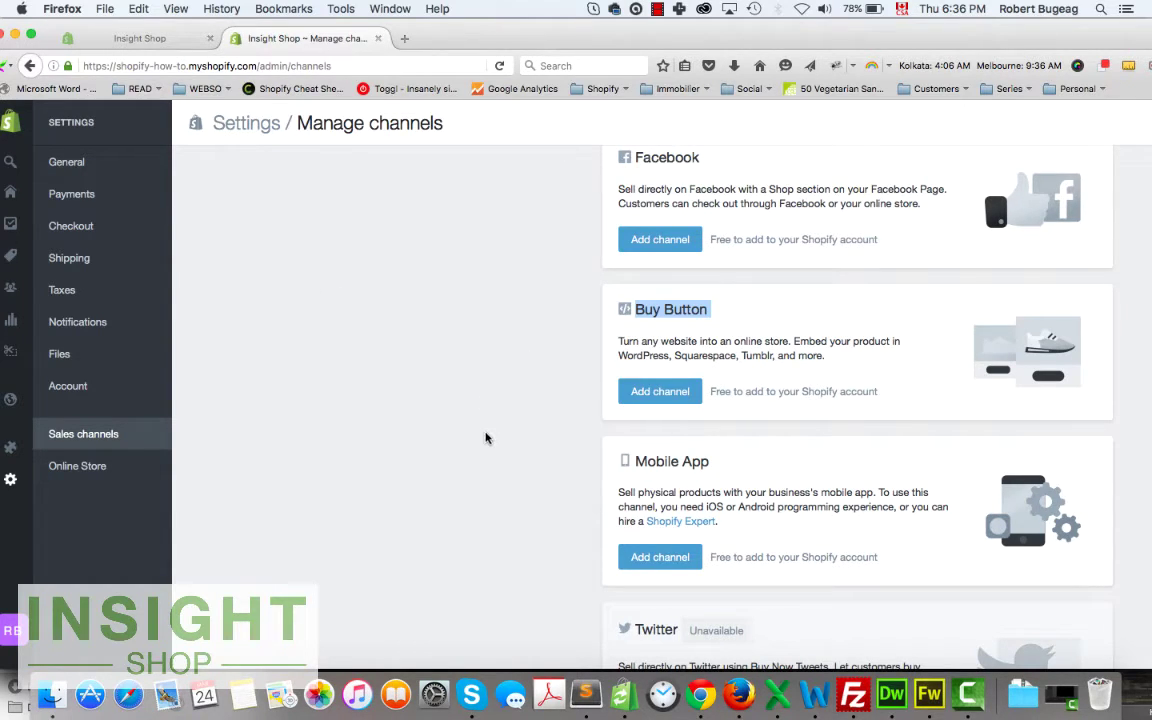
Open the store's sales channel settings and add the Buy Button channel.
left_click(690, 310)
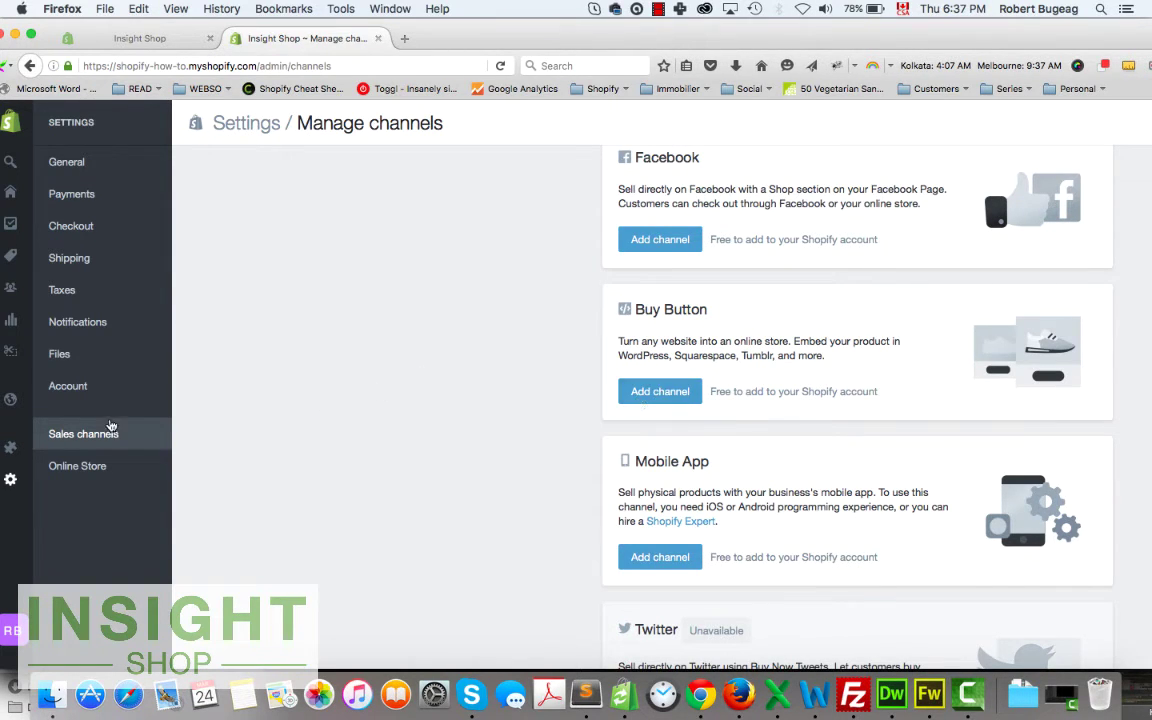
mouse_move(10, 405)
left_click(33, 483)
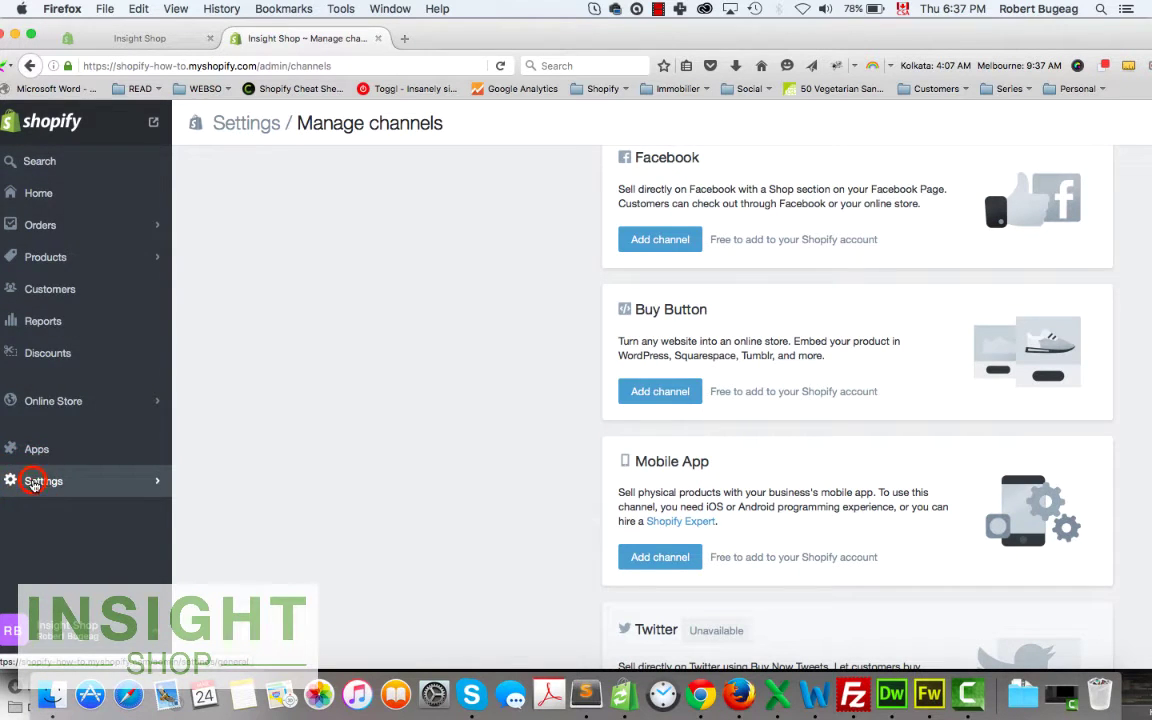
left_click(85, 436)
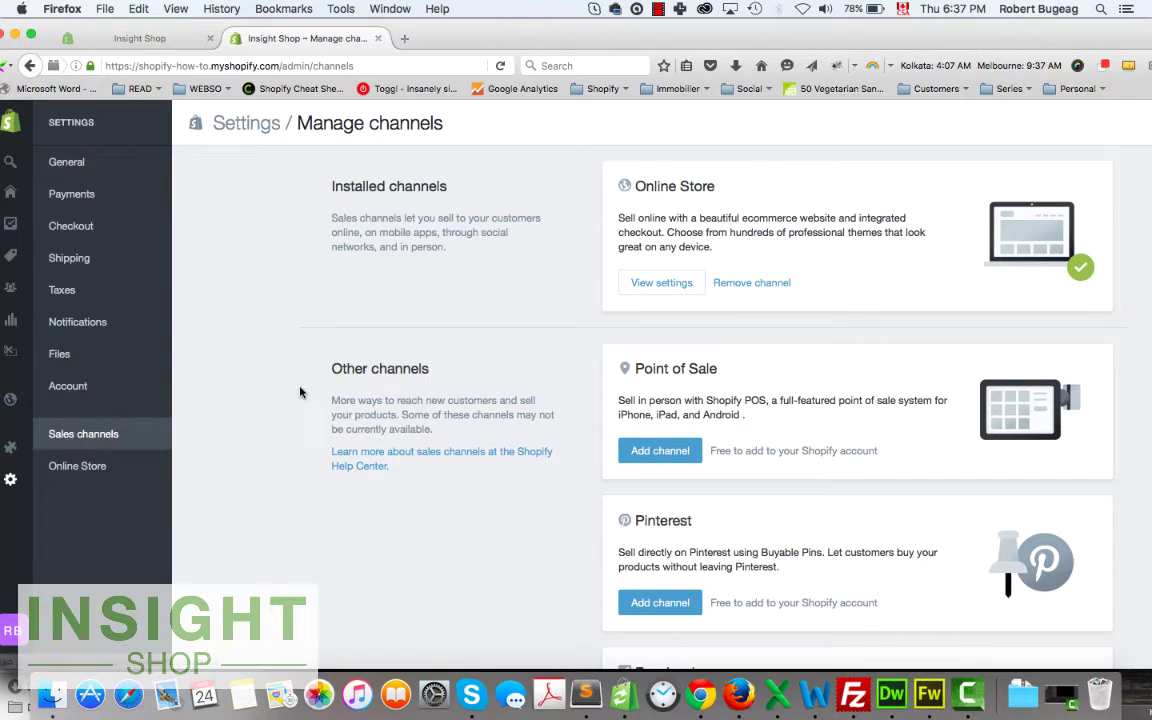
scroll(571, 417, "down", 5)
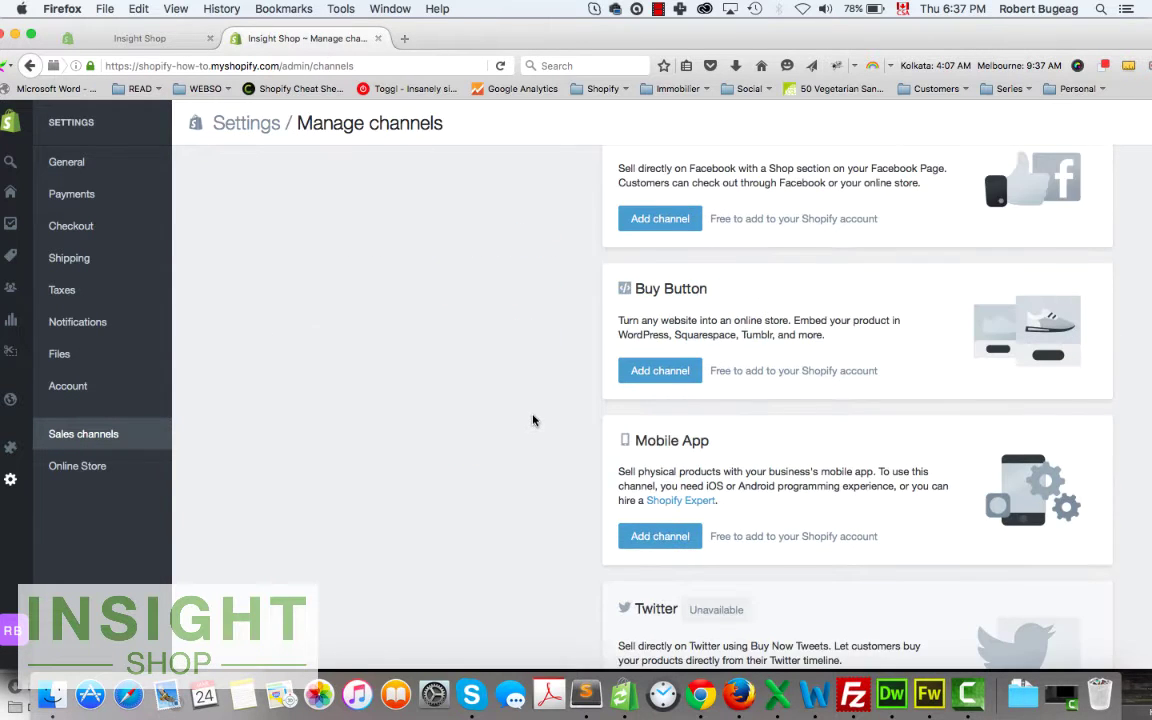
scroll(533, 420, "down", 1)
left_click(648, 318)
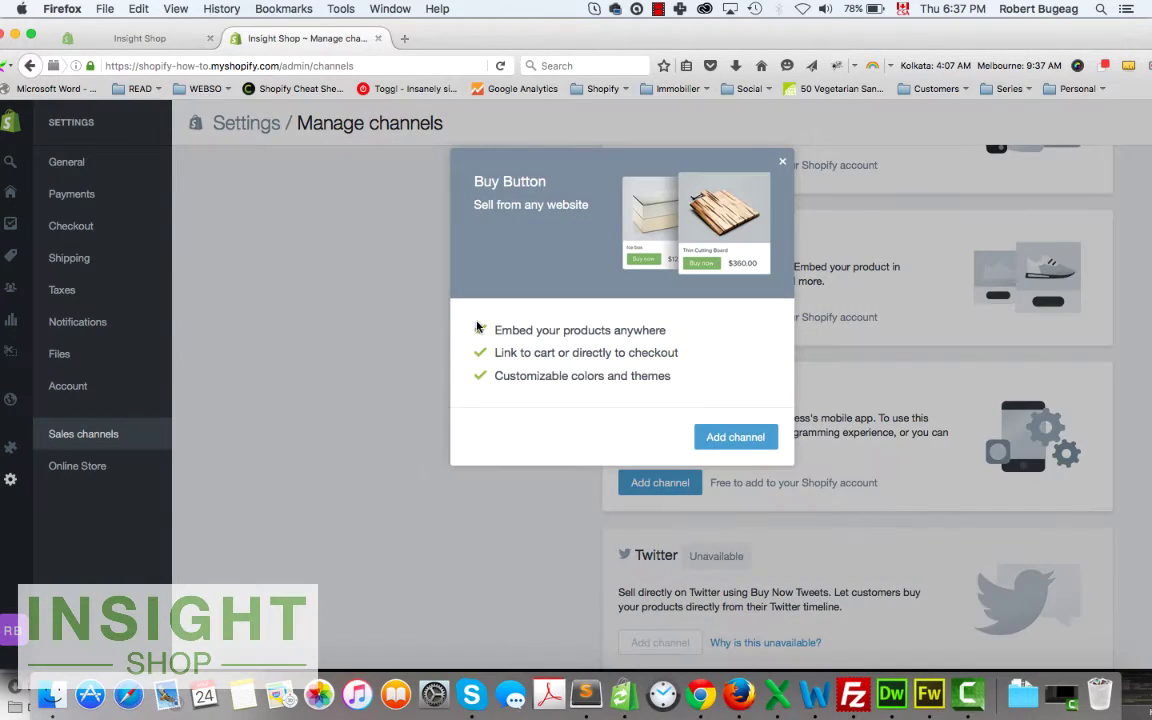
left_click(740, 438)
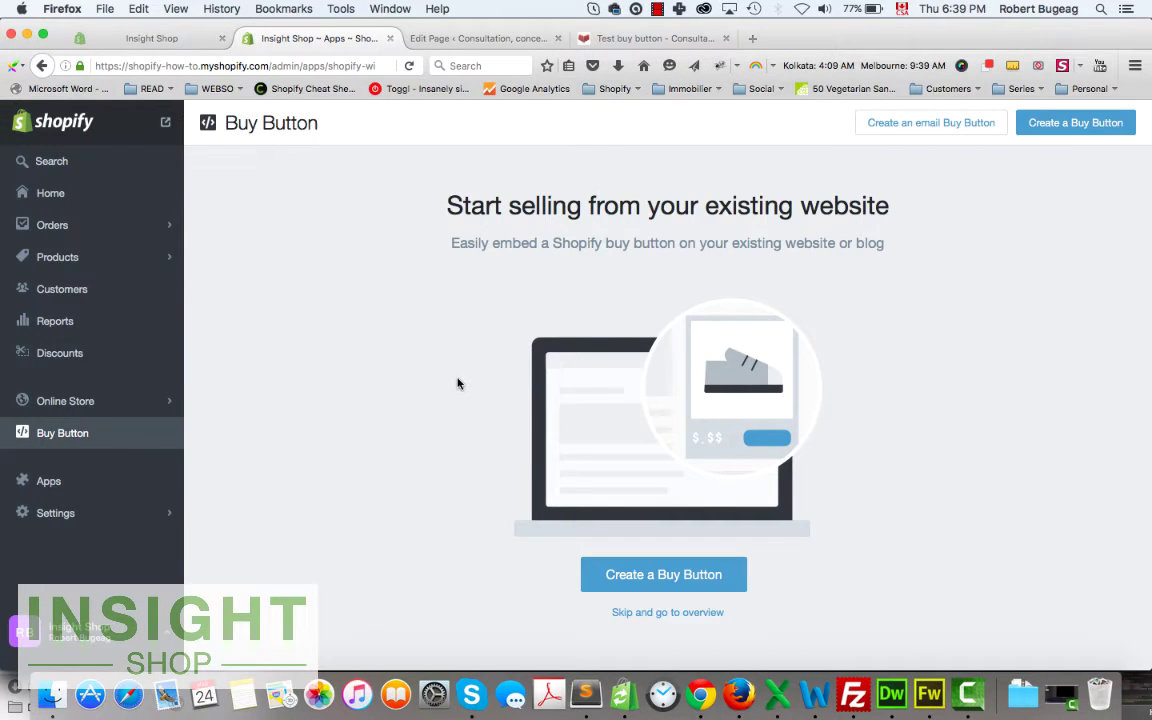
Start creating a Buy Button and select the first product named Copy 2 of HERO4 Black for it.
left_click(610, 574)
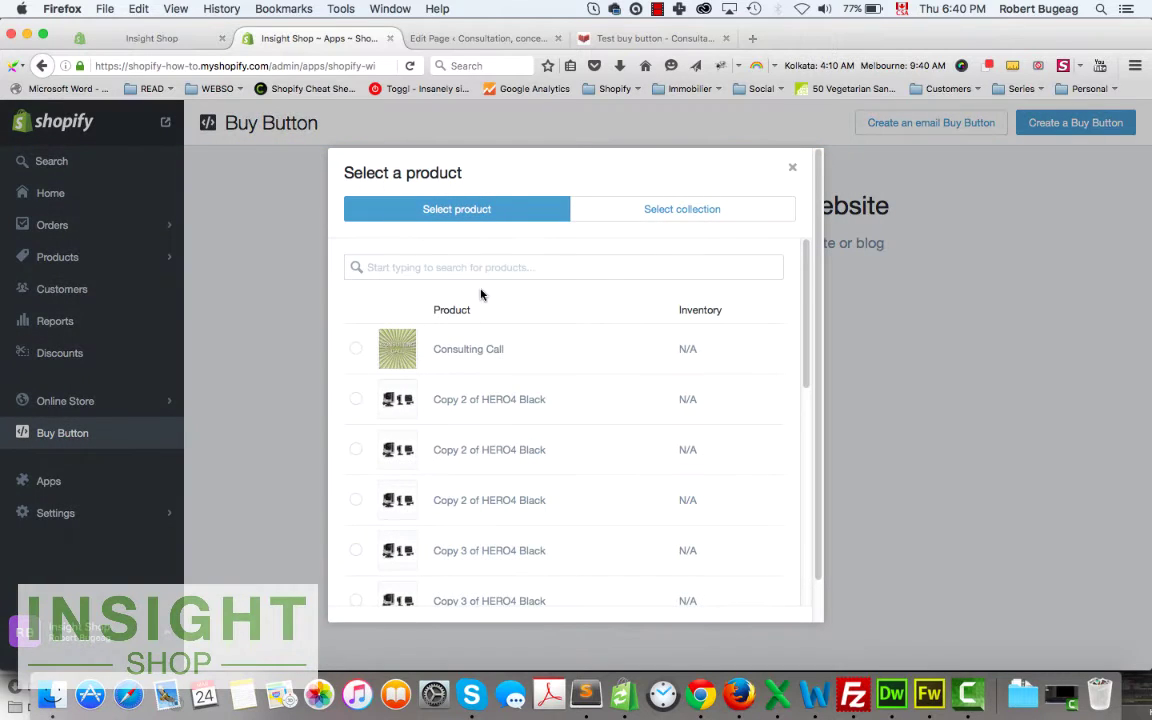
scroll(586, 391, "down", 5)
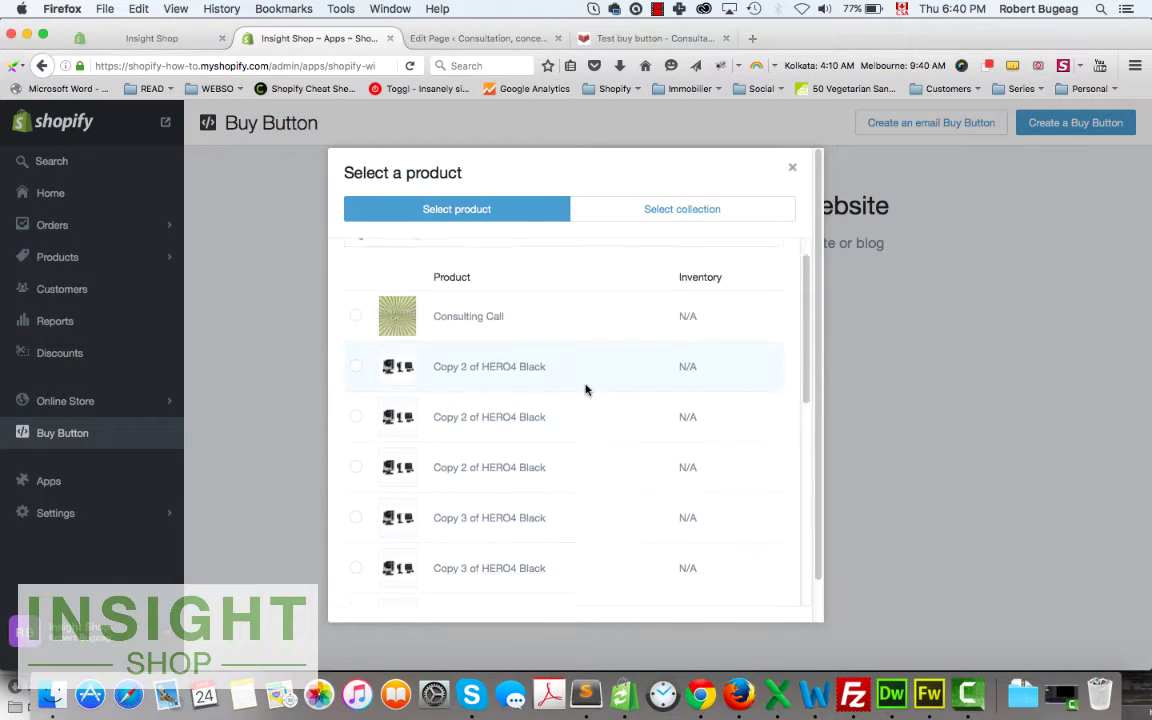
scroll(570, 397, "up", 5)
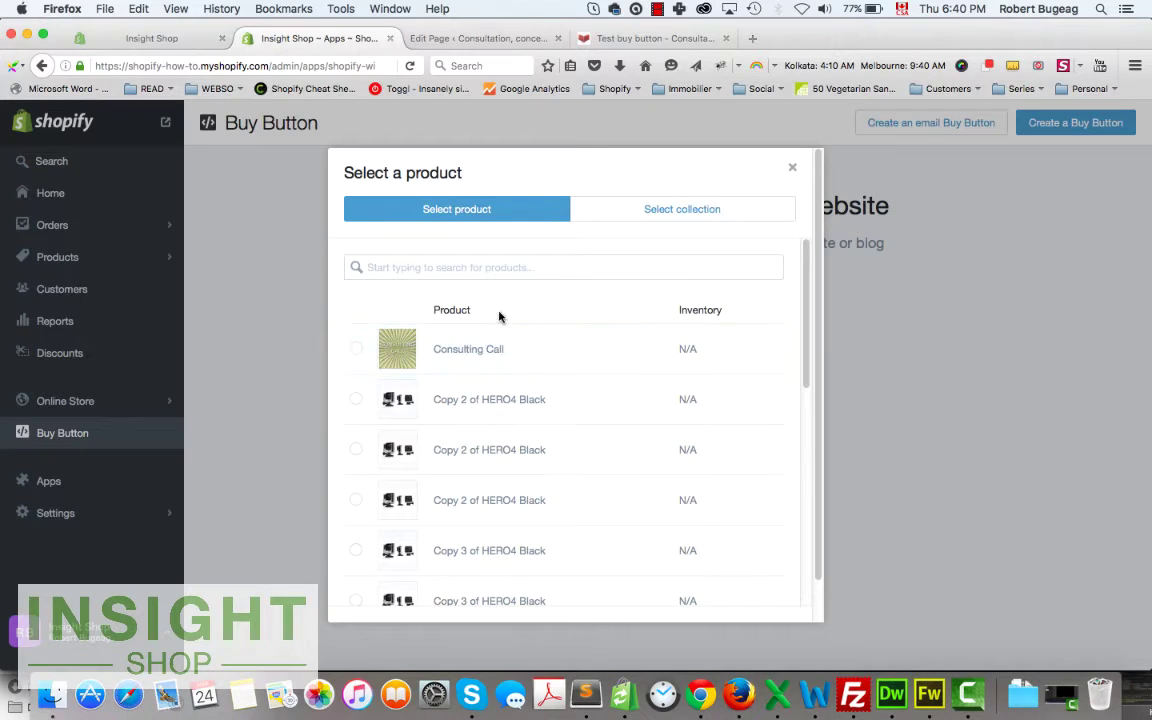
scroll(522, 375, "down", 1)
left_click(468, 338)
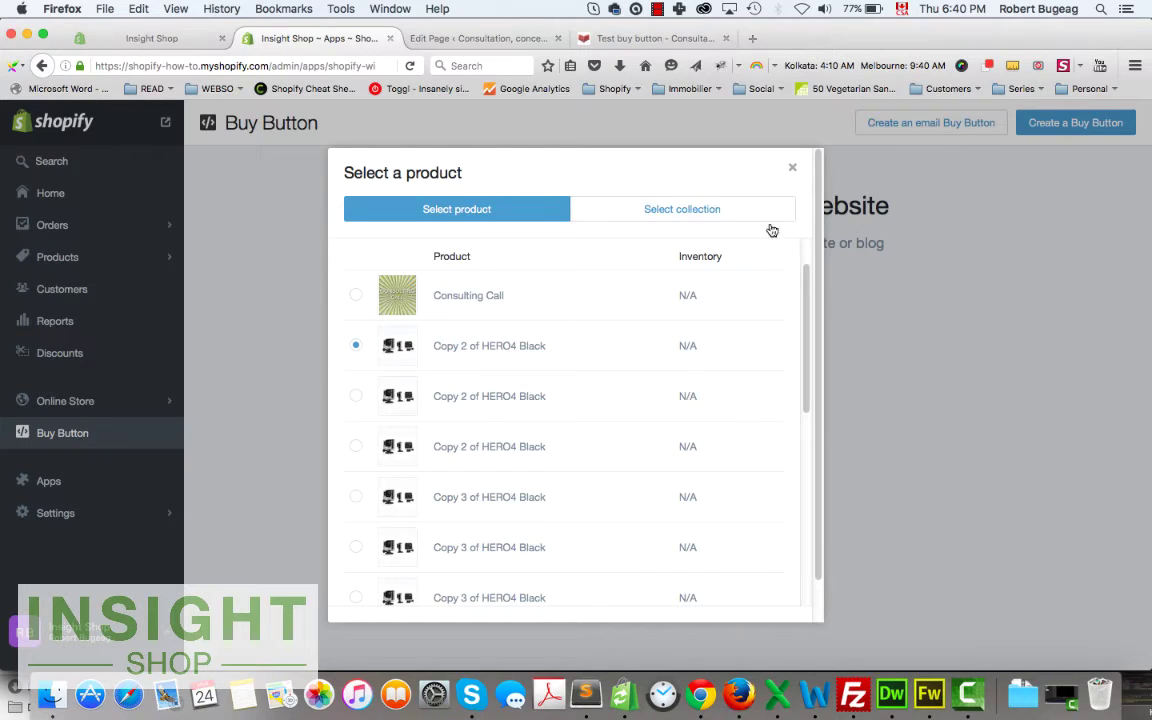
scroll(741, 388, "up", 1)
scroll(728, 385, "down", 1)
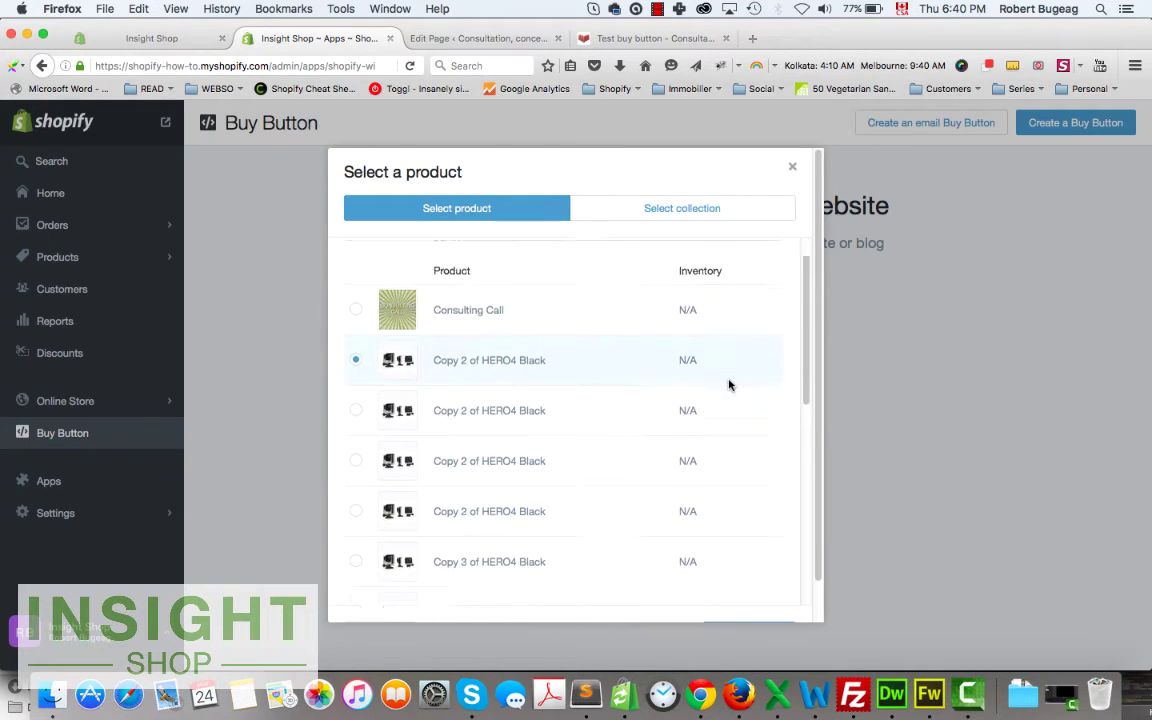
scroll(727, 386, "down", 3)
scroll(600, 388, "up", 4)
scroll(685, 390, "down", 3)
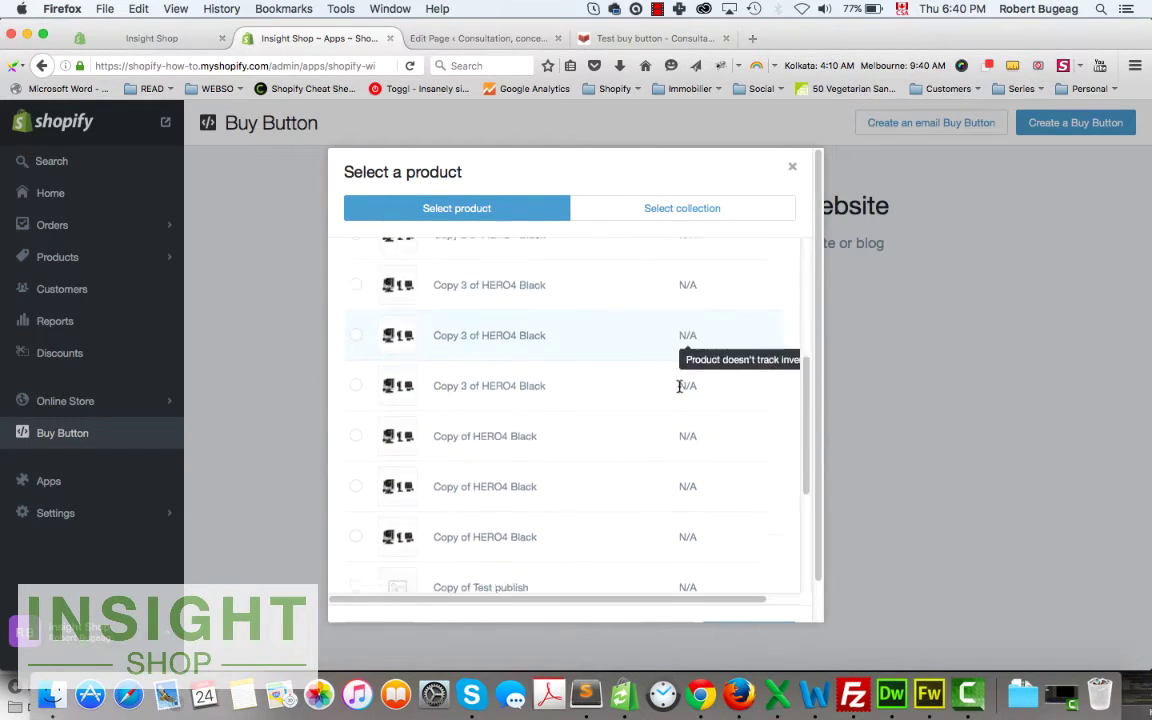
scroll(679, 386, "down", 3)
scroll(635, 417, "up", 4)
scroll(609, 419, "down", 4)
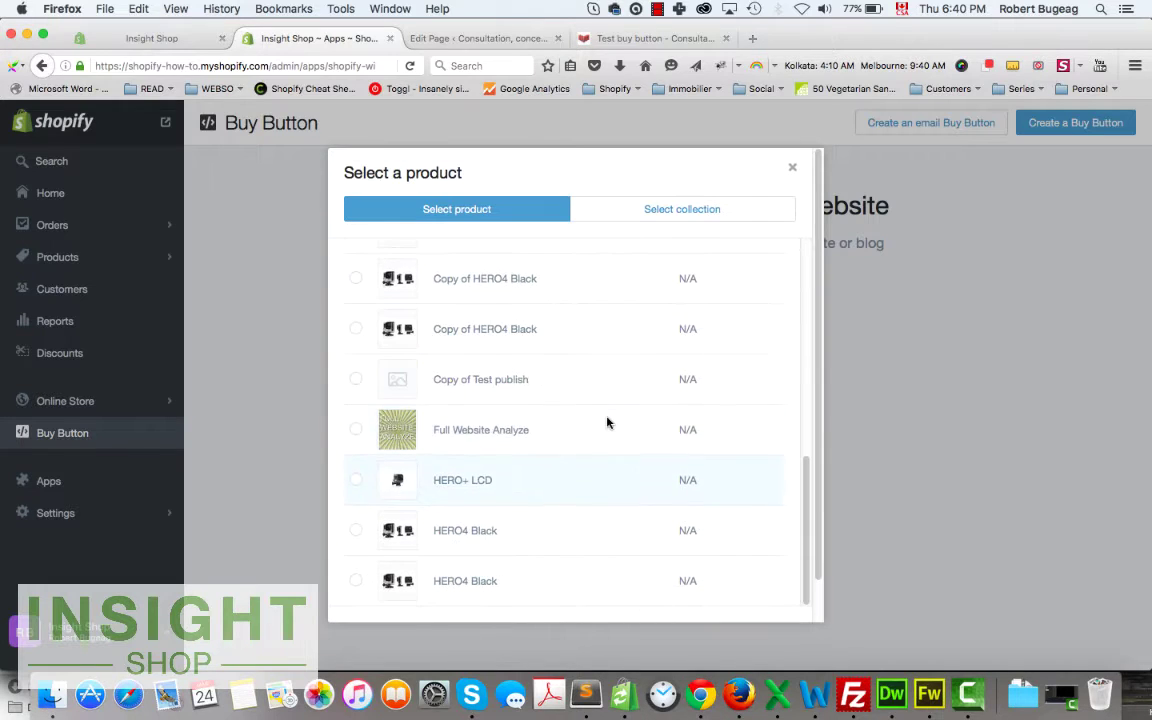
scroll(720, 310, "up", 3)
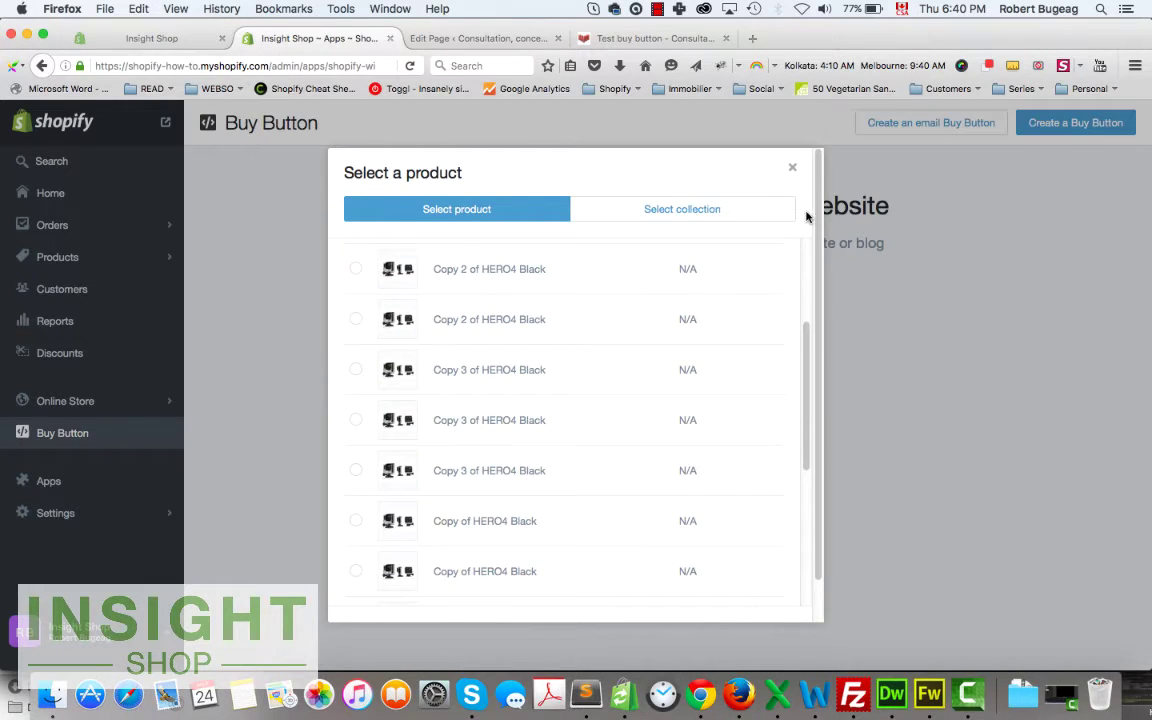
scroll(806, 217, "down", 2)
scroll(806, 217, "up", 2)
scroll(806, 217, "down", 2)
scroll(806, 217, "up", 2)
scroll(806, 217, "down", 2)
scroll(806, 217, "up", 2)
scroll(806, 217, "down", 2)
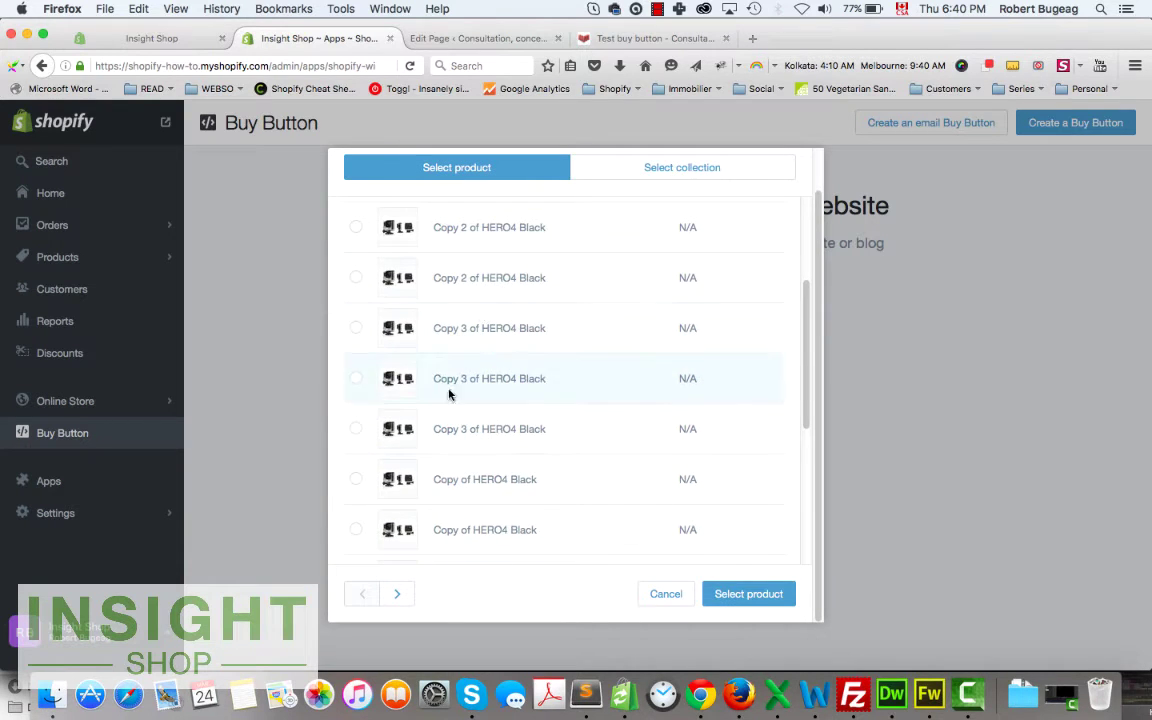
left_click(736, 600)
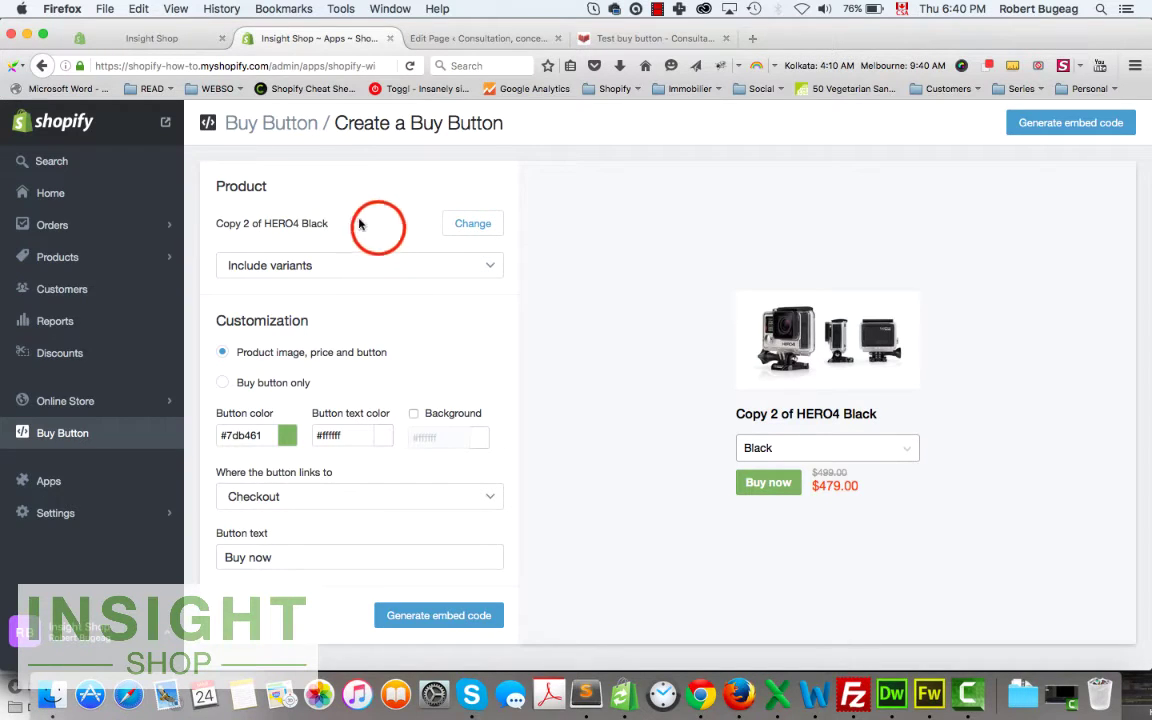
Try limiting the product to the Black variant, and switch back to Include variants.
left_click(312, 266)
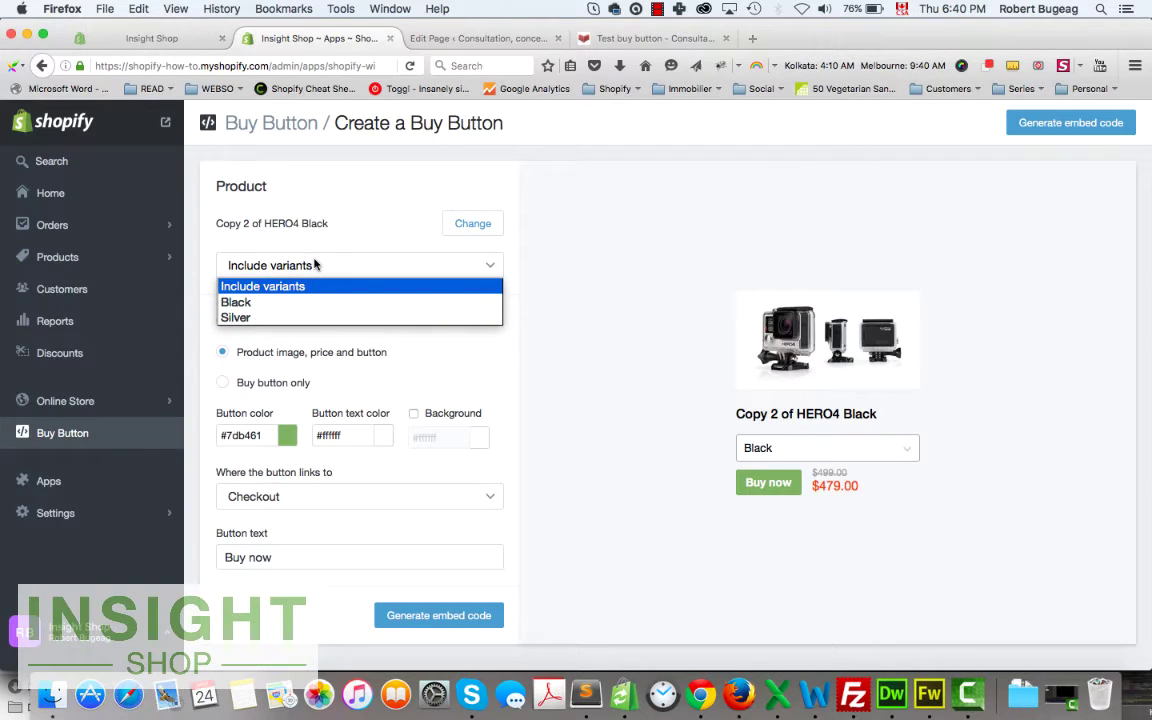
left_click(309, 301)
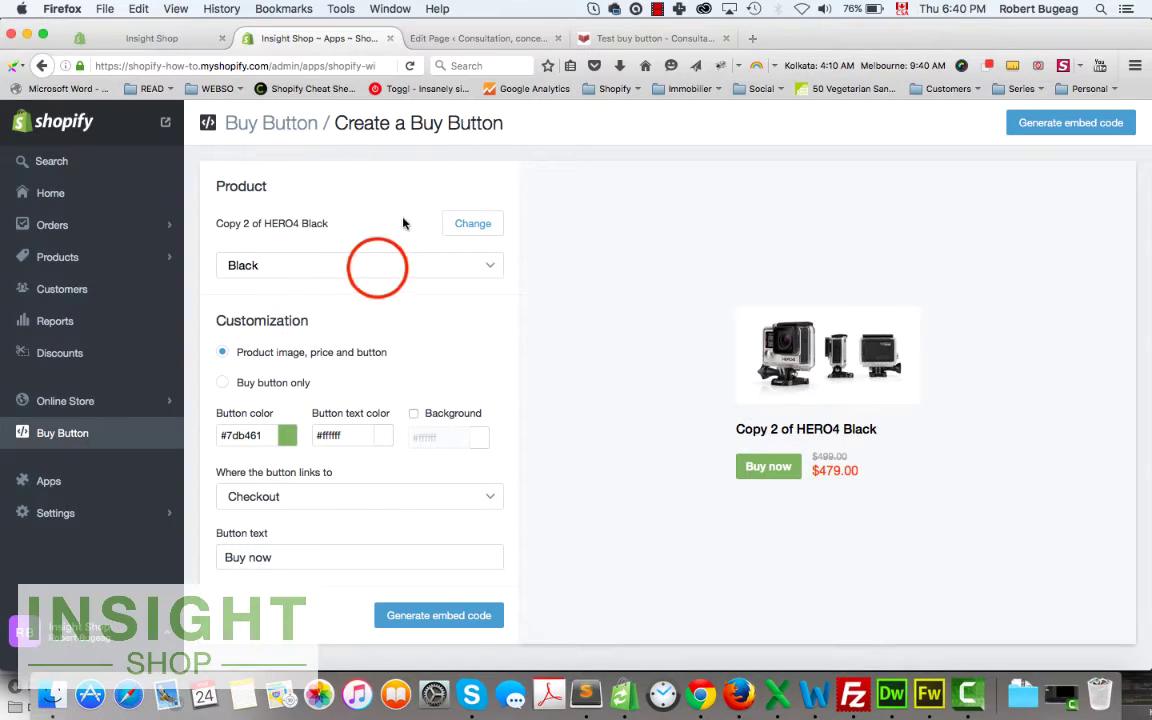
left_click(378, 268)
left_click(355, 286)
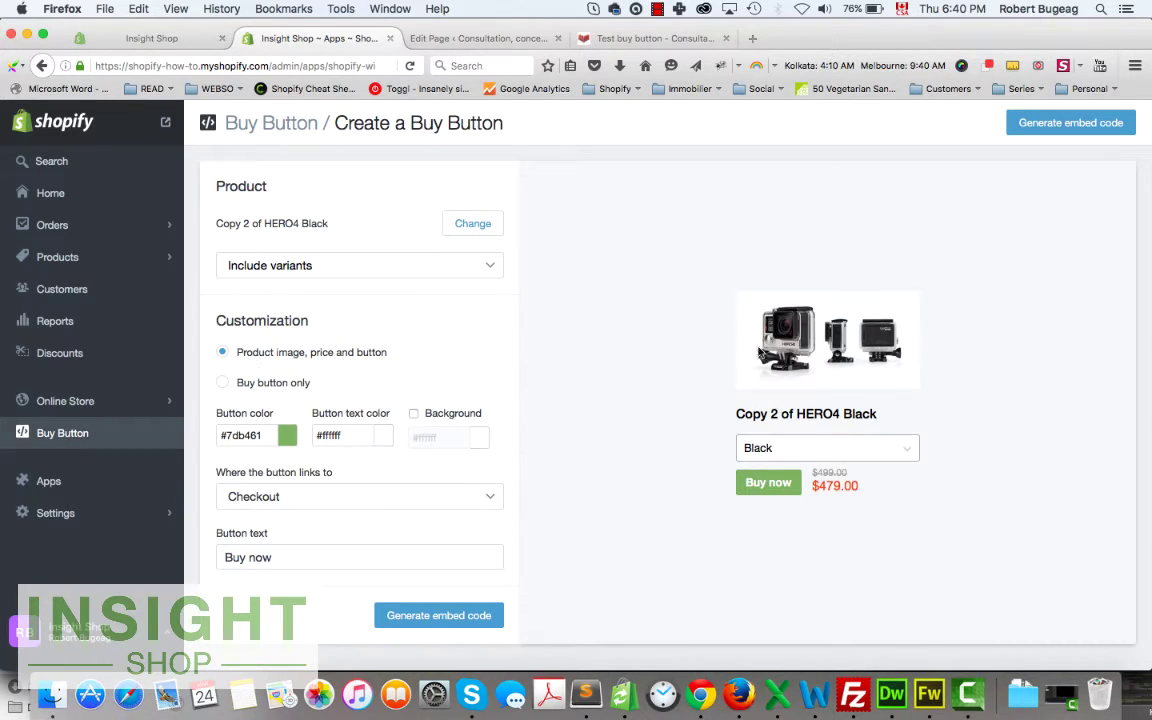
left_click(594, 213)
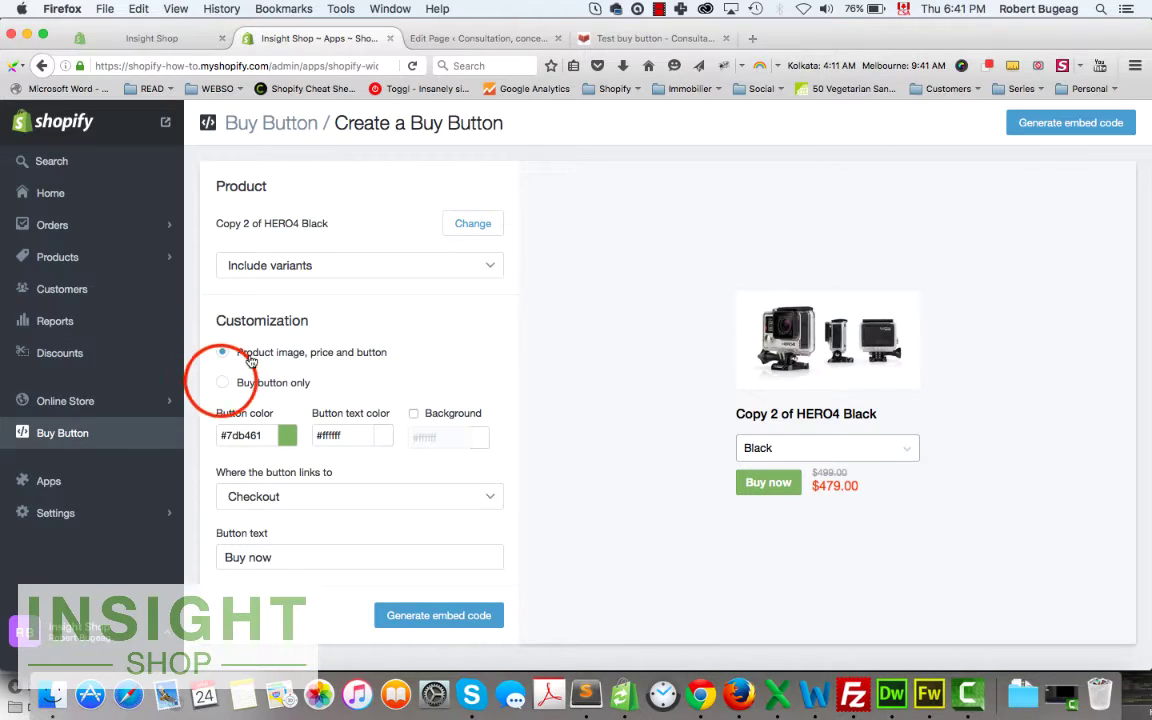
Set the customization to Buy button only and limit the product to the Black variant.
left_click(218, 381)
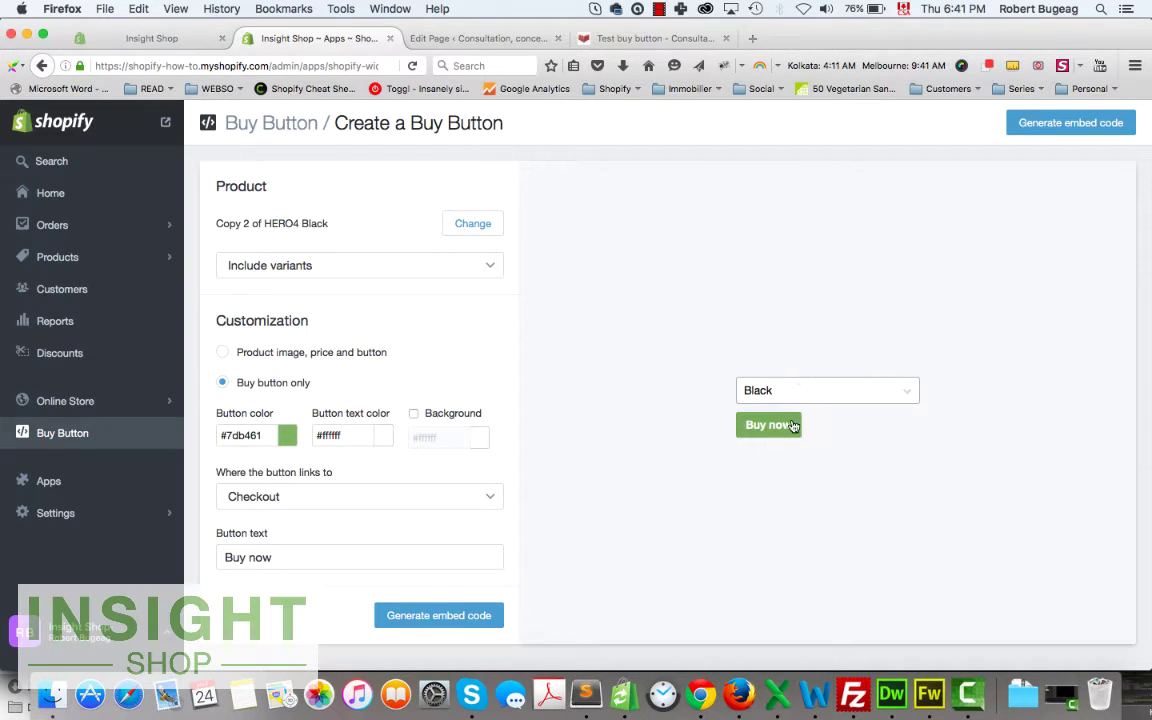
left_click(419, 257)
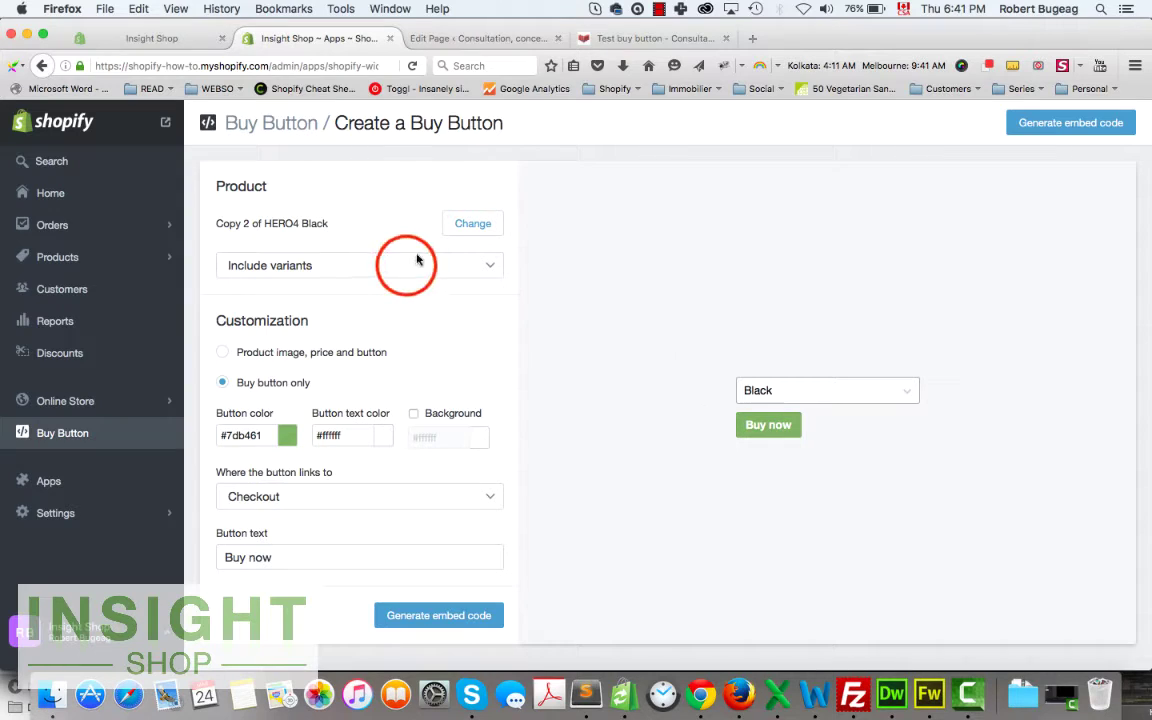
left_click(404, 266)
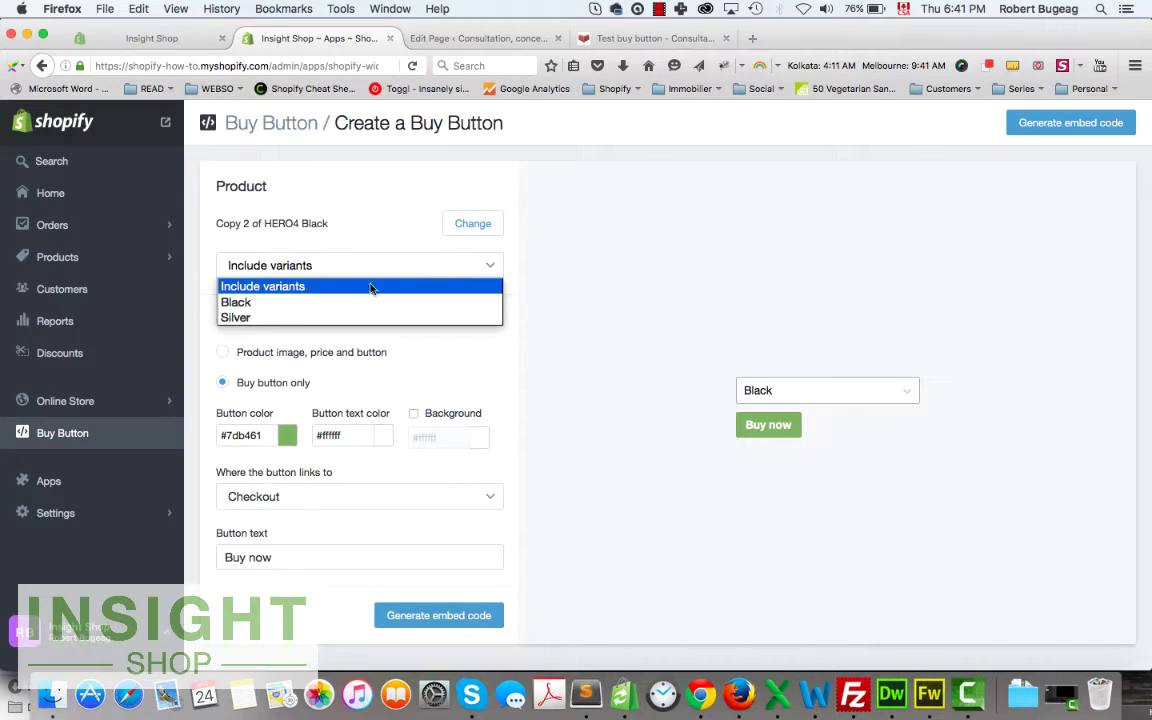
left_click(276, 287)
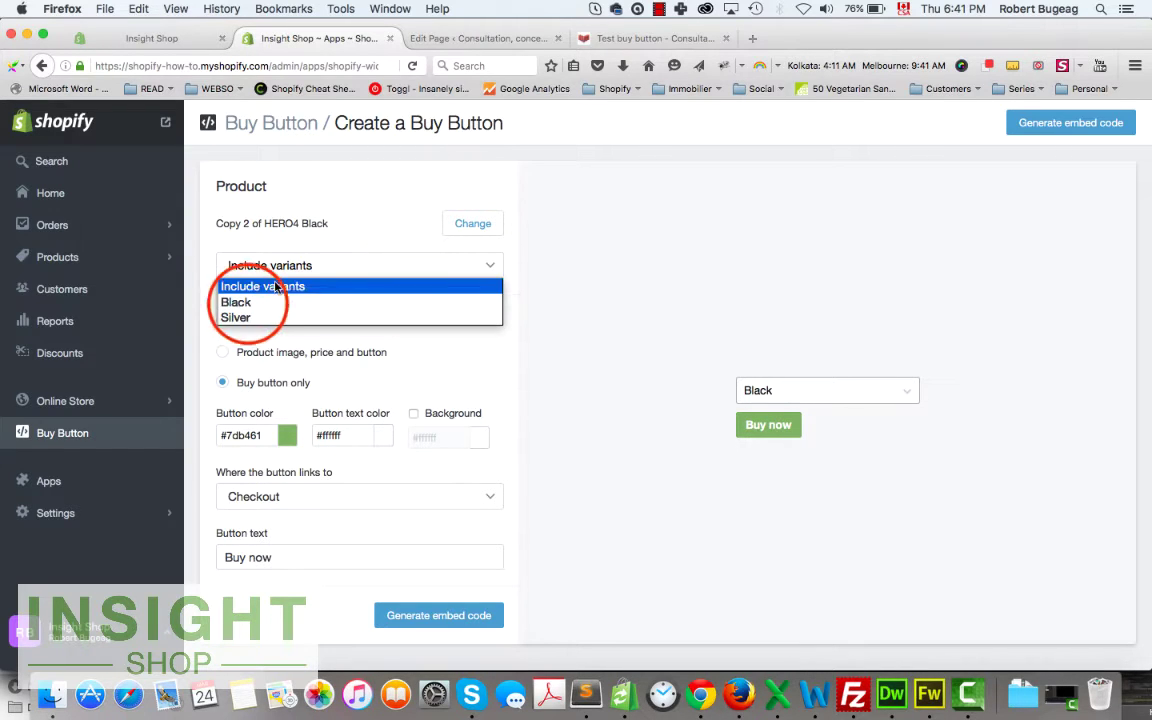
left_click(240, 302)
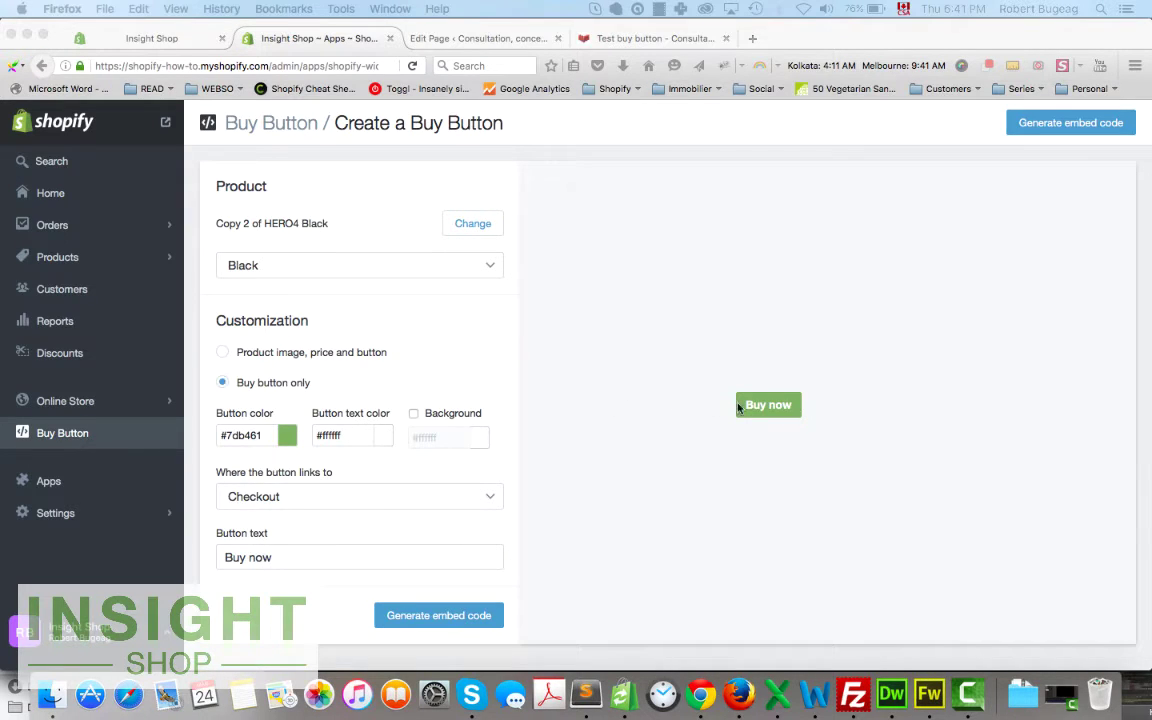
Switch the customization to Product image, price and button, keeping the Black variant selected.
left_click(221, 353)
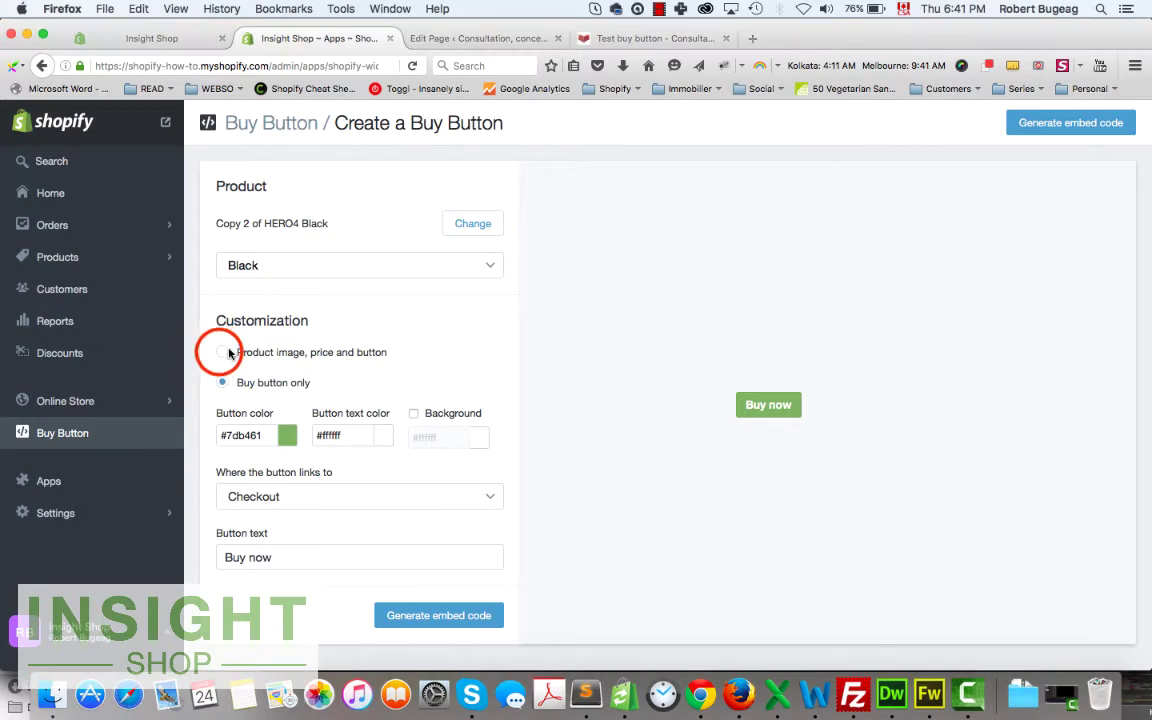
left_click(262, 266)
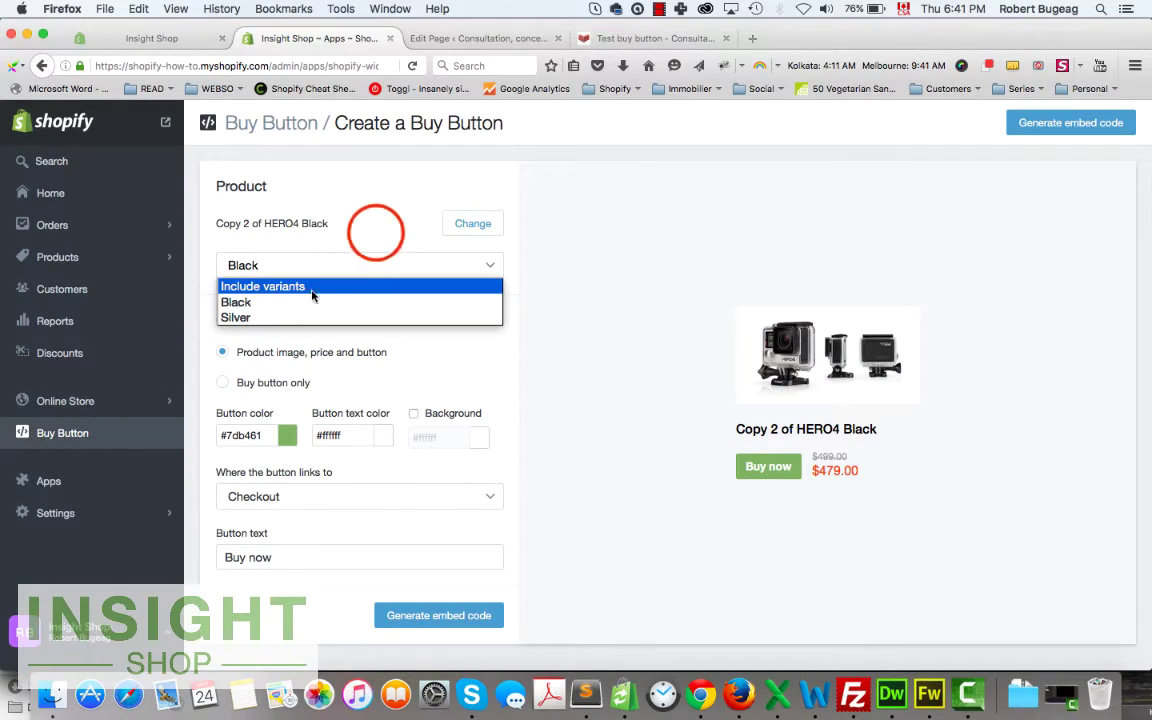
left_click(376, 235)
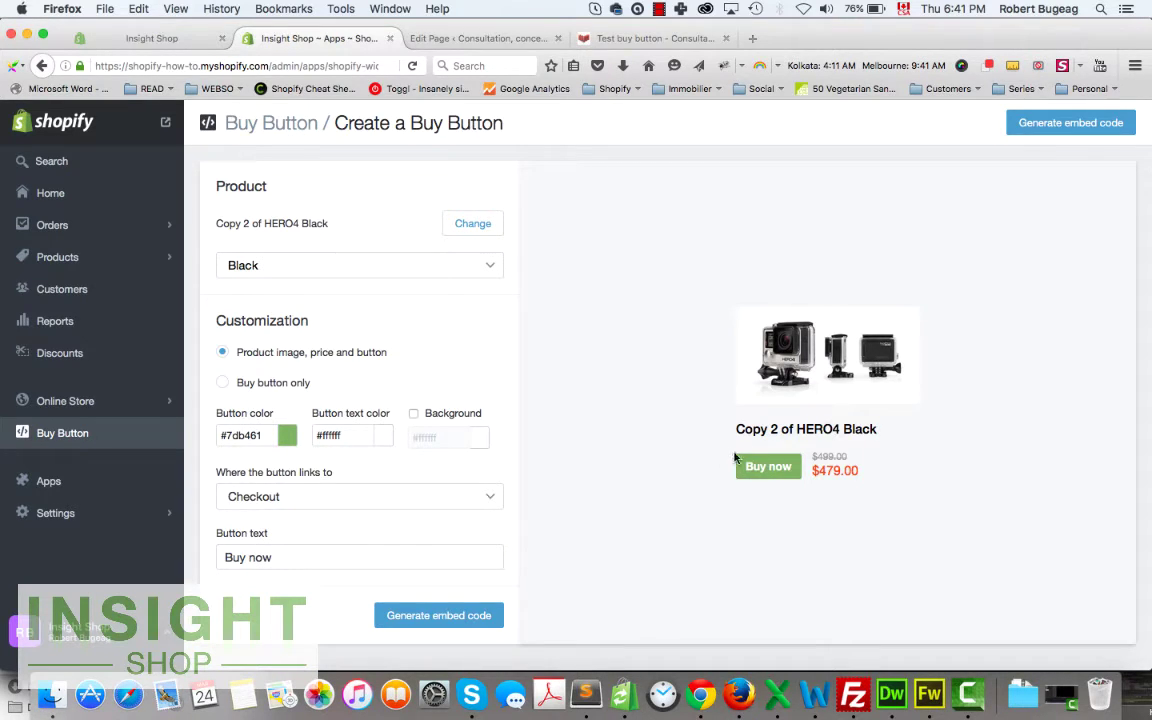
Try several shades for the button color and set it to the dark crimson #a80d43.
left_click(287, 435)
left_click(270, 435)
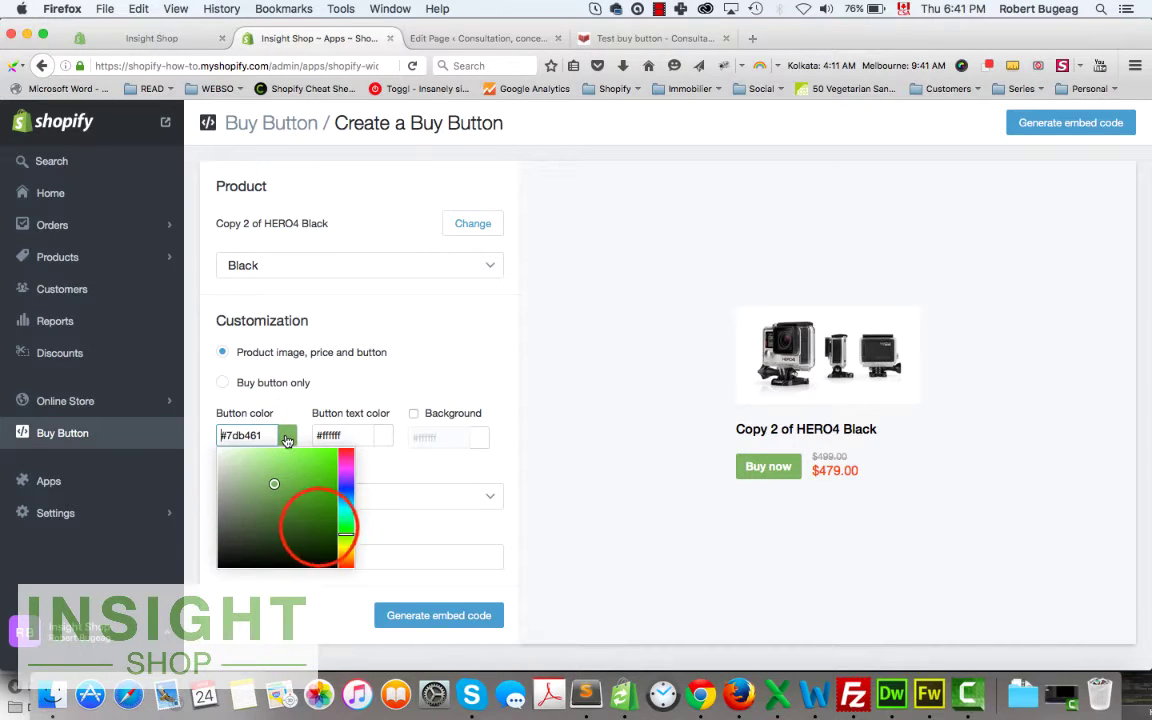
left_click(231, 532)
left_click(239, 480)
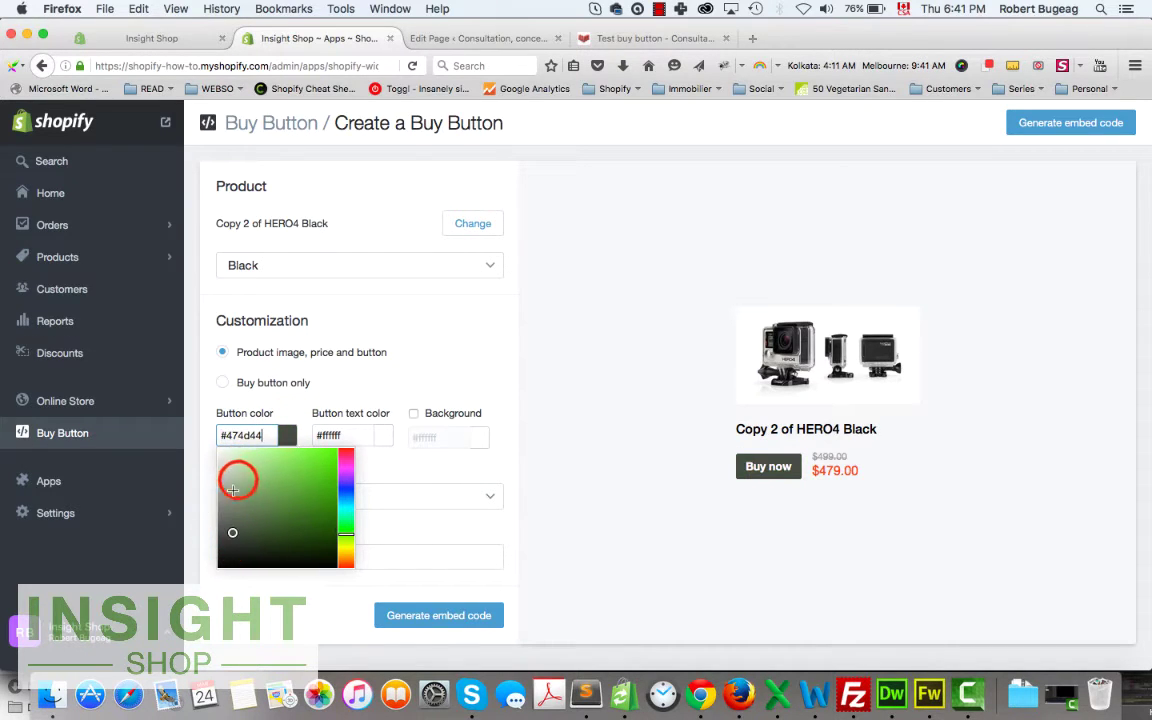
left_click(339, 486)
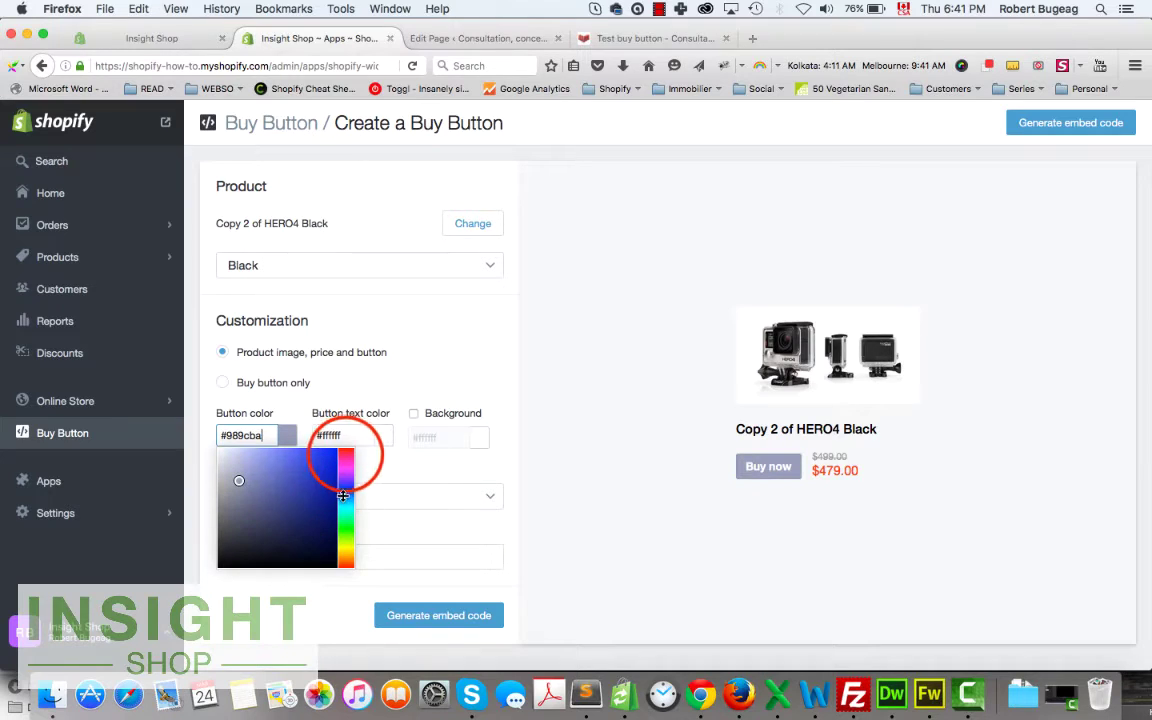
left_click(344, 458)
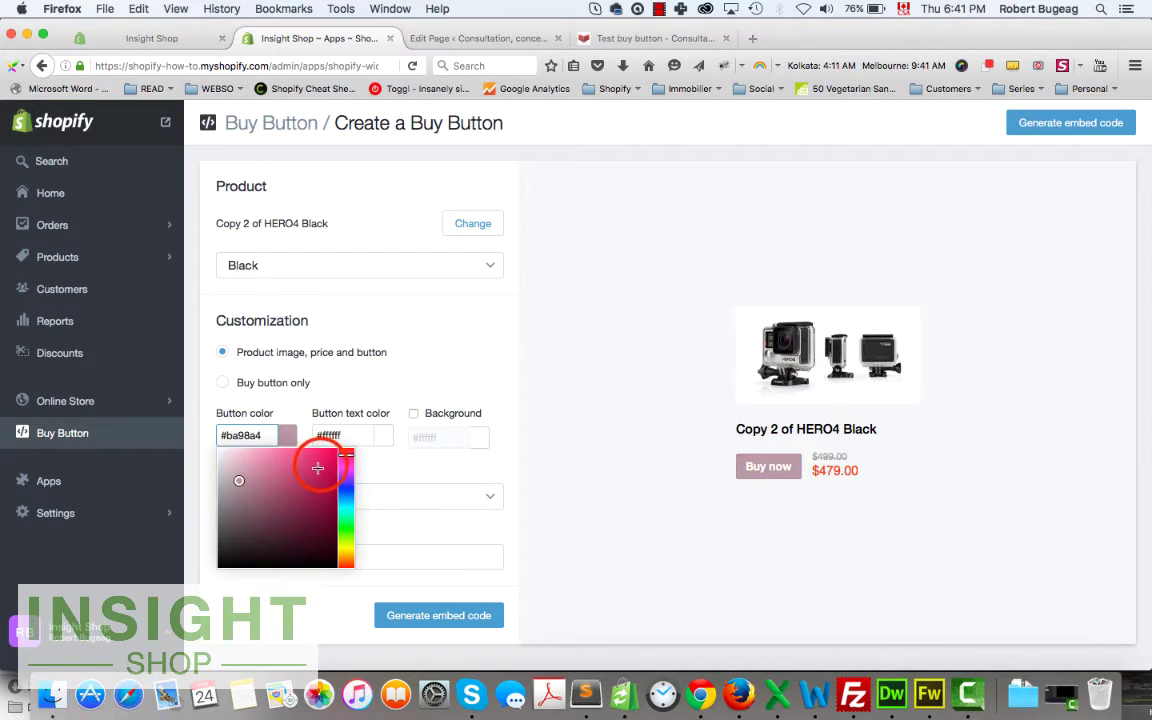
left_click(321, 465)
left_click(322, 467)
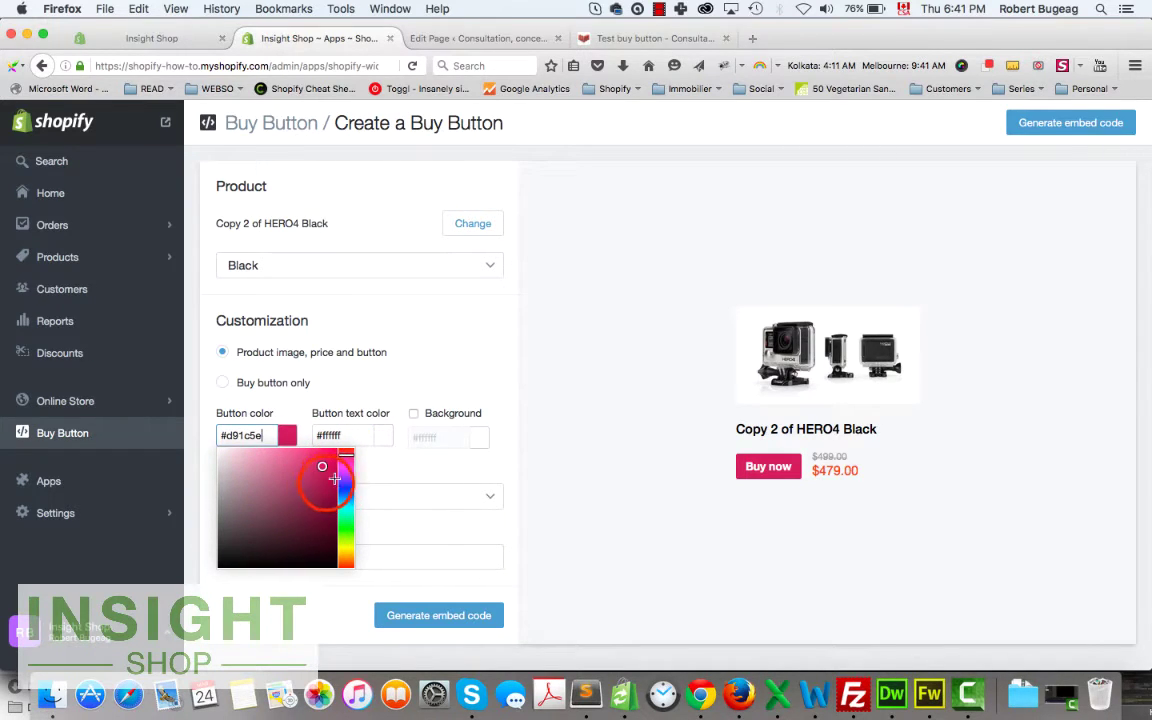
mouse_move(326, 483)
left_mouse_down()
mouse_move(288, 458)
mouse_move(323, 458)
mouse_move(327, 489)
left_mouse_up()
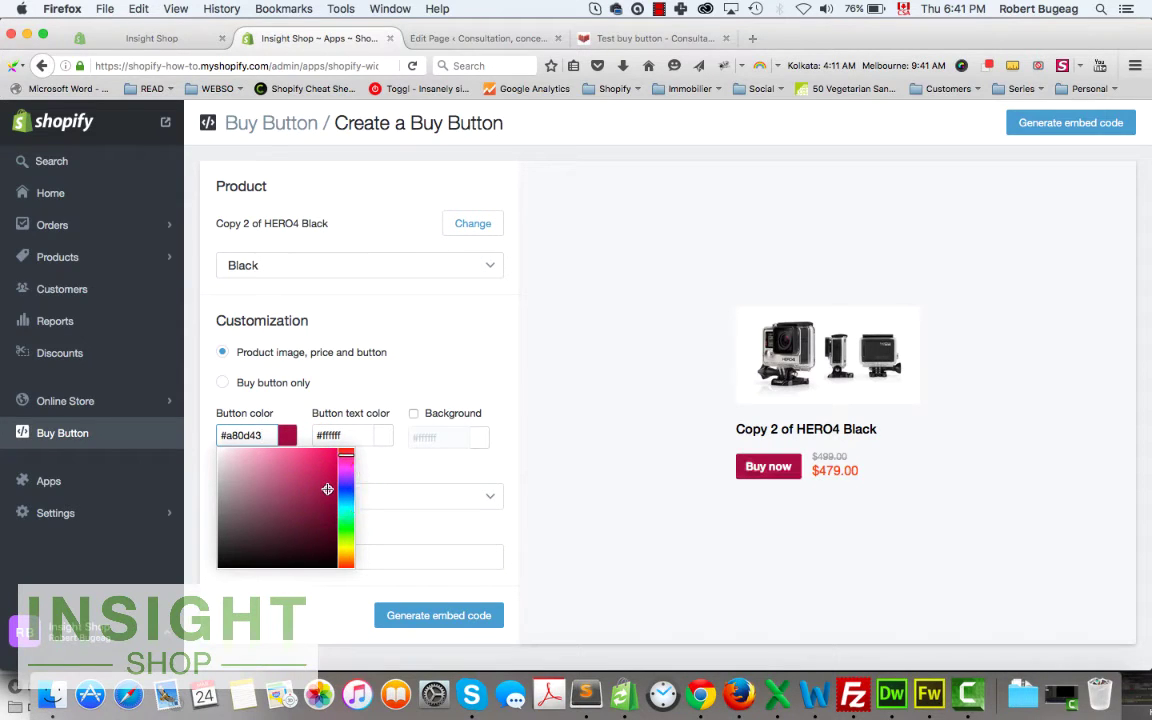
left_click(382, 330)
left_click(382, 330)
Try a dark gray-brown background color, #665454, behind the product details, and turn the background off again.
left_click(342, 435)
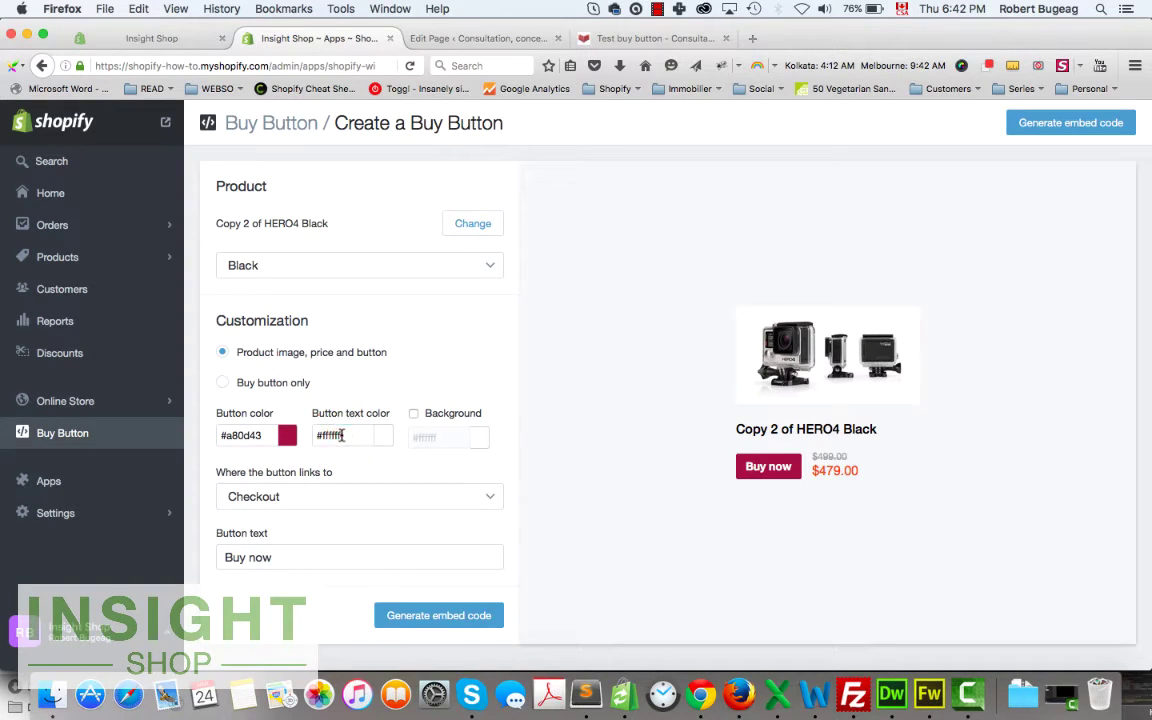
left_click(417, 383)
left_click(409, 419)
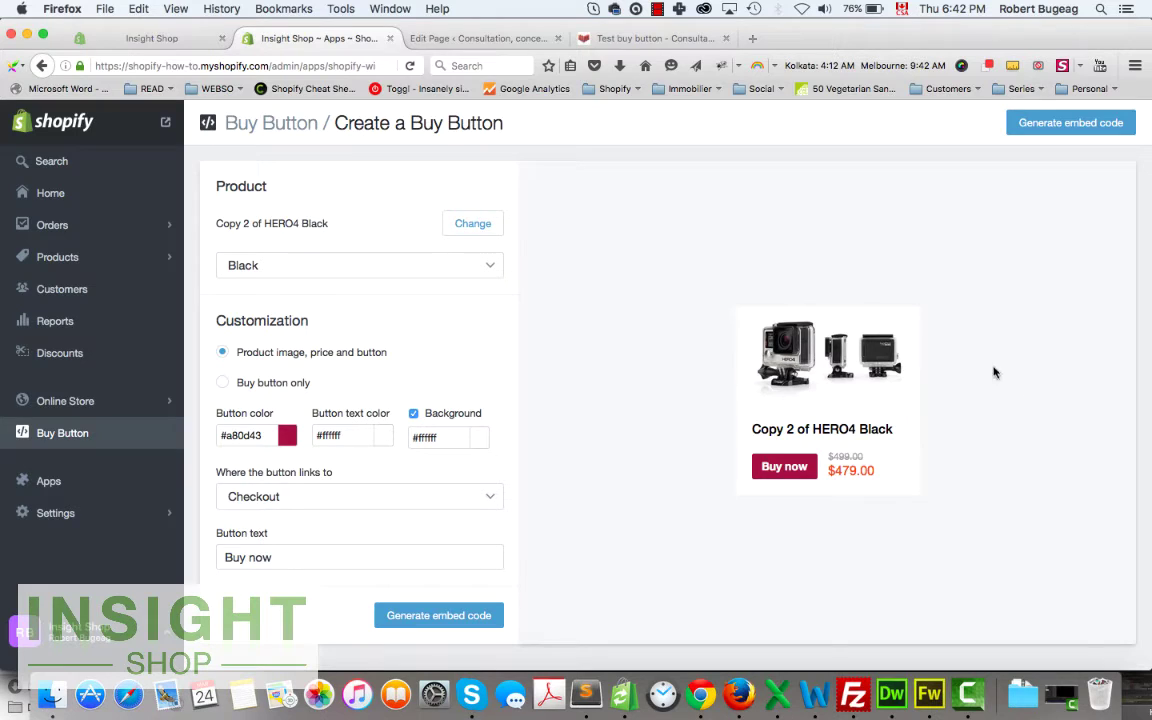
left_click(438, 436)
left_click(412, 498)
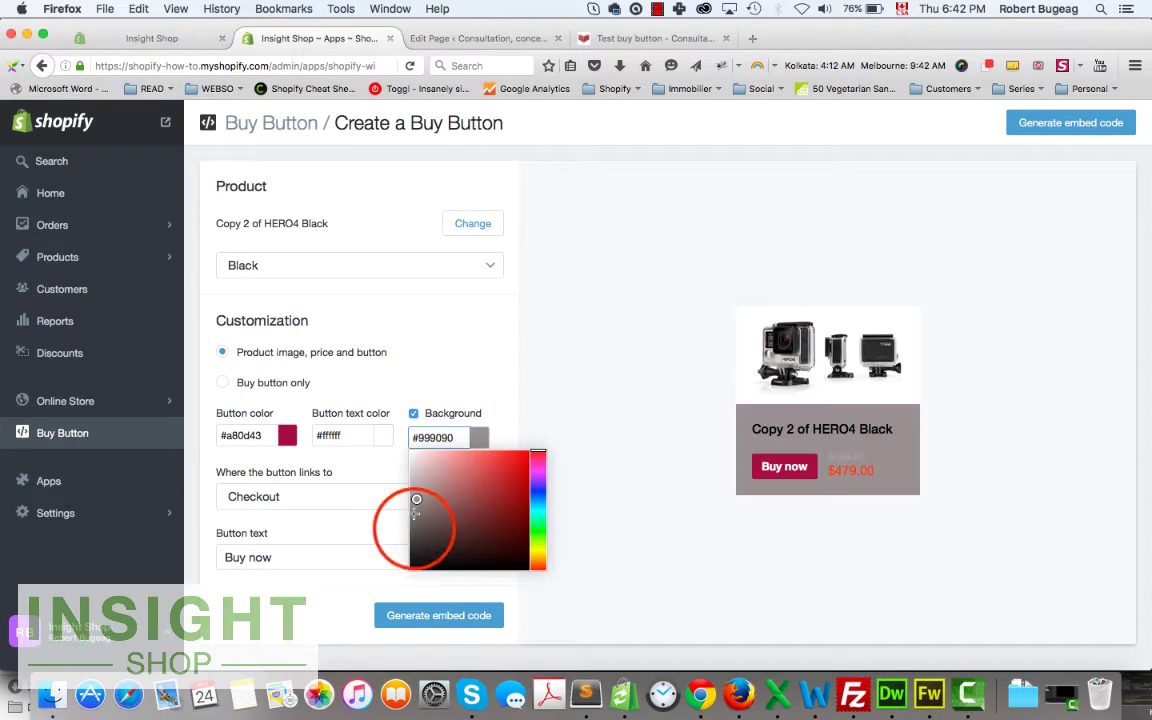
mouse_move(415, 507)
left_mouse_down()
mouse_move(411, 527)
mouse_move(417, 489)
mouse_move(430, 522)
left_mouse_up()
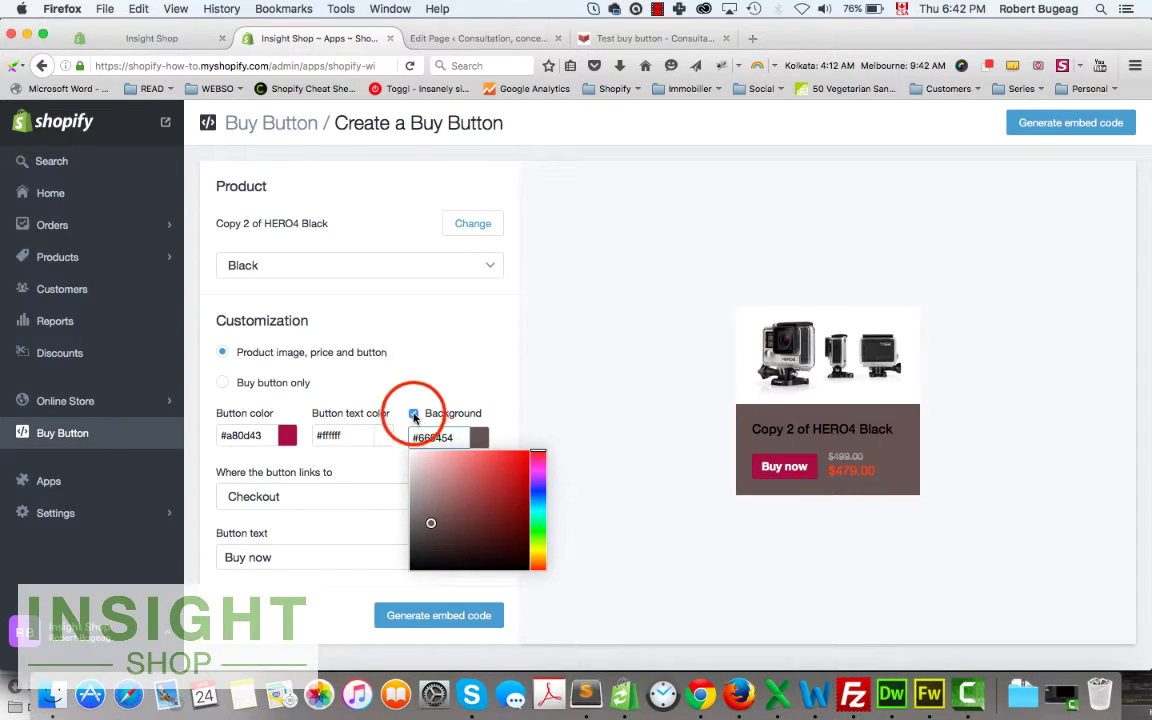
left_click(413, 414)
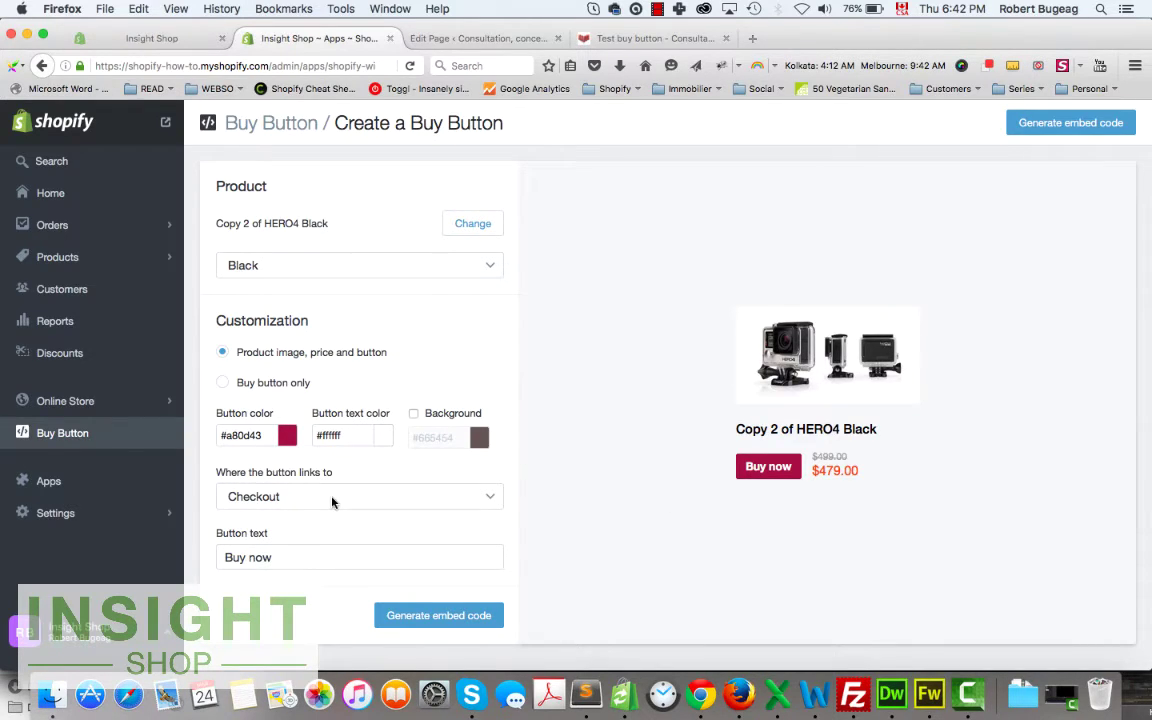
Keep Checkout as the button's link destination and change the button text to BUY.
left_click(296, 497)
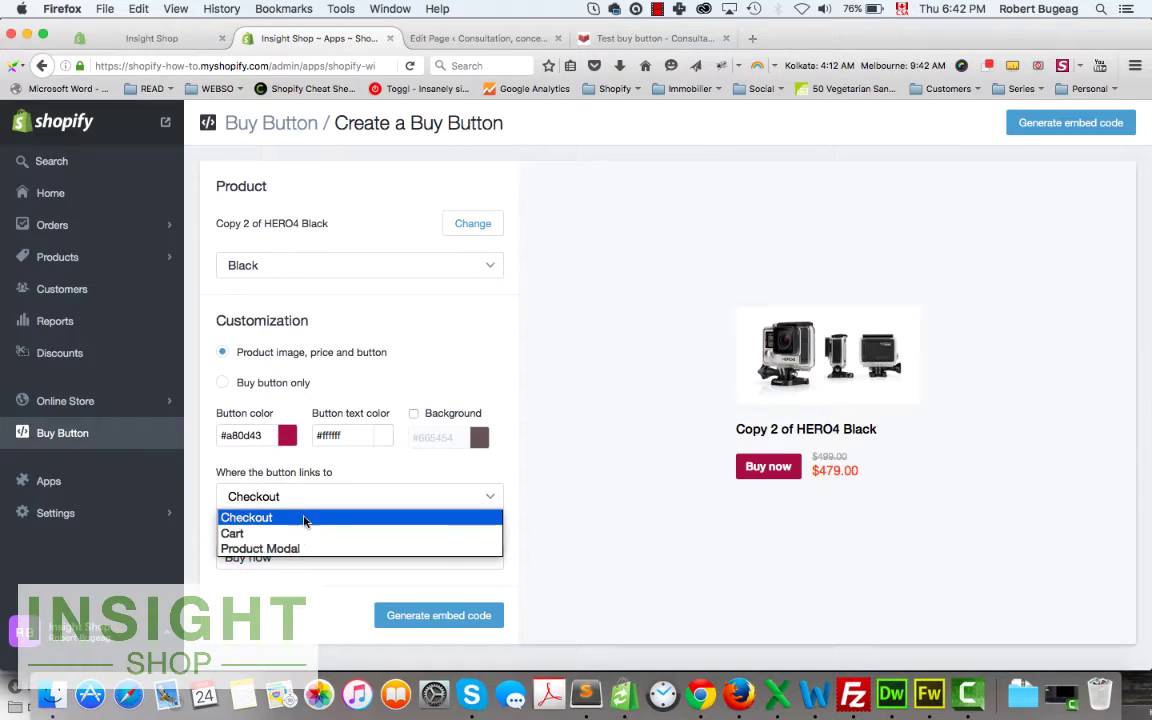
left_click(276, 520)
left_click(268, 554)
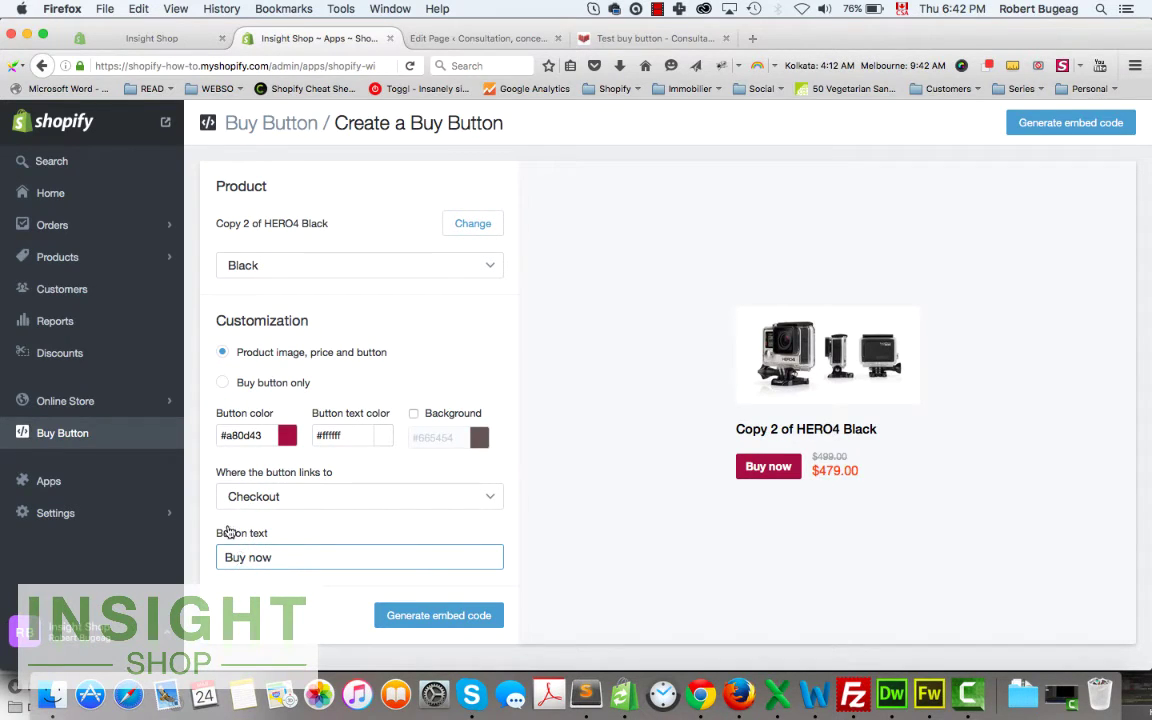
left_click(288, 552)
left_click_drag(285, 555, 197, 559)
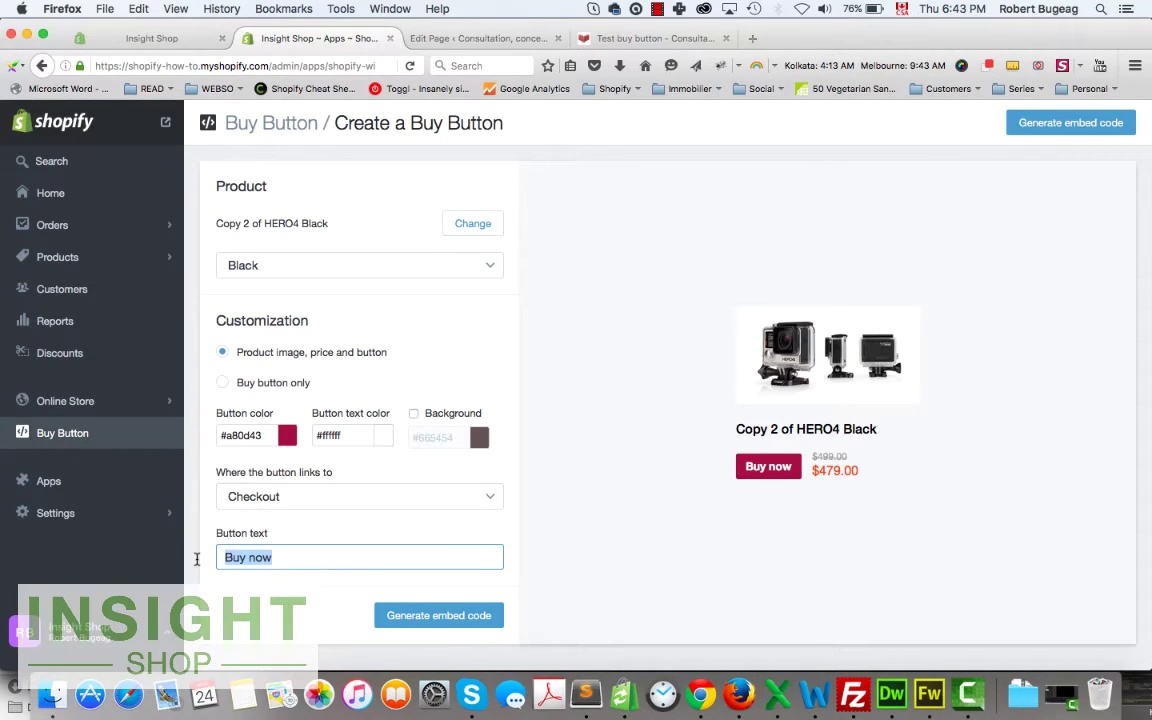
type("BUY")
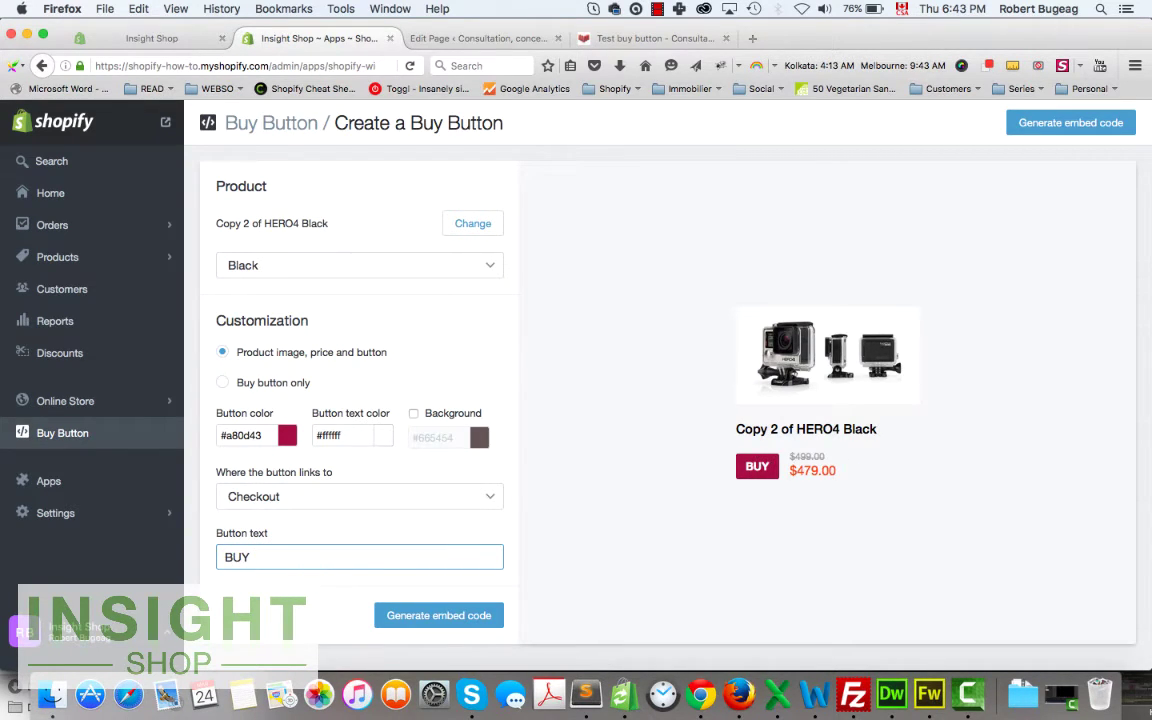
left_click(255, 553)
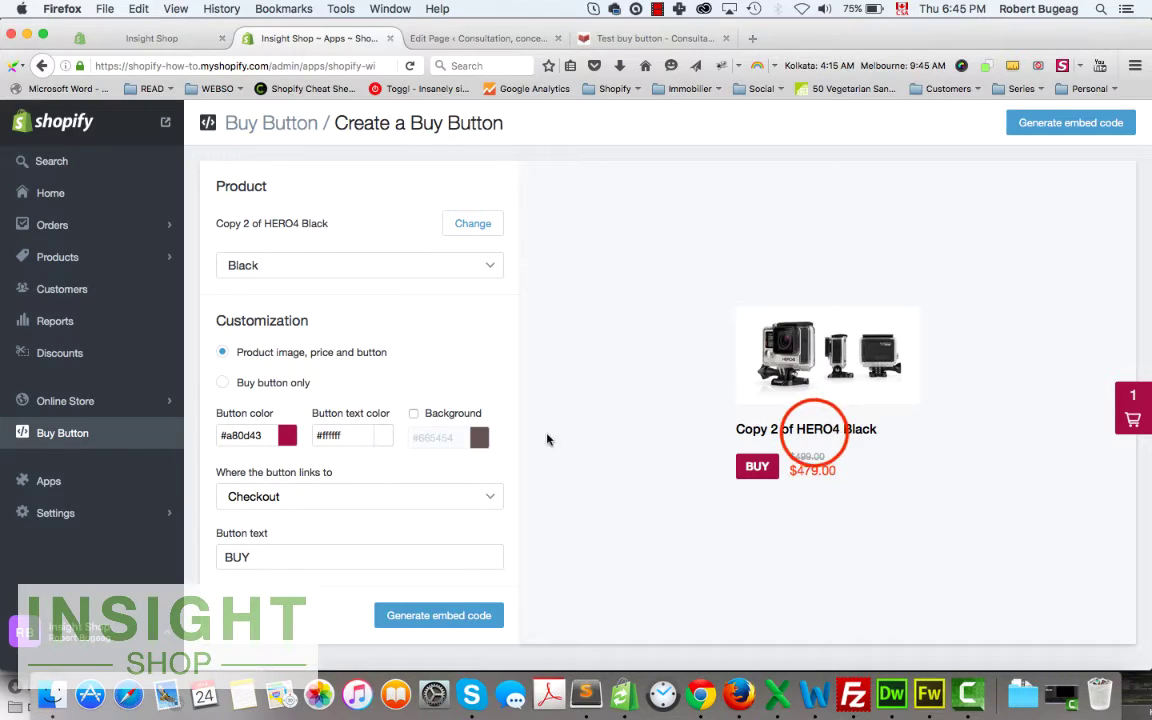
Test the BUY button in the preview, look through the checkout page it opens, and close that page.
left_click(757, 468)
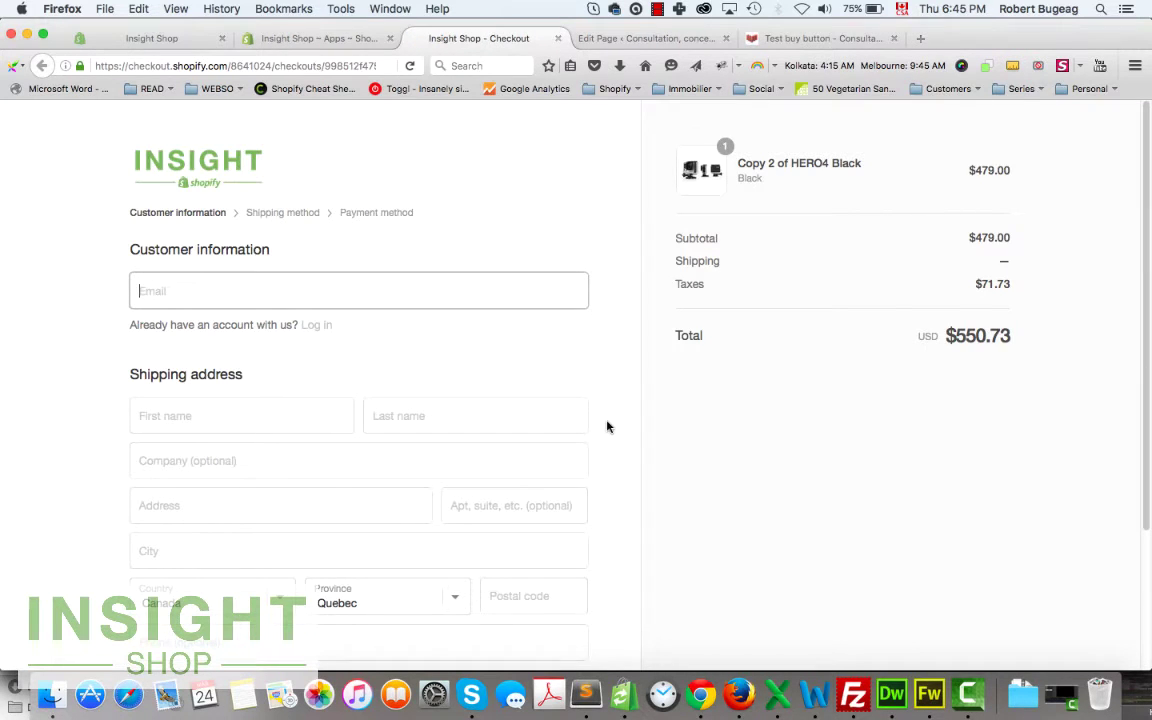
scroll(607, 425, "down", 3)
scroll(607, 425, "up", 3)
left_click(557, 38)
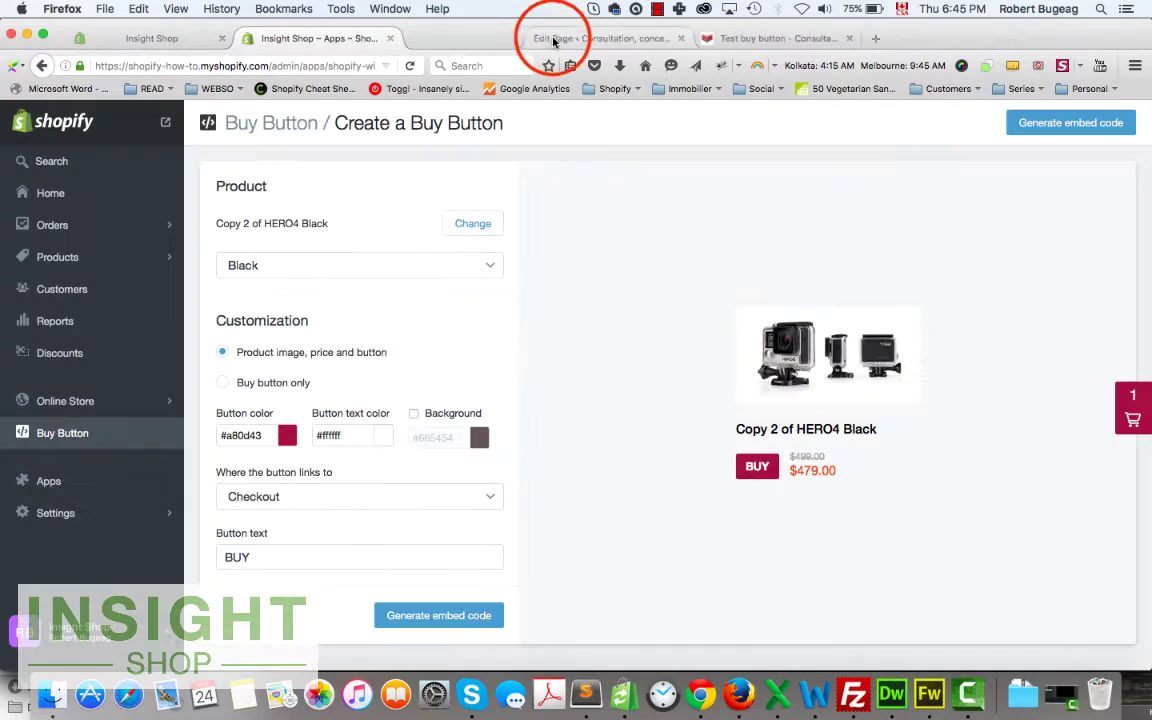
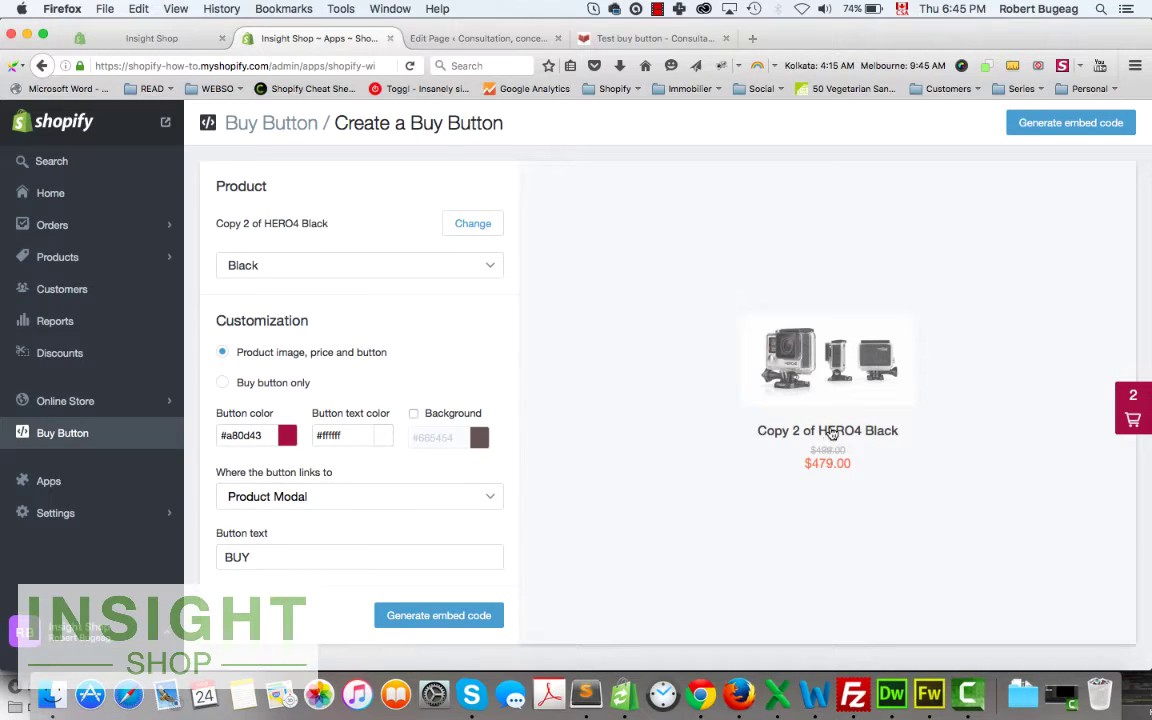
Try Cart as the button's link destination, and set it to Product Modal.
left_click(309, 490)
left_click(256, 538)
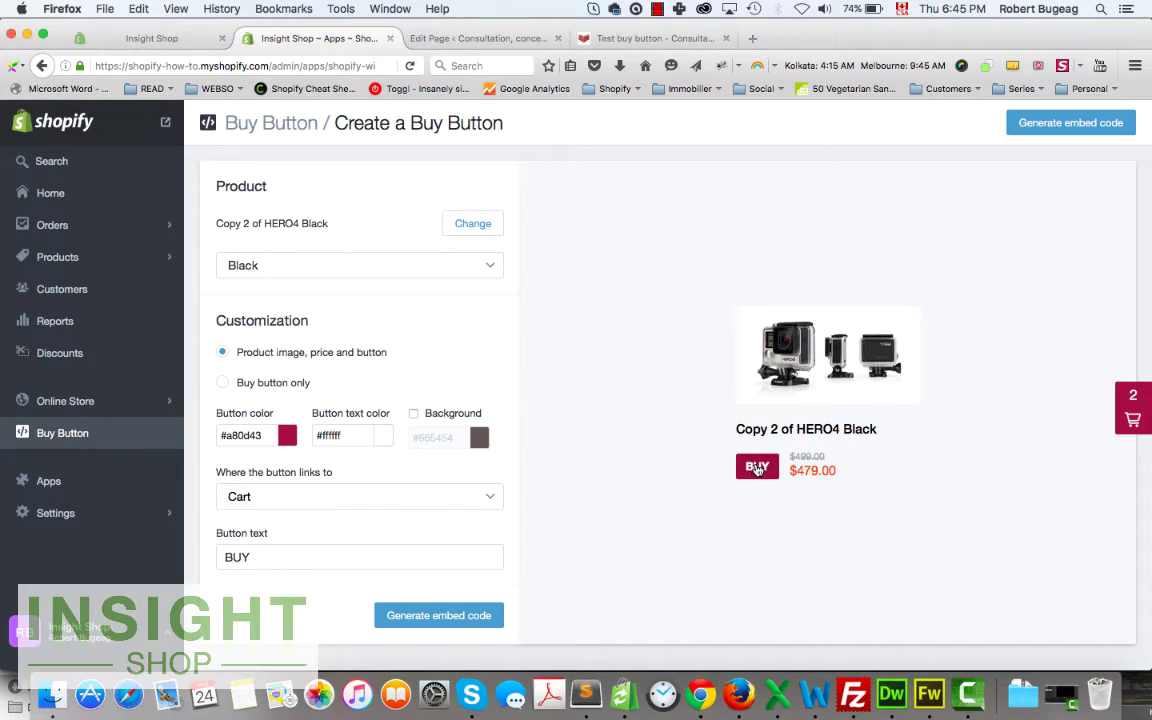
left_click(337, 488)
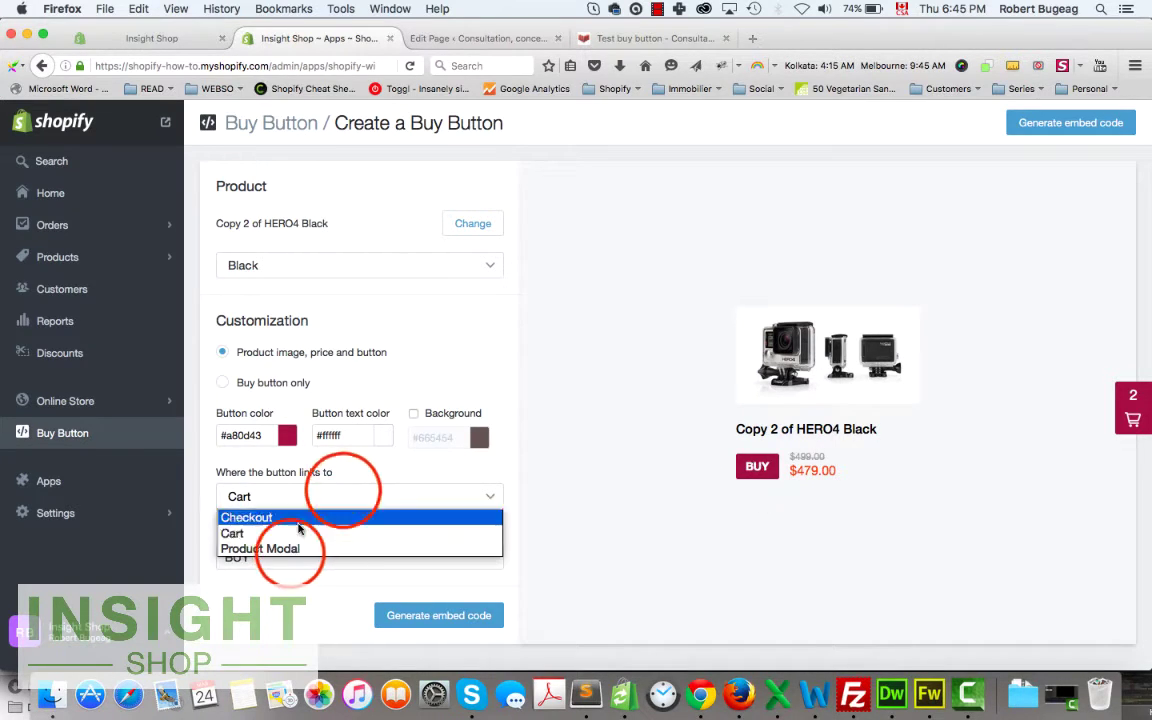
left_click(291, 556)
Open the product modal from the preview to examine its layout, and close it.
left_click(856, 378)
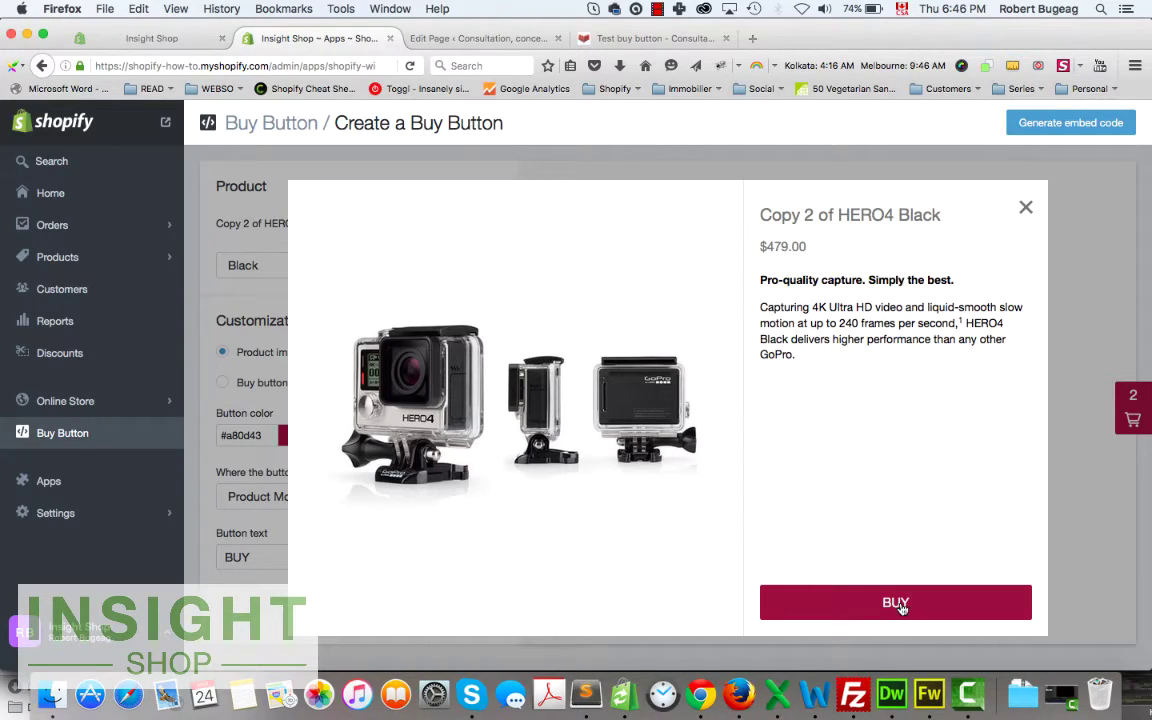
left_click(538, 406)
left_click(1025, 207)
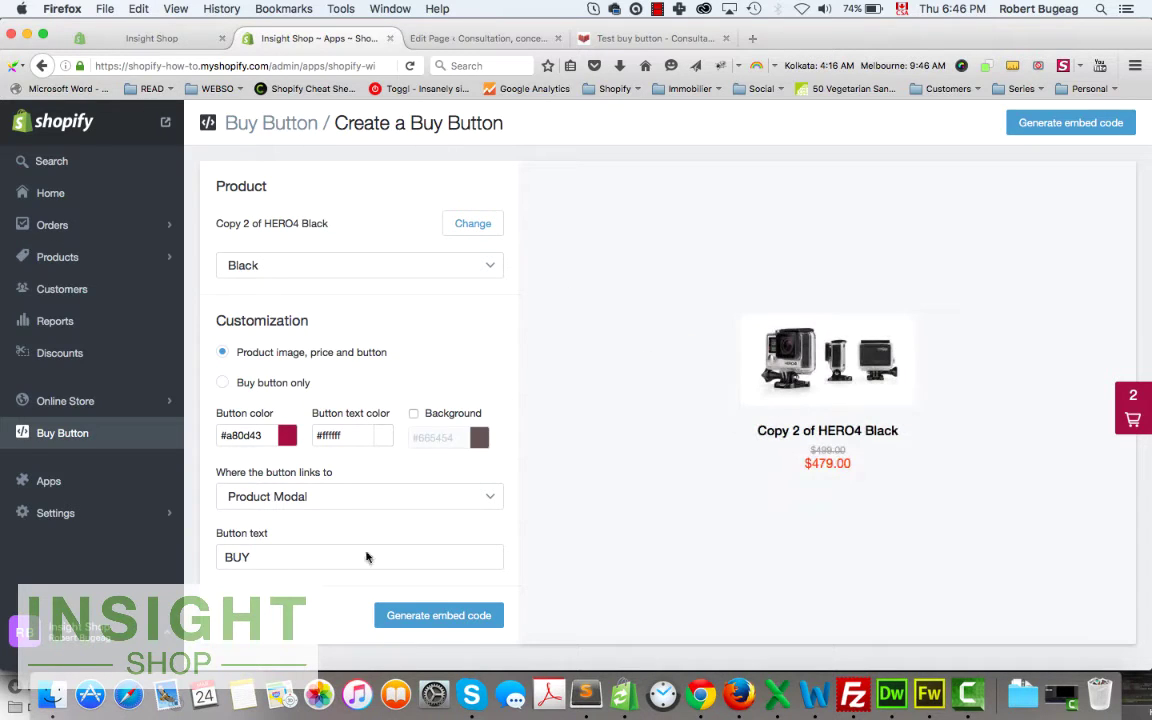
Generate the embed code for the buy button and copy it to the clipboard.
left_click(410, 619)
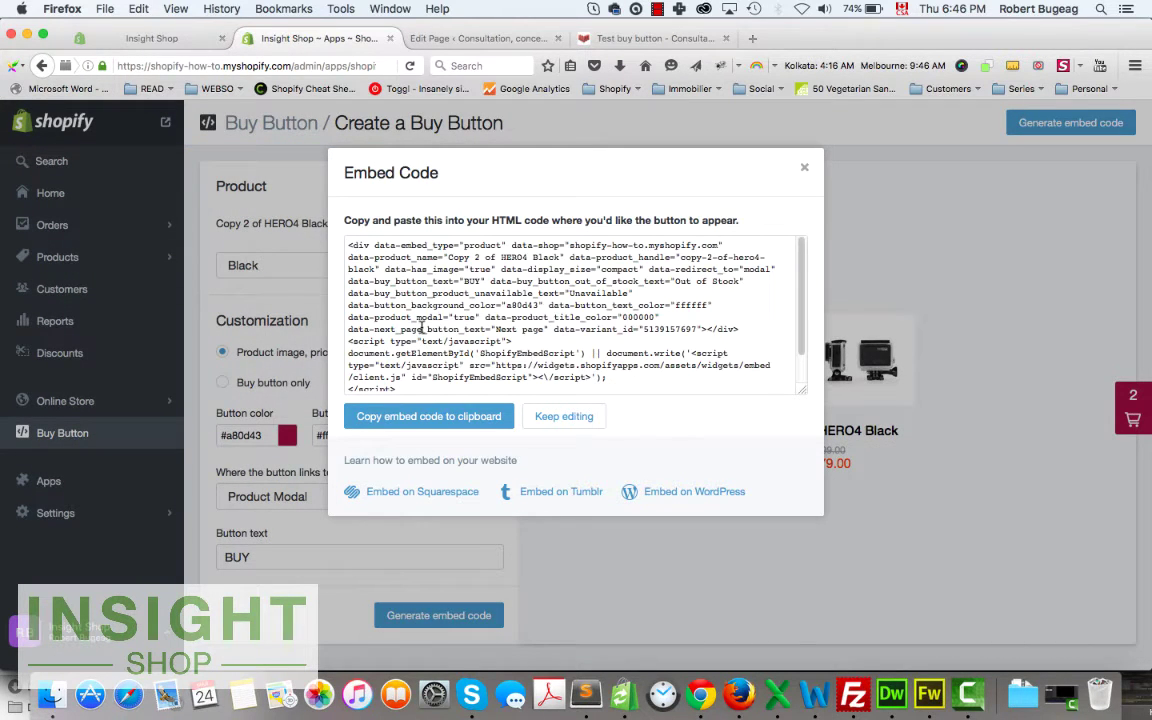
scroll(421, 328, "down", 2)
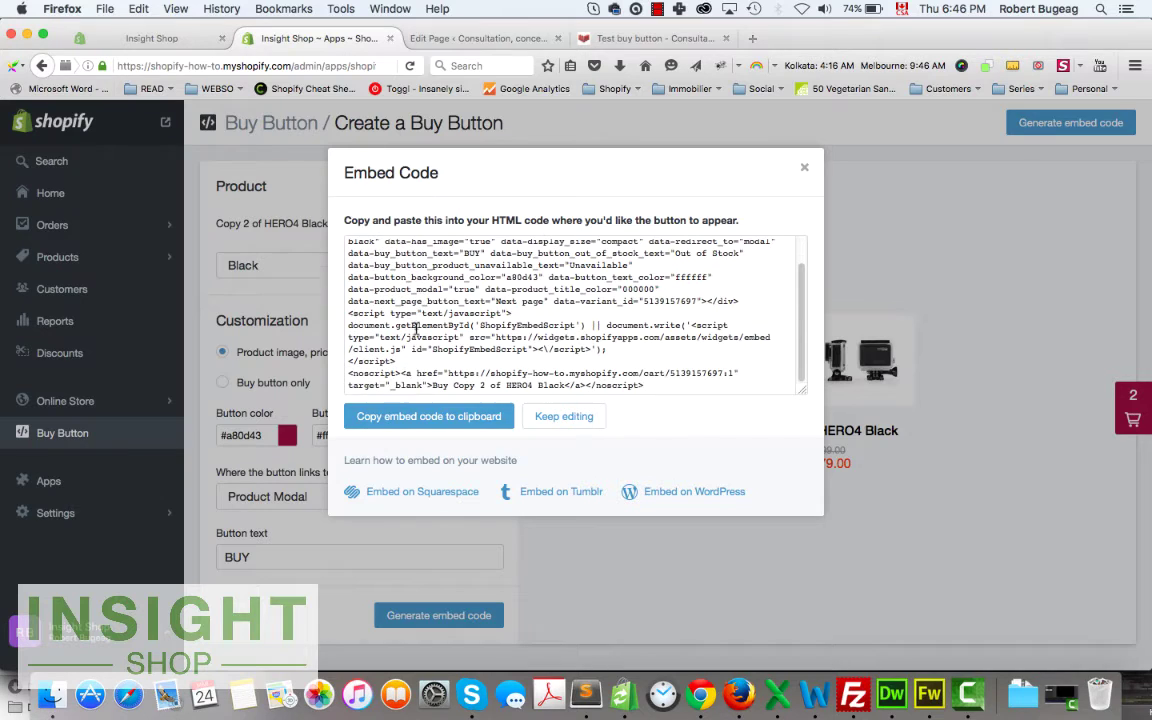
left_click(399, 423)
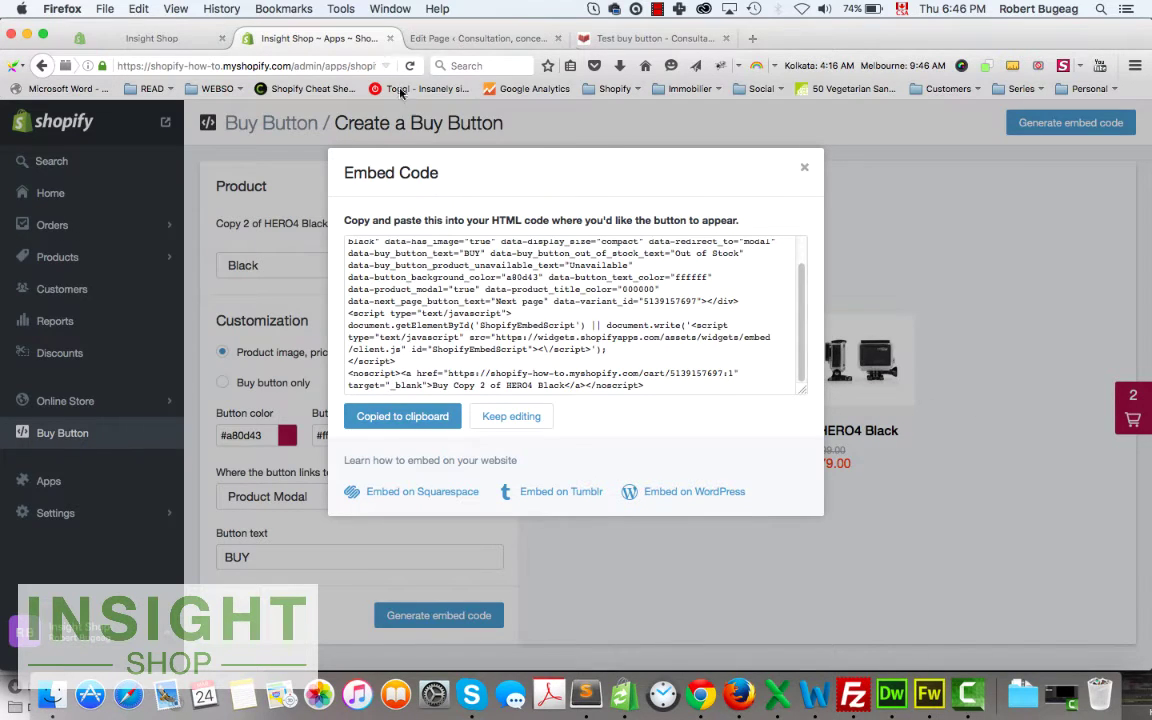
Switch to the WordPress editor for the Test buy button page, look it over, and check the page's preview.
left_click(446, 40)
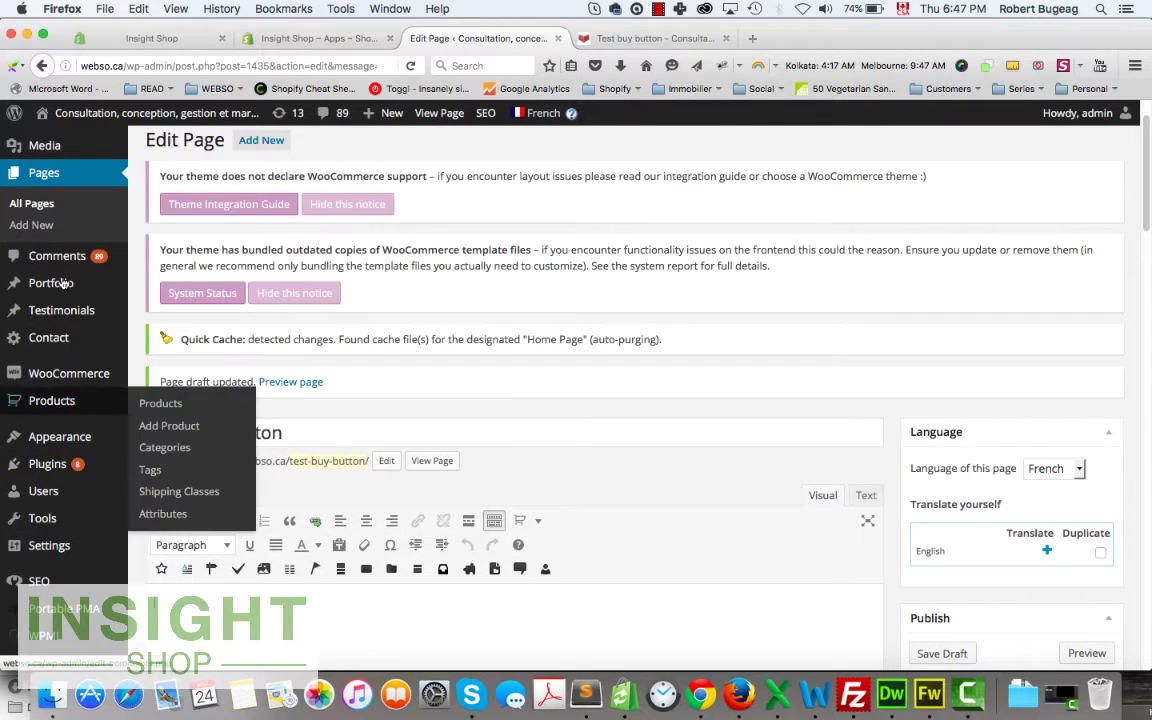
scroll(70, 300, "down", 4)
scroll(62, 383, "up", 2)
scroll(62, 383, "up", 1)
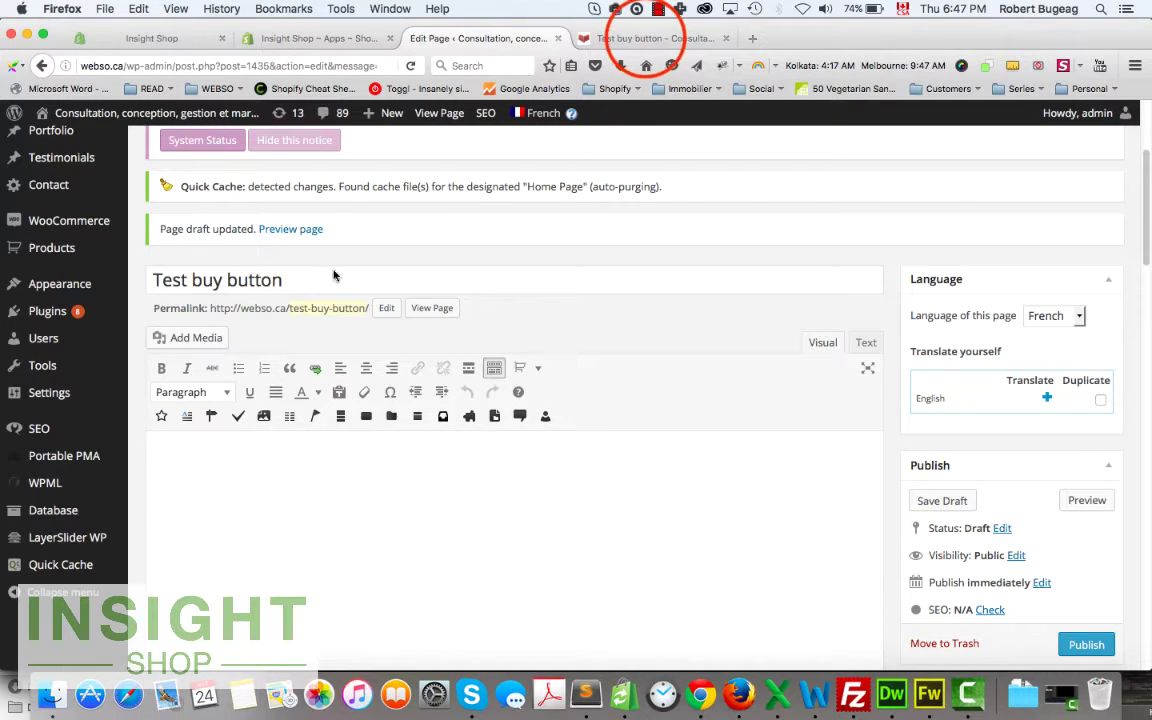
left_click(638, 38)
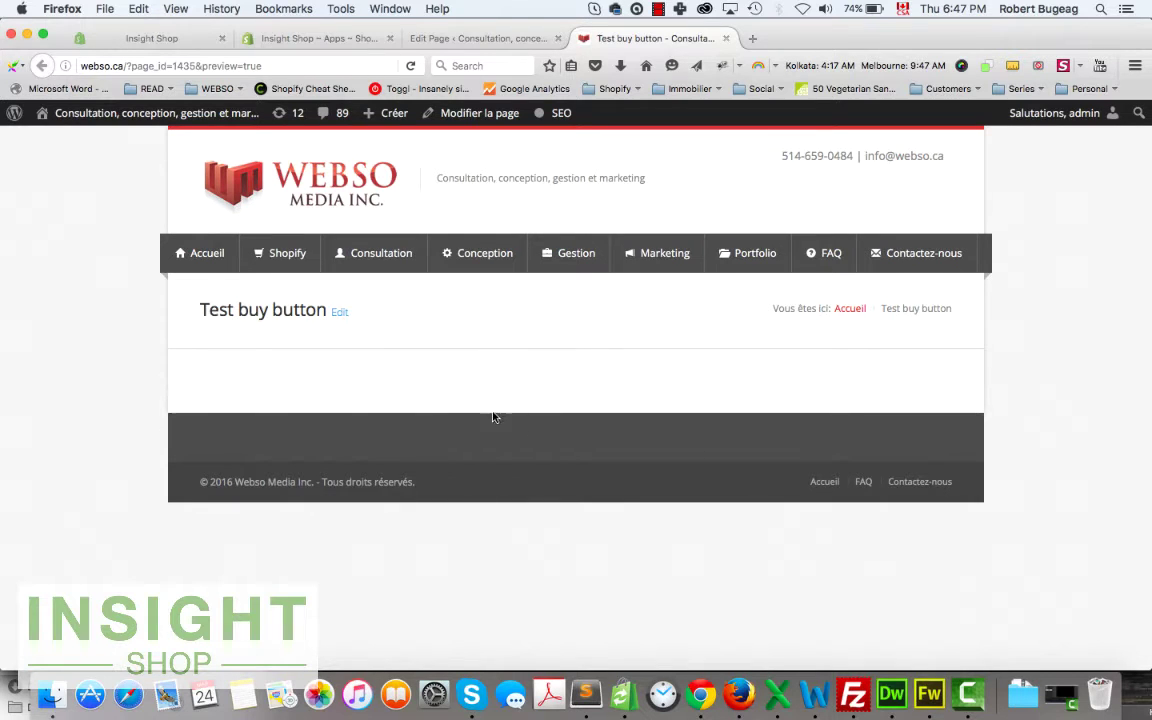
Return to the WordPress page editor and paste the embed code into the page content in Visual mode.
left_click(478, 38)
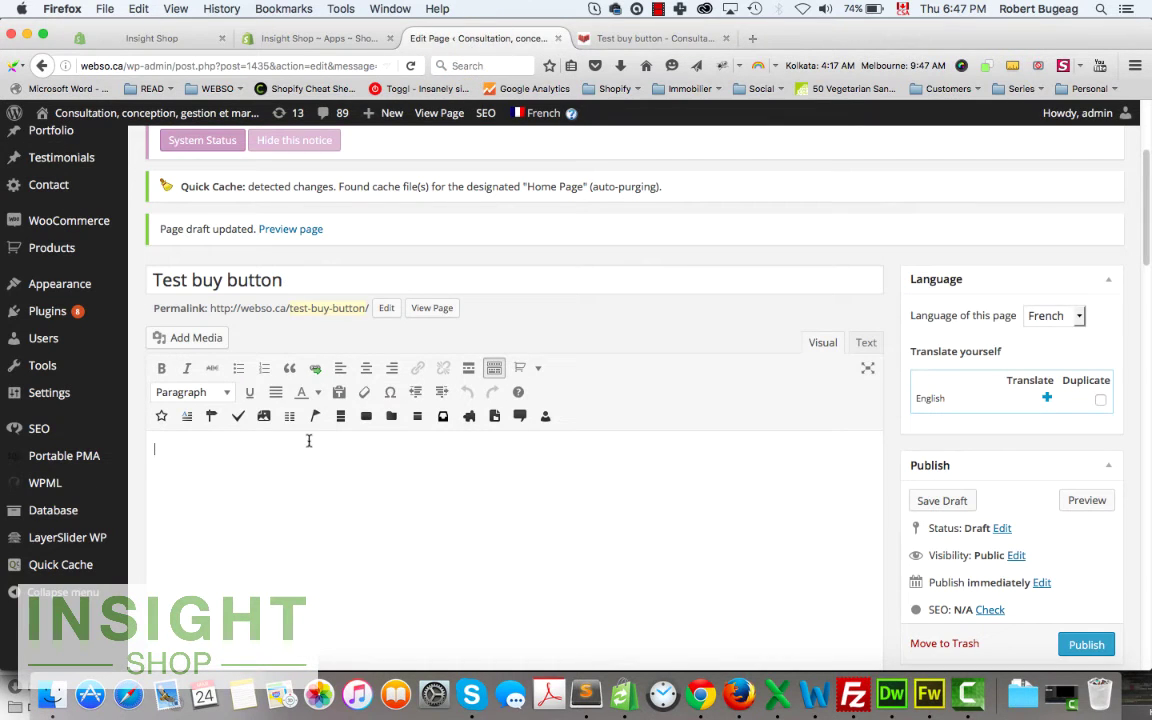
scroll(530, 460, "down", 1)
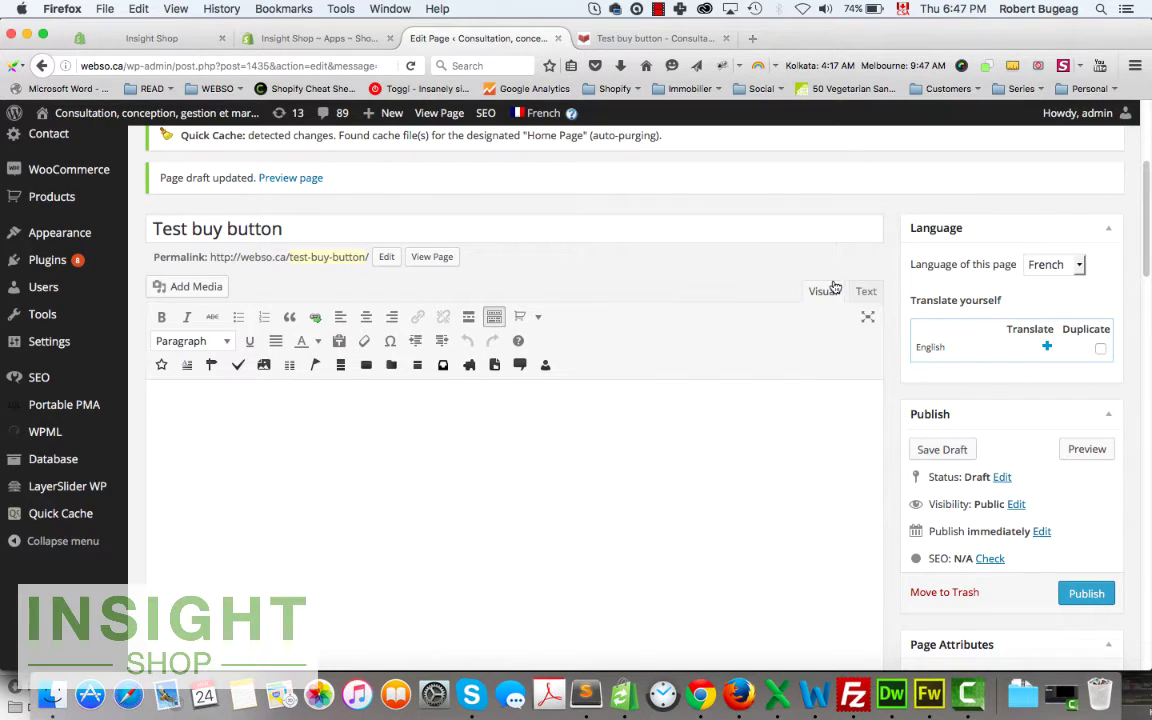
left_click(866, 292)
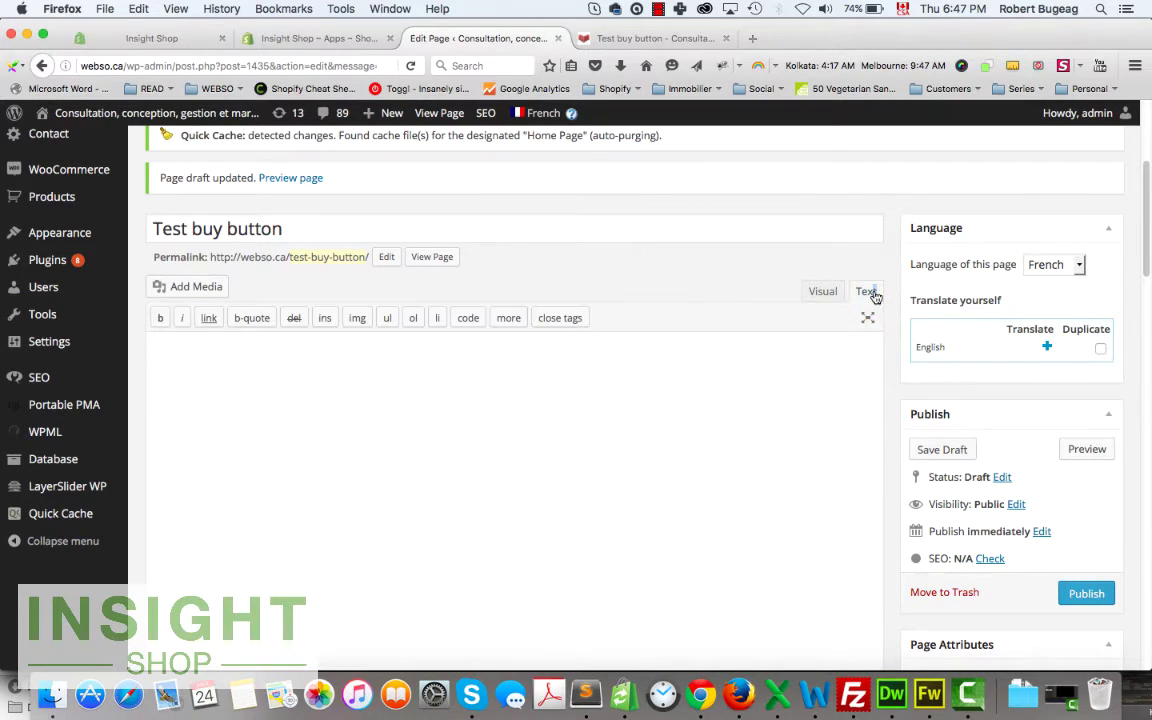
left_click(820, 290)
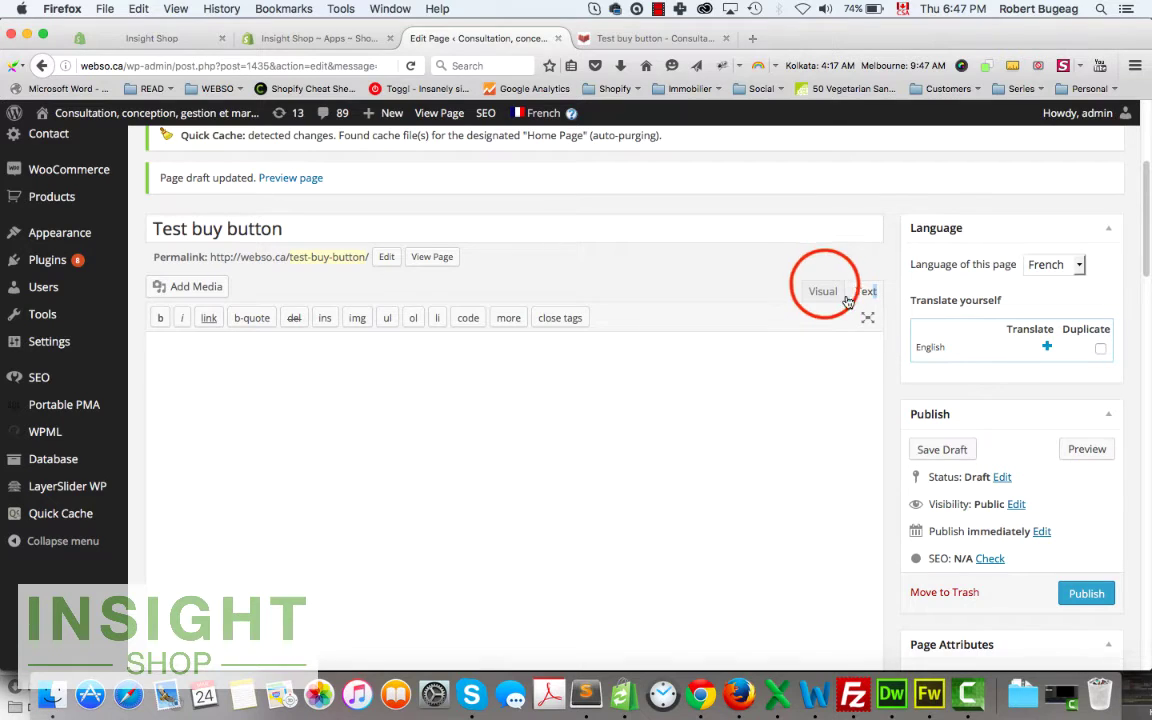
left_click(295, 401)
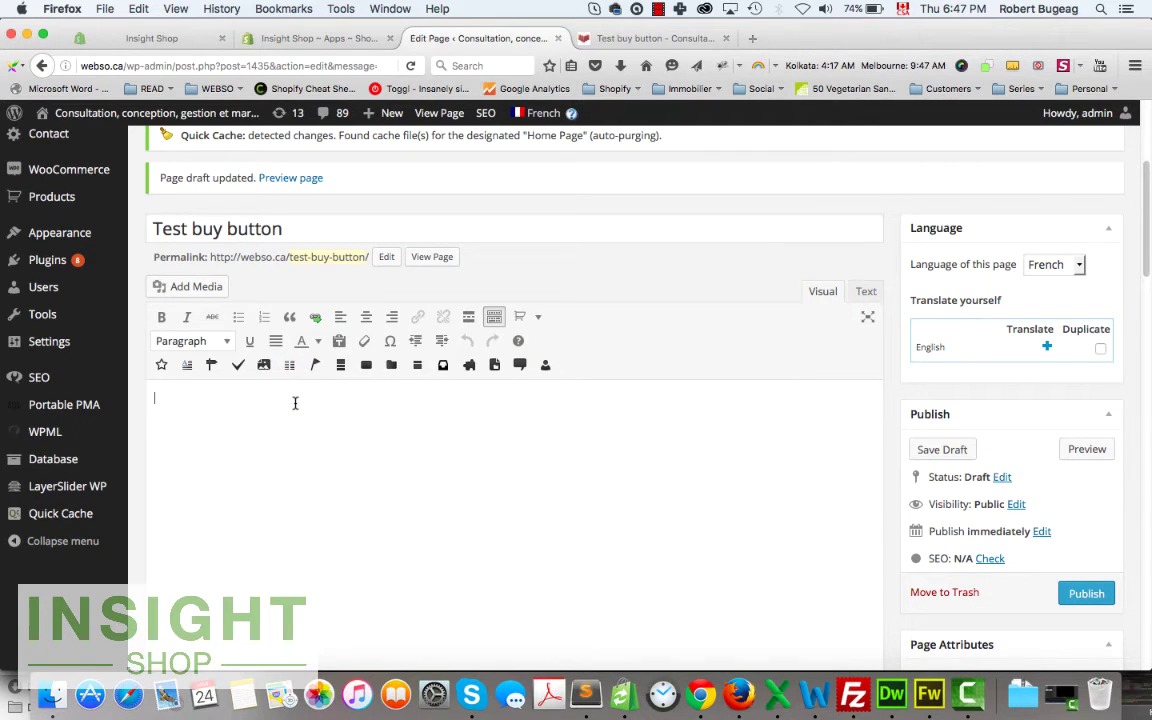
key("super+v")
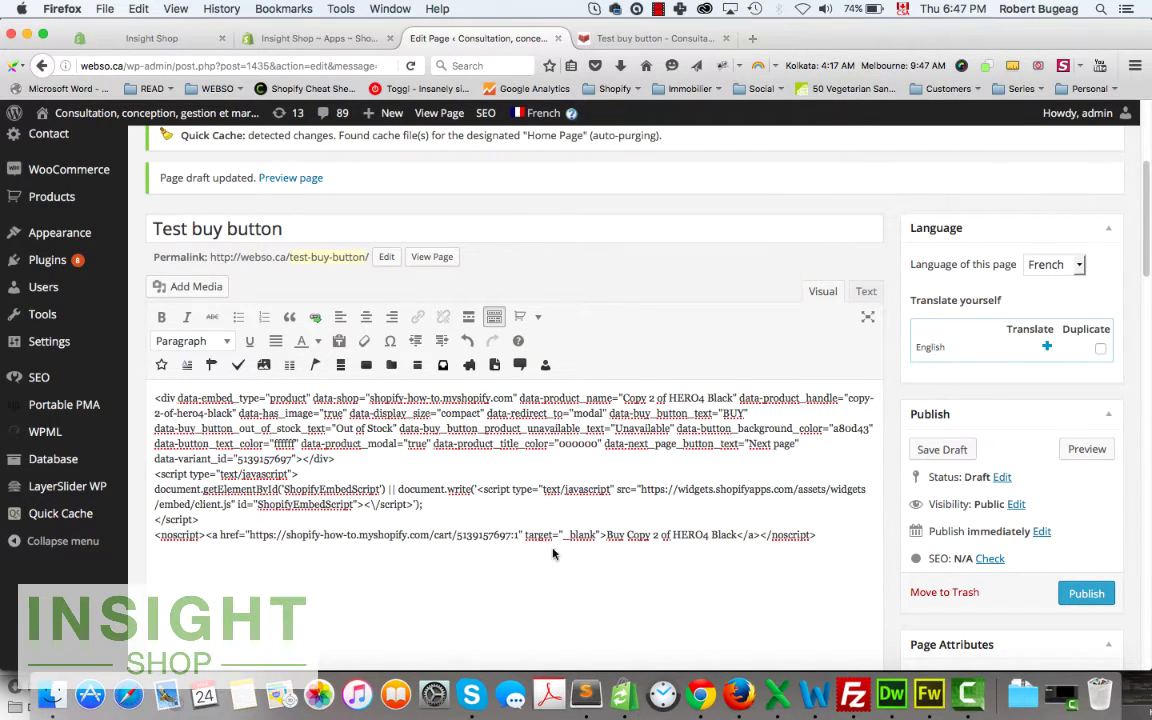
Publish the Test buy button page, view it on the site, and return to the editor.
left_click(1086, 593)
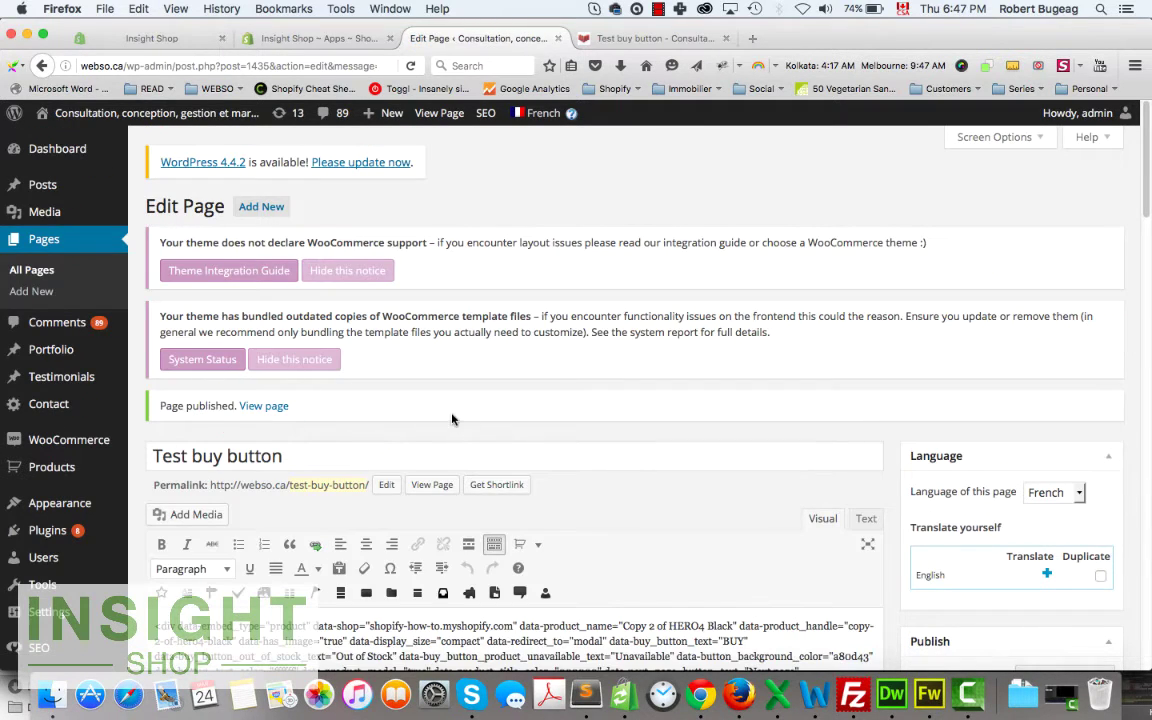
left_click(260, 405)
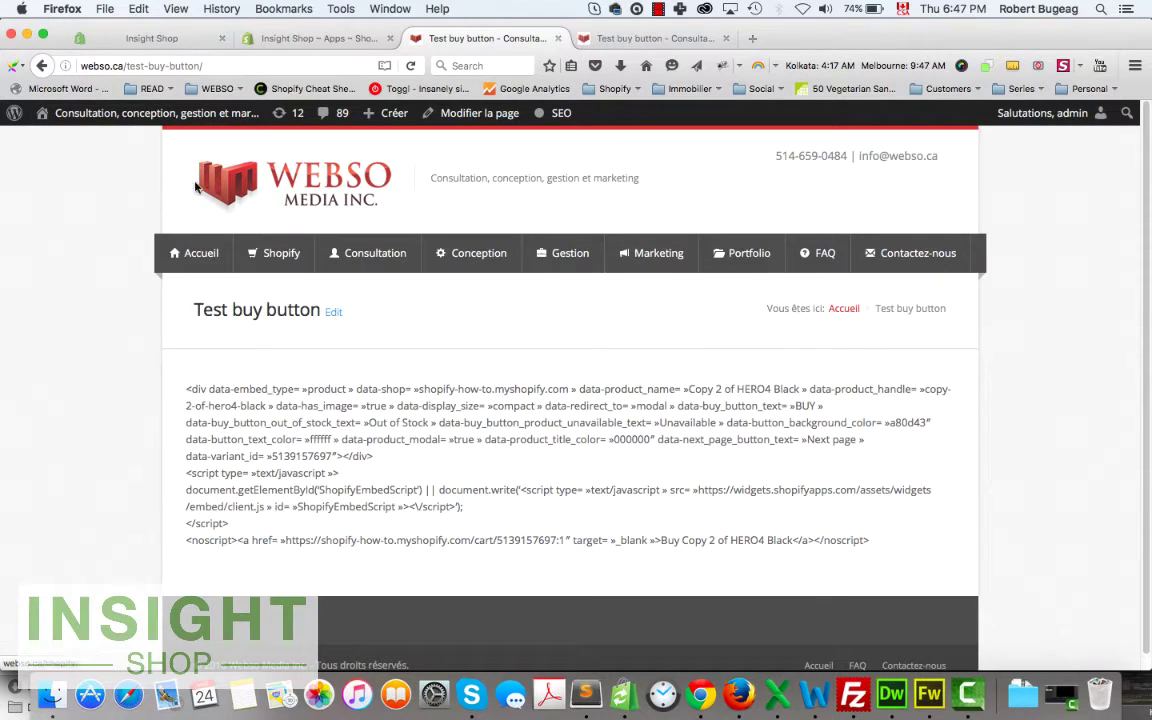
left_click(41, 65)
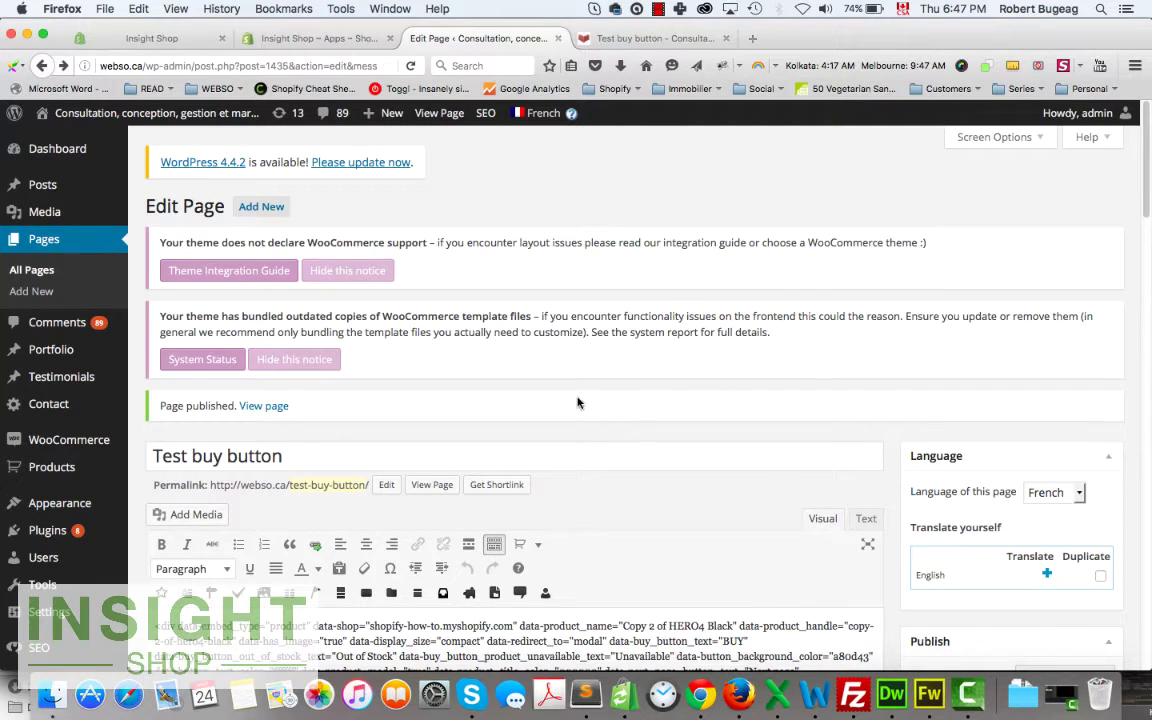
Delete all the pasted code from the page content and switch the editor to Text mode, ready for input.
scroll(577, 403, "down", 5)
left_click(517, 555)
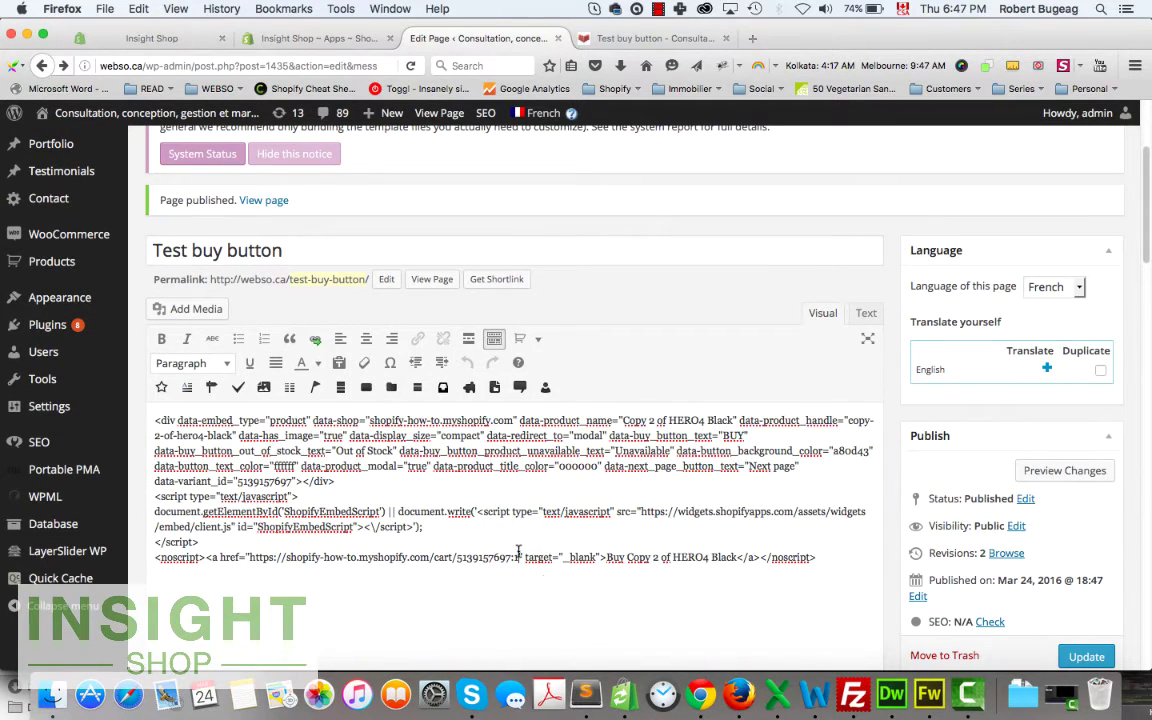
key("super+a")
key("BackSpace")
left_click(862, 313)
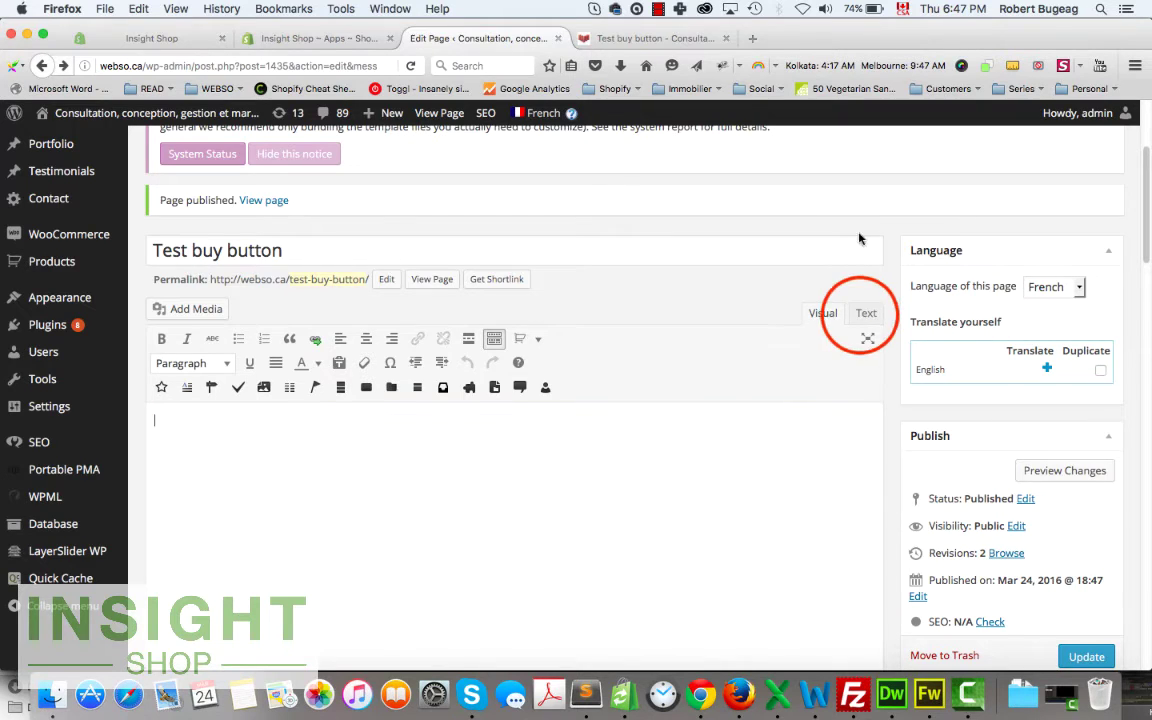
left_click(203, 376)
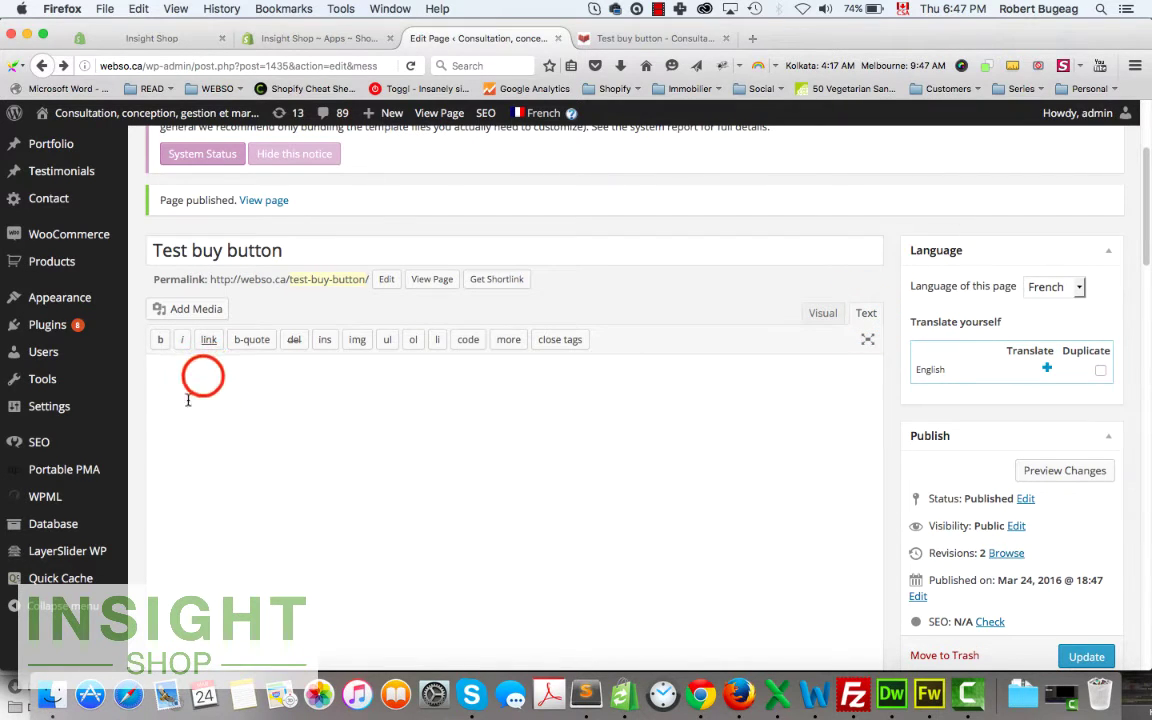
Paste the embed code into the Test buy button page content in Text mode and update the page.
key("super+v")
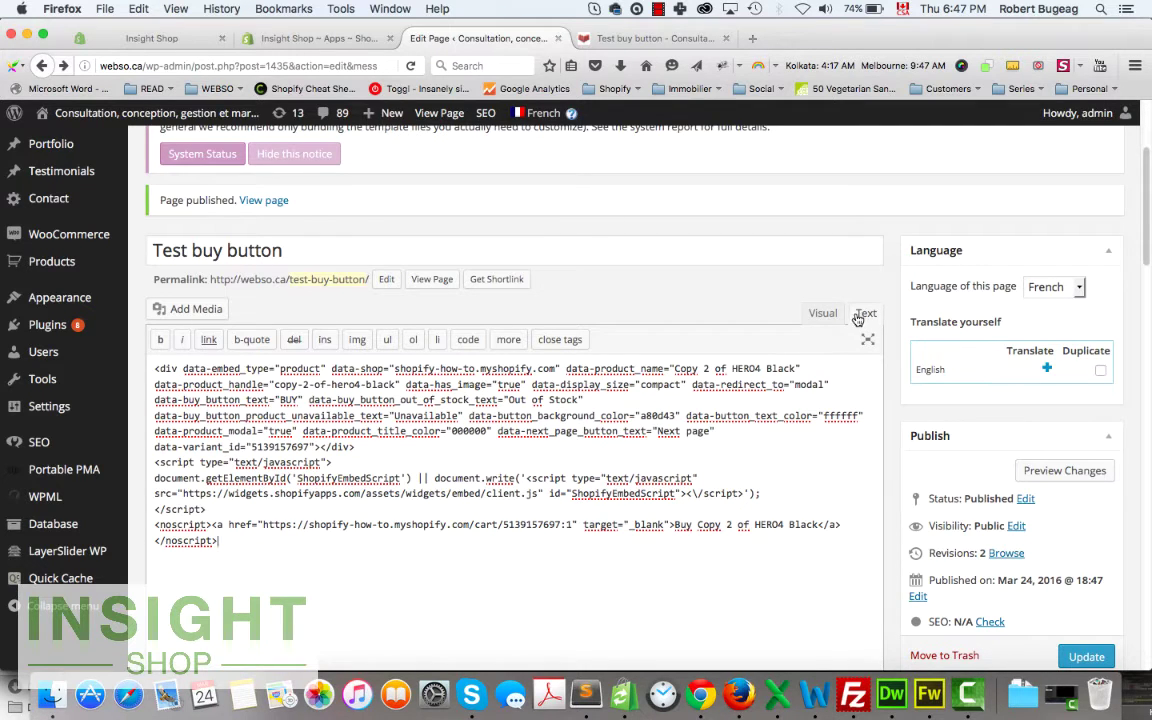
scroll(945, 450, "down", 1)
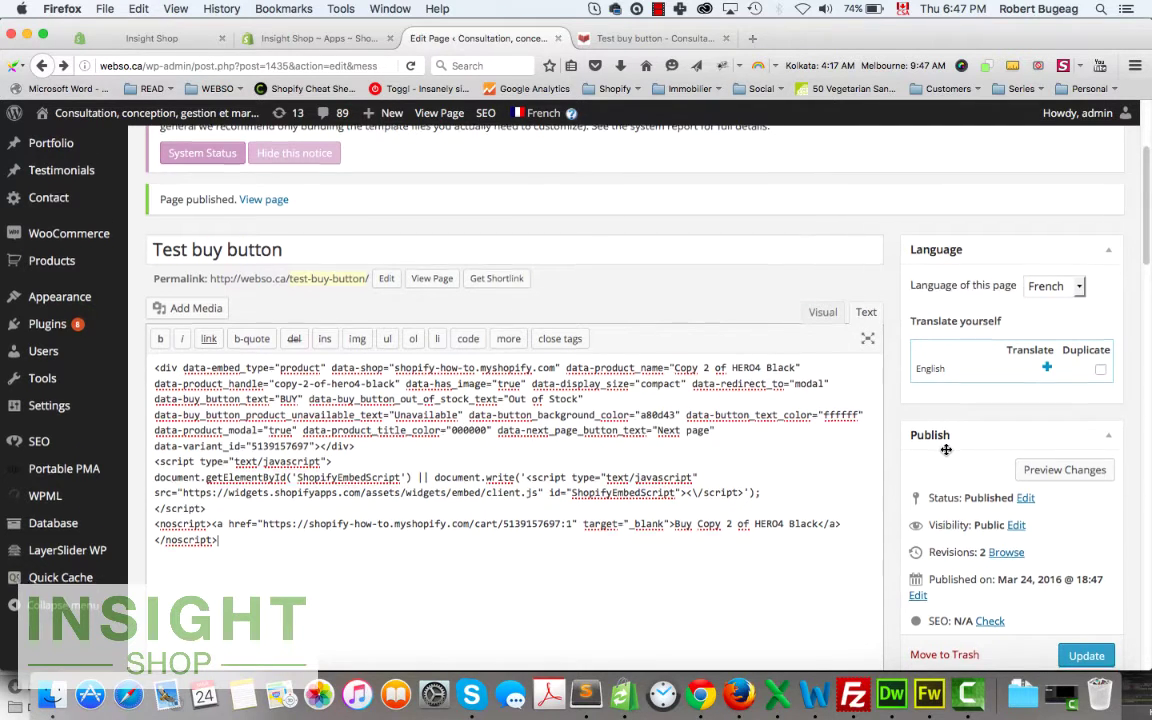
scroll(945, 450, "down", 3)
left_click(1085, 554)
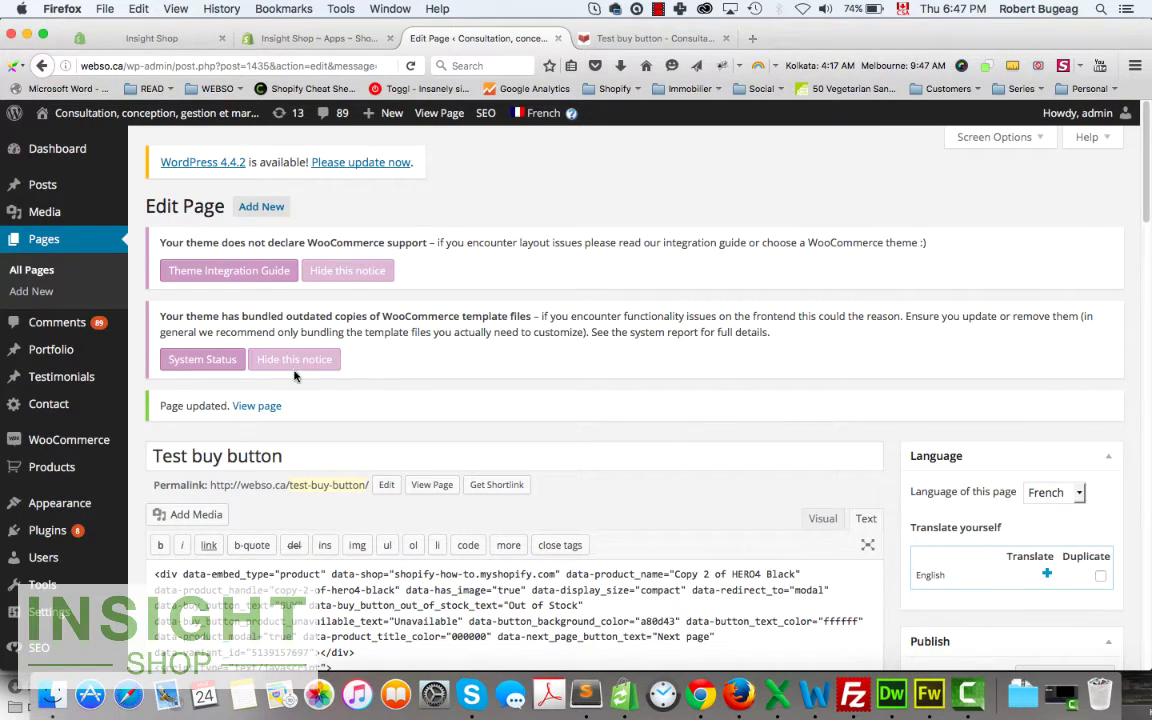
View the updated page in a new browser tab, close the old page tab, and examine the embedded product.
right_click(270, 405)
left_click(325, 401)
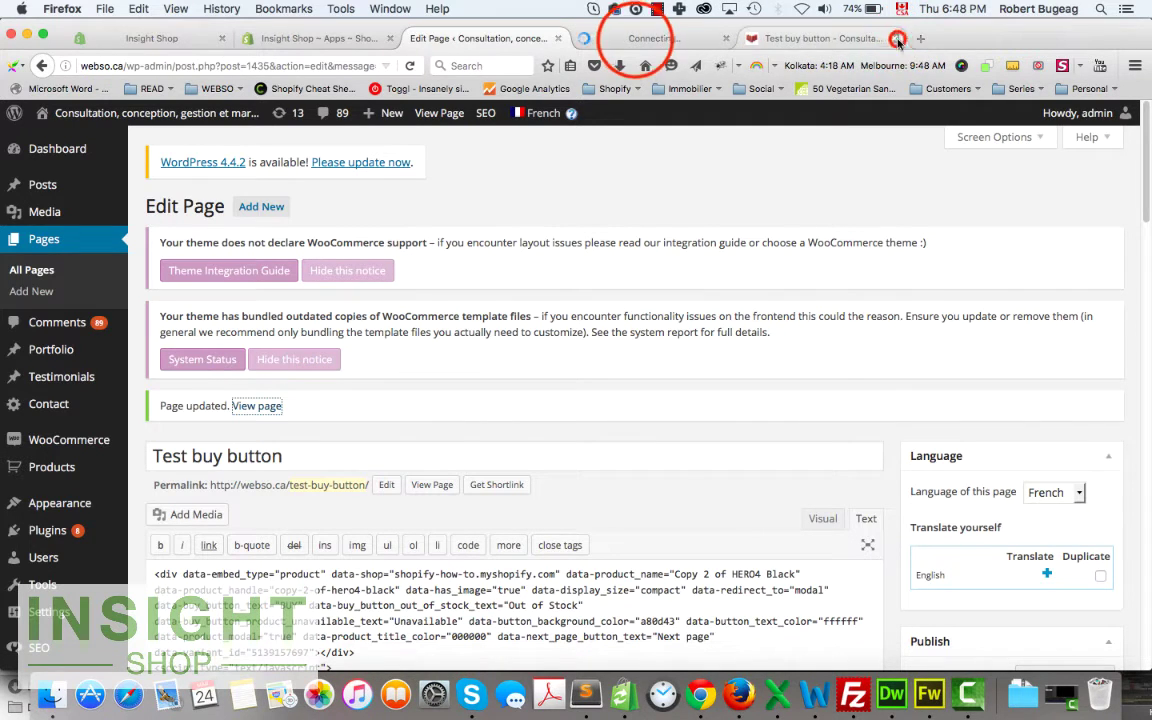
left_click(898, 39)
left_click(650, 39)
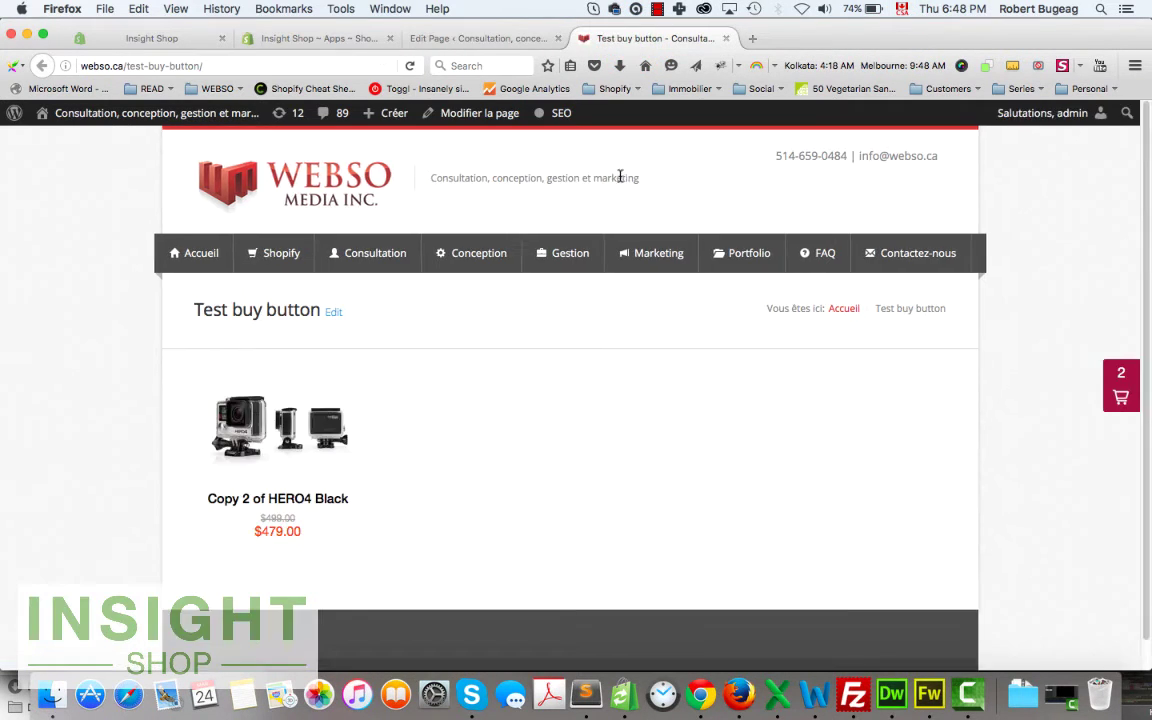
scroll(570, 444, "down", 1)
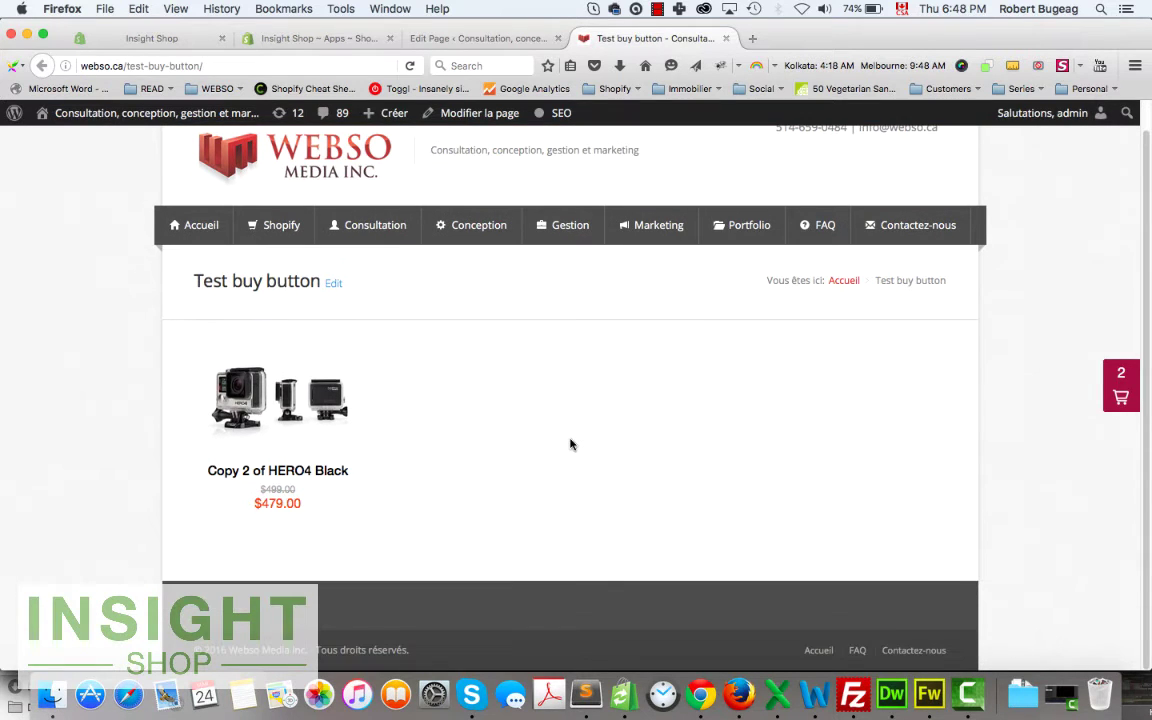
scroll(570, 444, "up", 1)
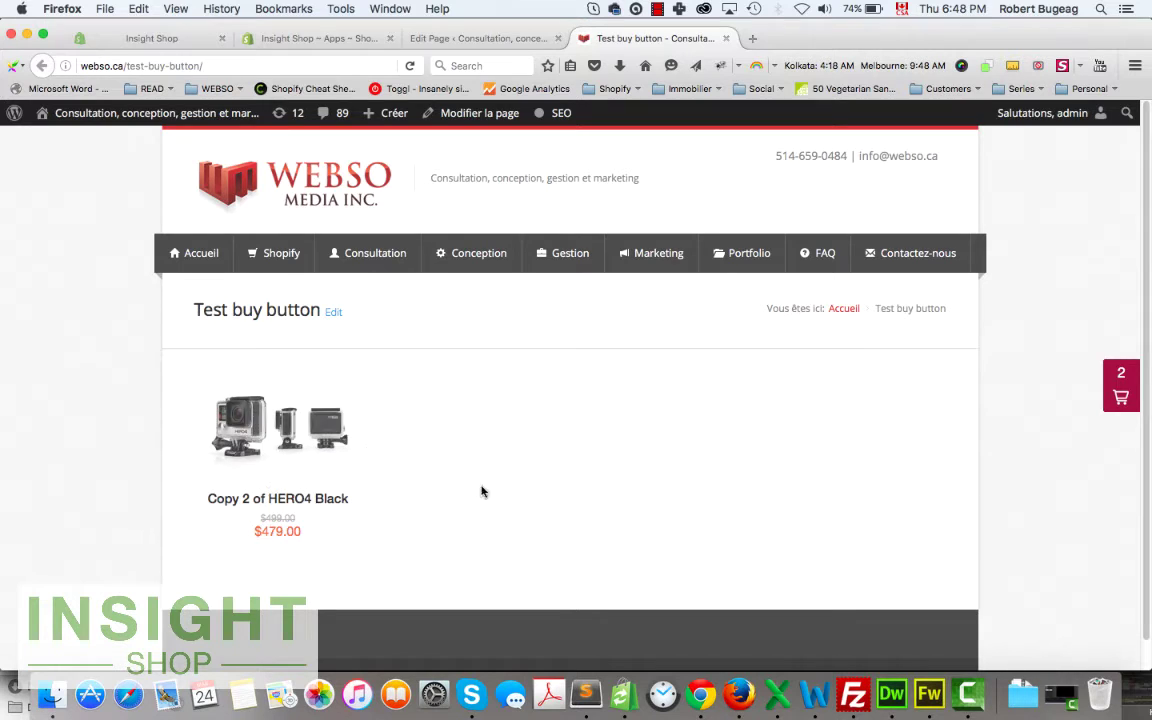
scroll(553, 437, "down", 1)
scroll(594, 393, "up", 1)
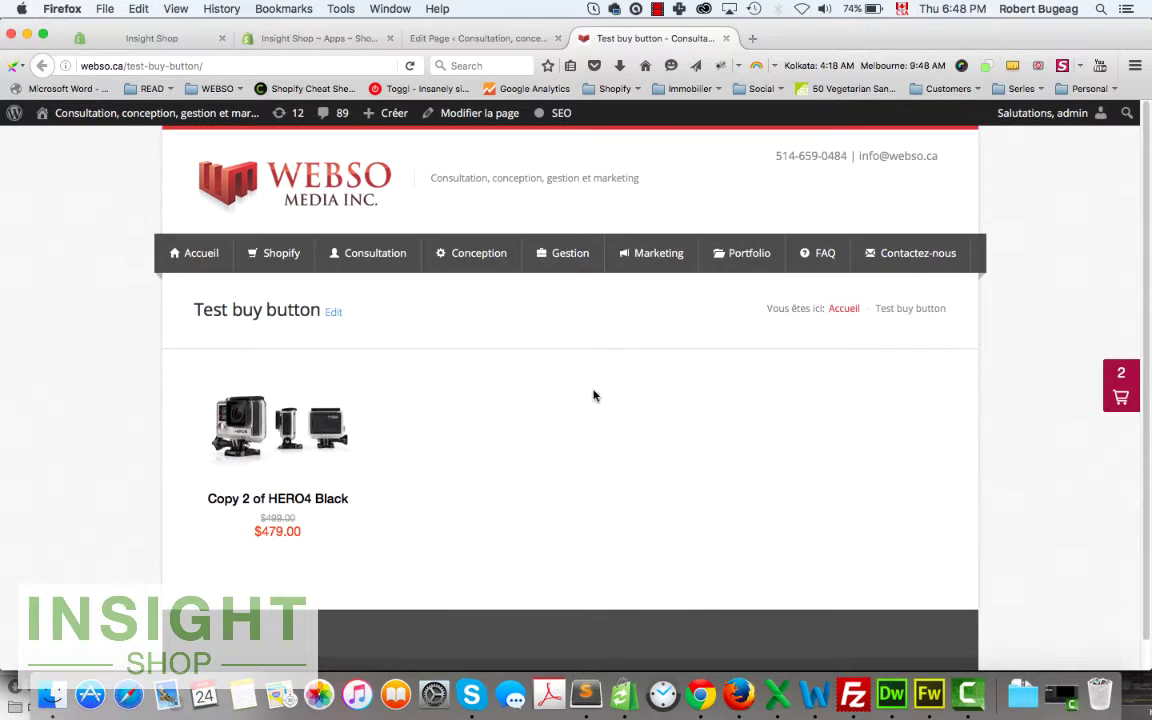
scroll(517, 417, "down", 1)
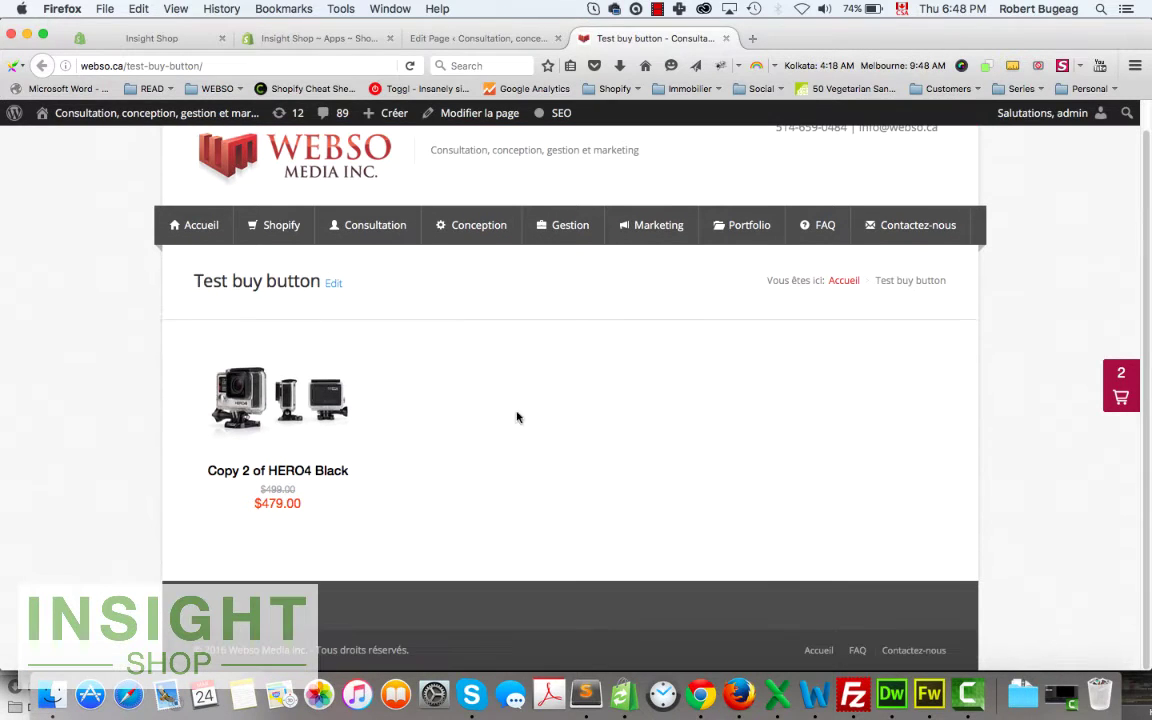
Return to the Shopify buy button editor, close the embed code dialog, and link the button to Cart.
left_click(285, 39)
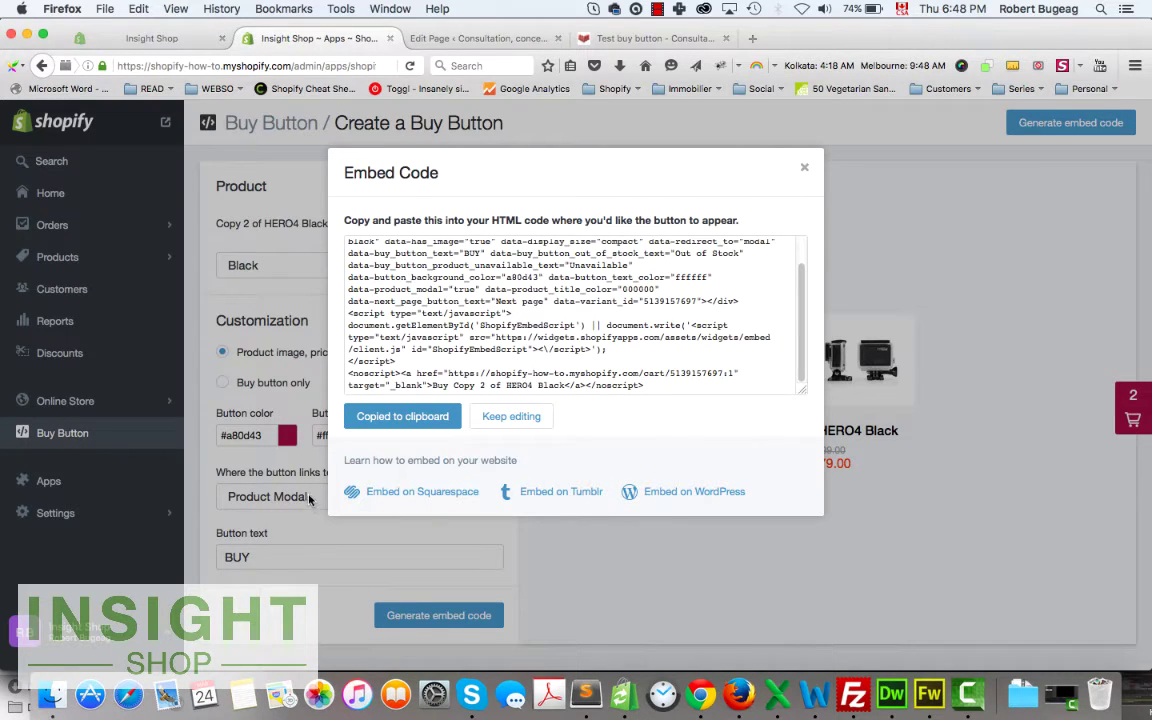
left_click(804, 167)
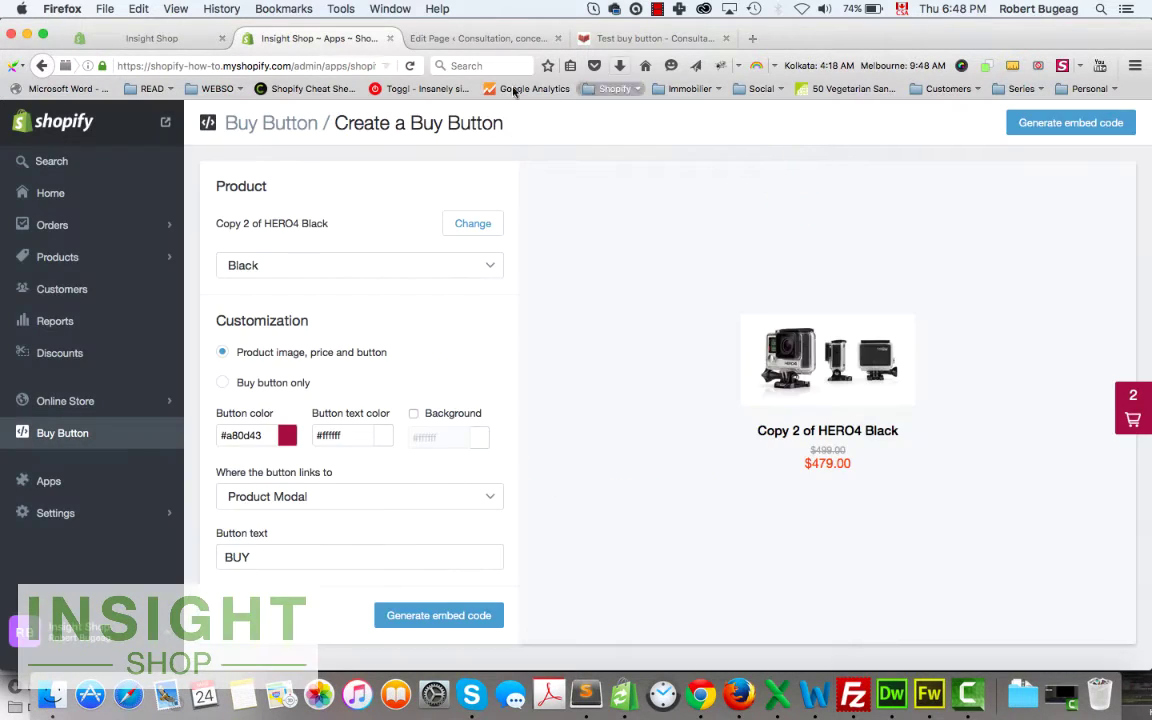
left_click(486, 497)
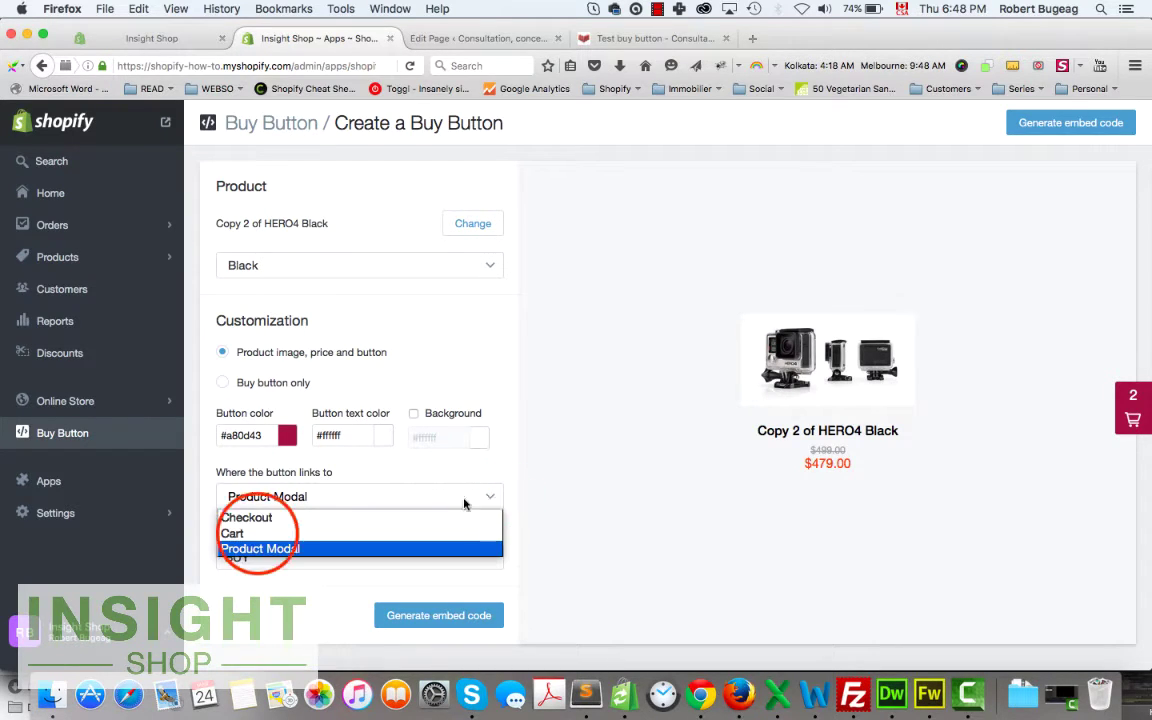
left_click(259, 534)
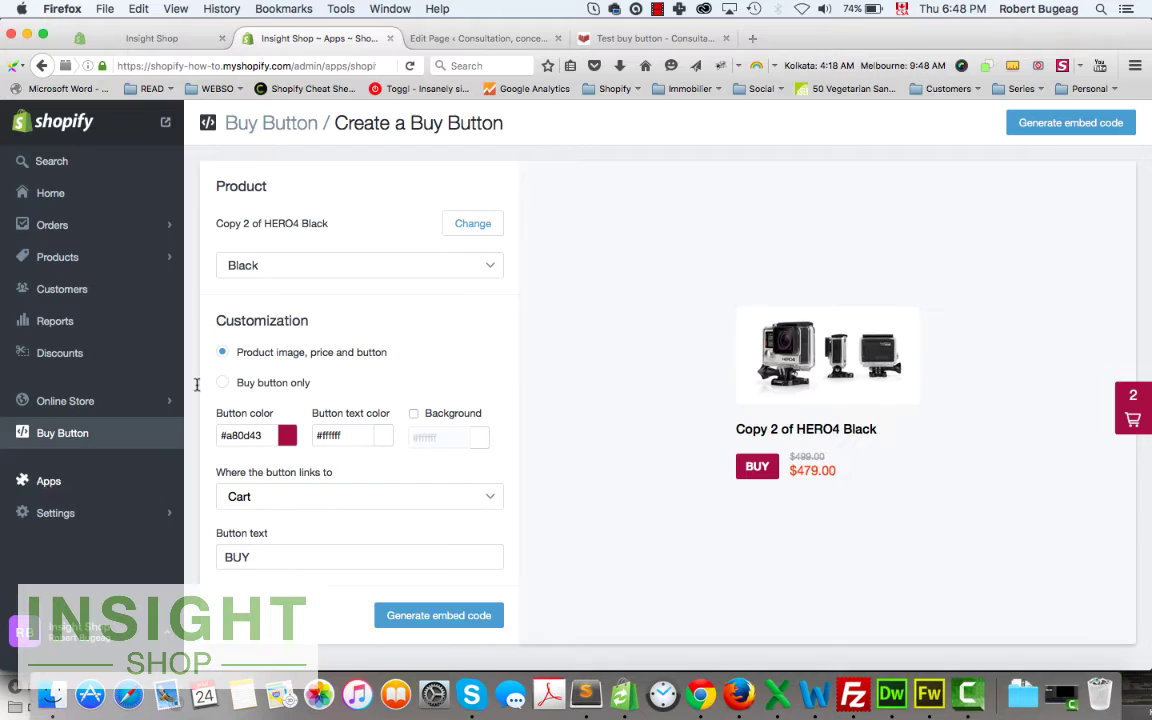
Change the buy button's product to HERO+ LCD.
left_click(476, 223)
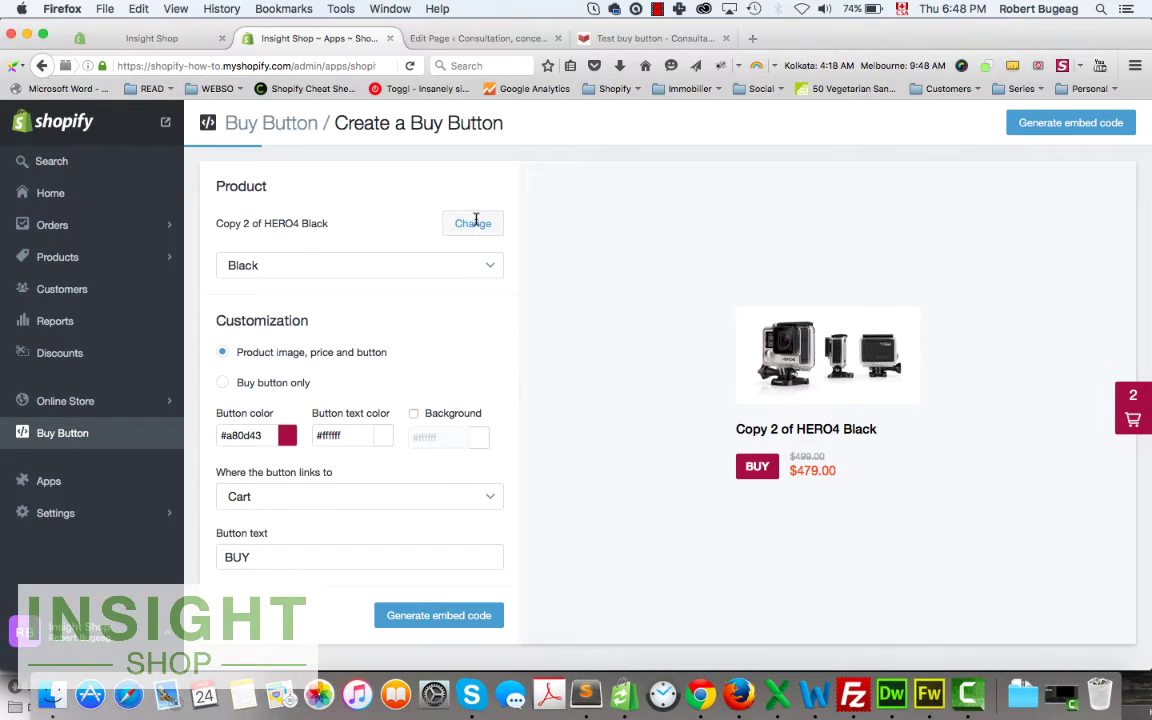
scroll(545, 458, "down", 3)
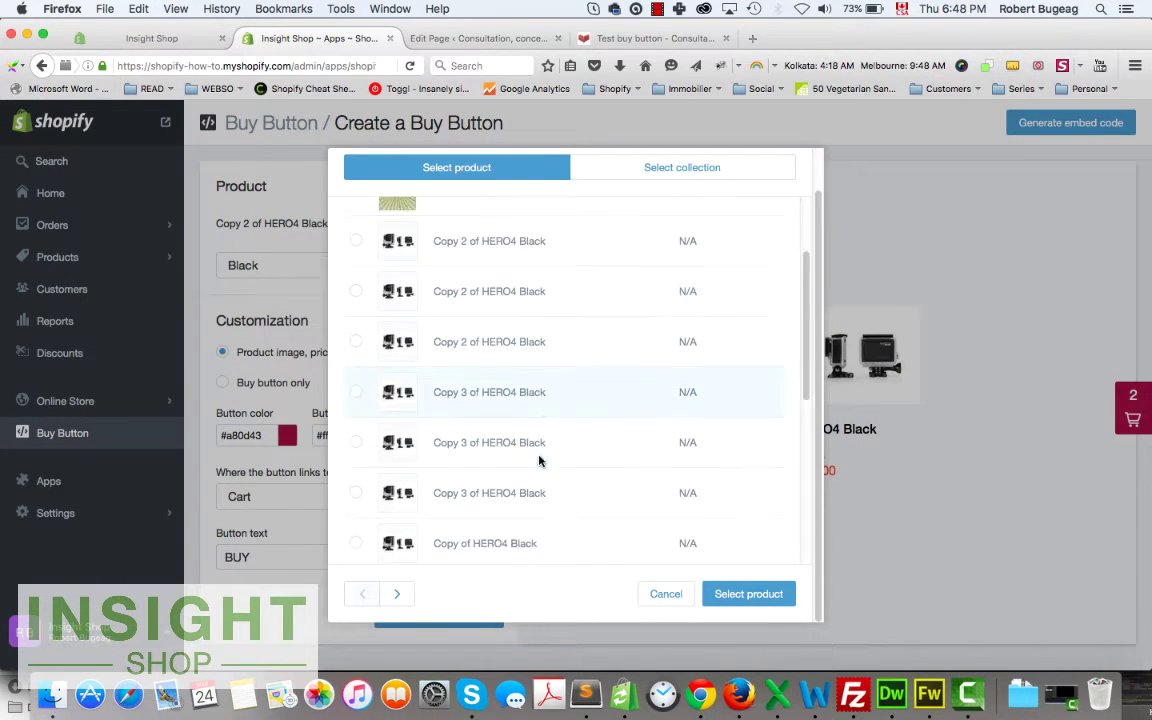
scroll(539, 462, "down", 5)
scroll(500, 444, "up", 5)
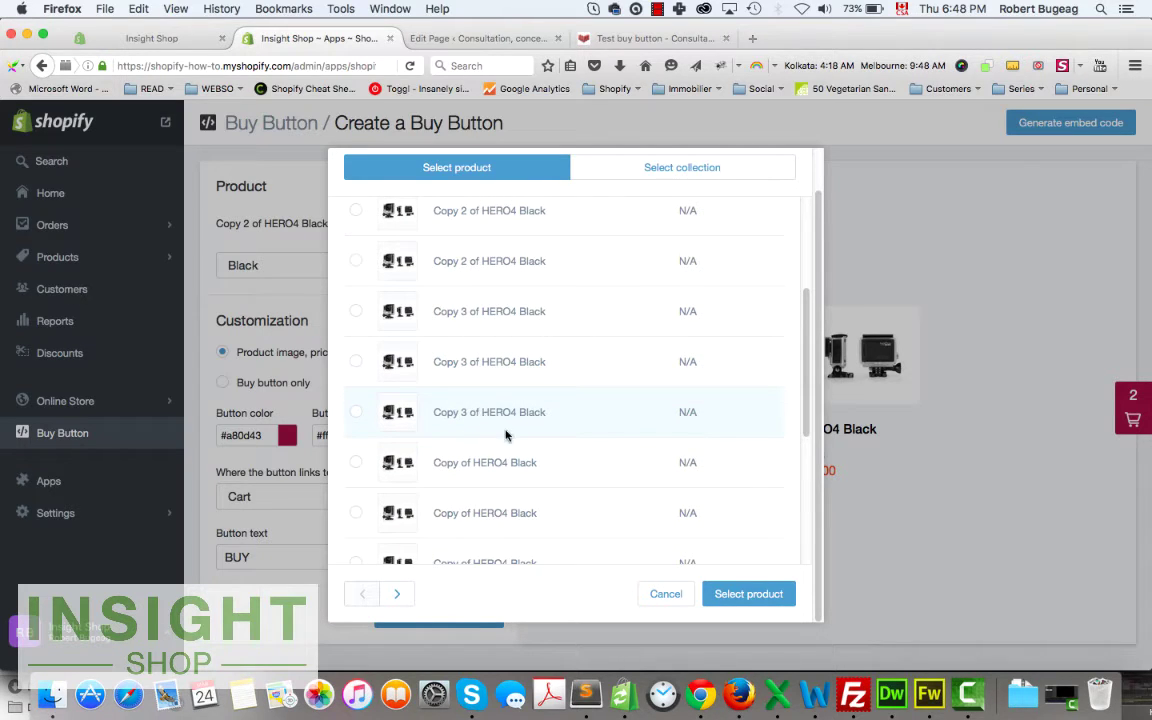
scroll(503, 437, "down", 3)
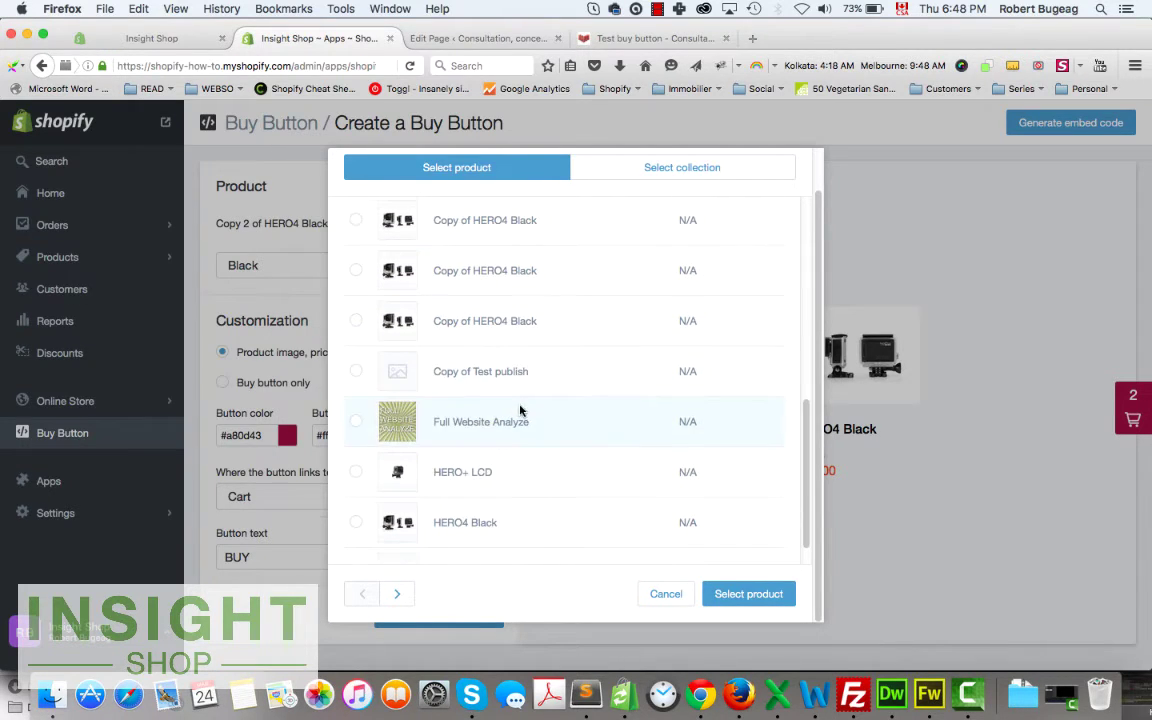
scroll(520, 410, "down", 1)
left_click(470, 425)
left_click(745, 593)
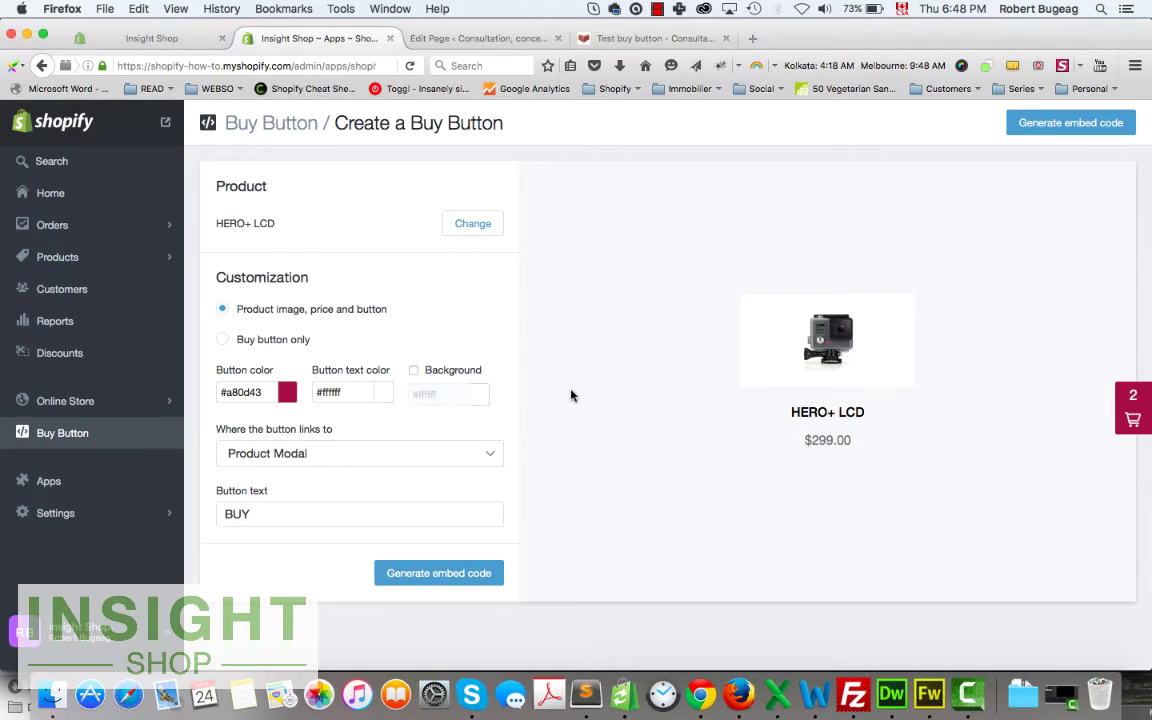
Link the HERO+ LCD button to Cart, then generate its embed code and copy it to the clipboard.
left_click(310, 458)
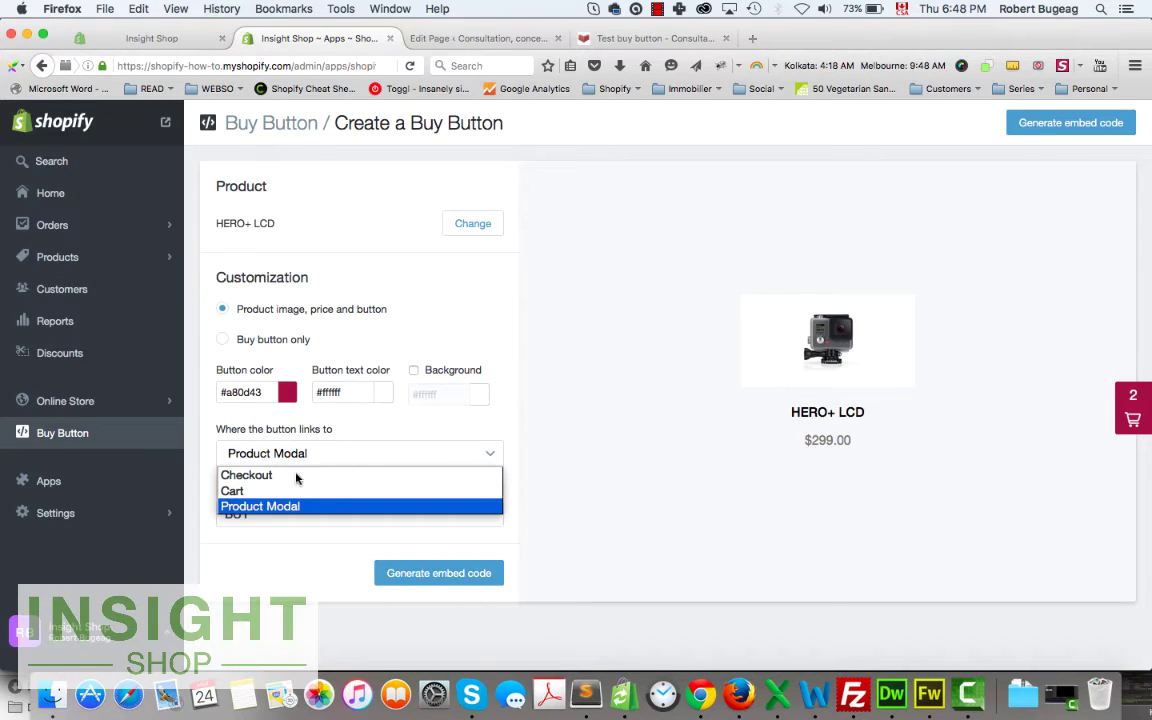
left_click(247, 490)
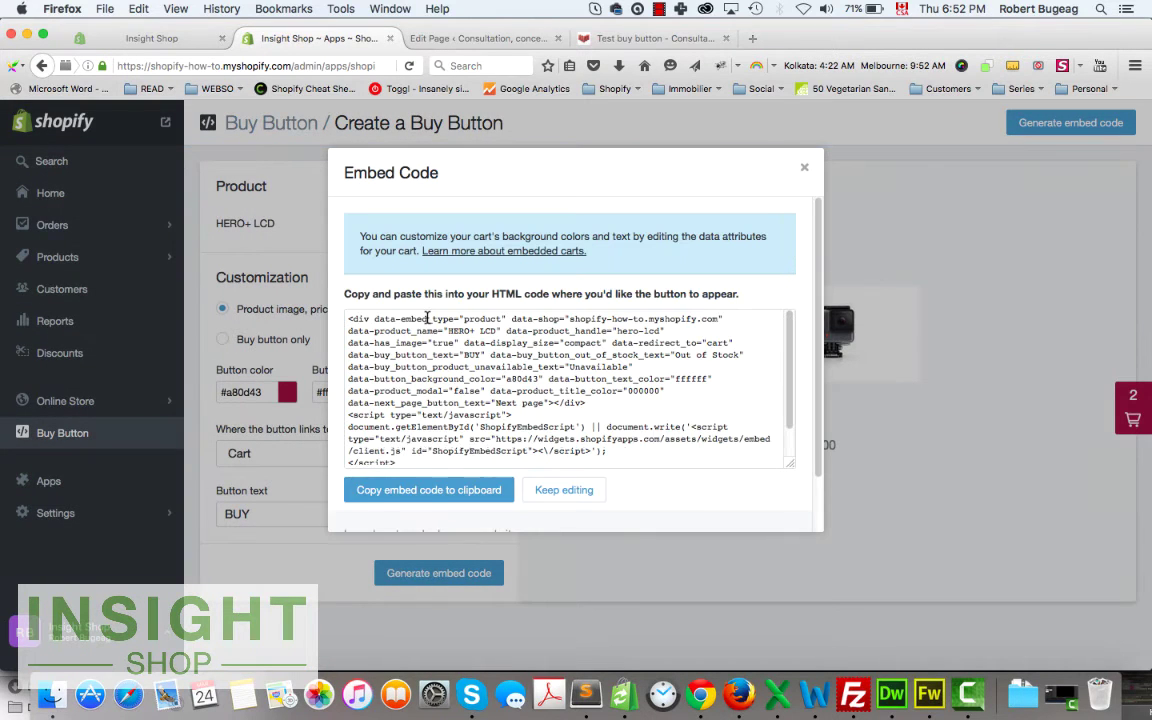
left_click(404, 489)
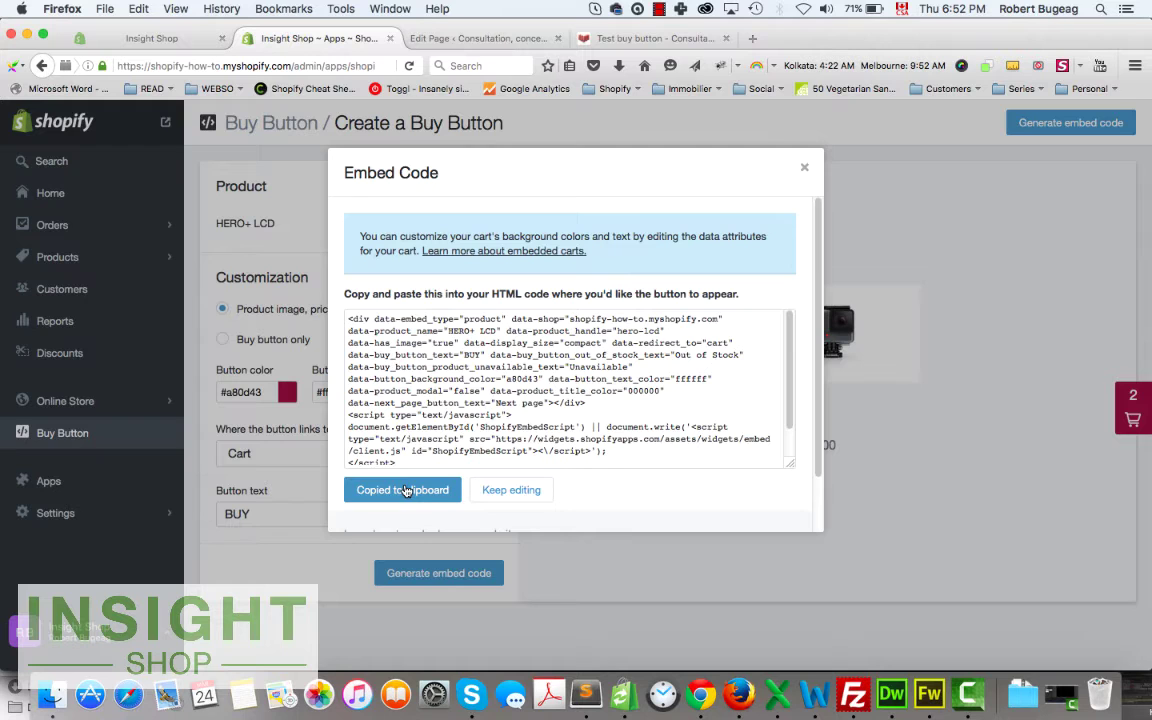
Switch to the WordPress page editor and paste the HERO+ LCD embed code below the existing code.
left_click(465, 36)
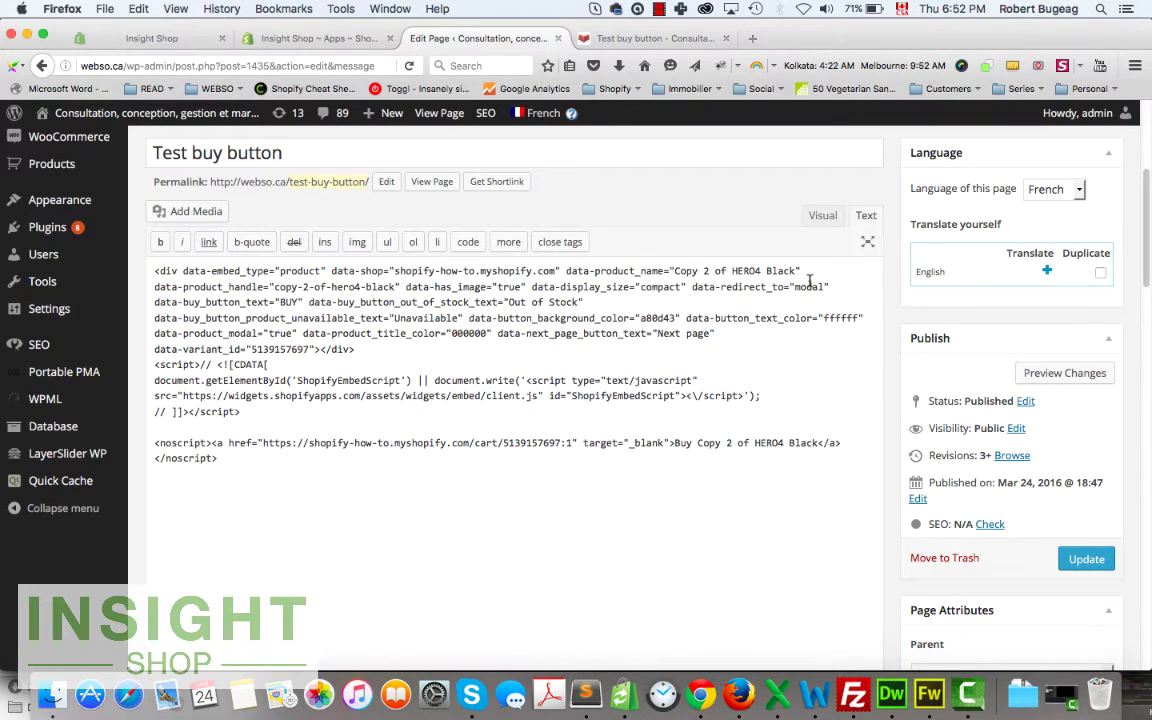
left_click(228, 458)
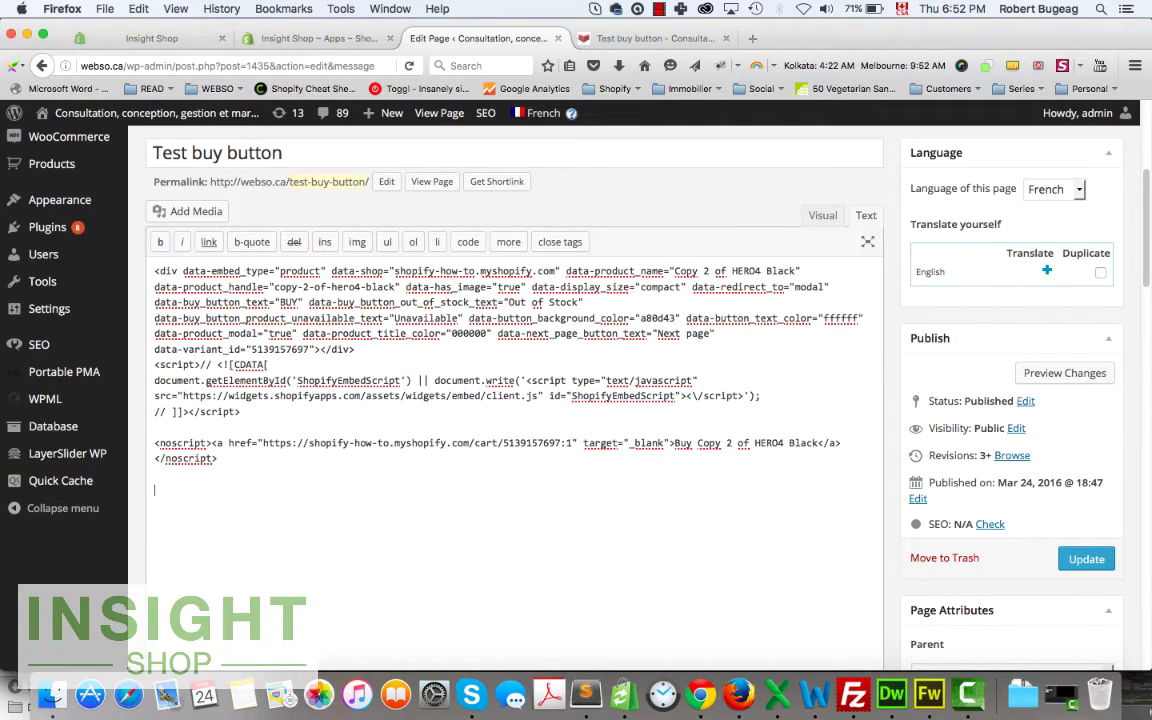
key("ctrl+v")
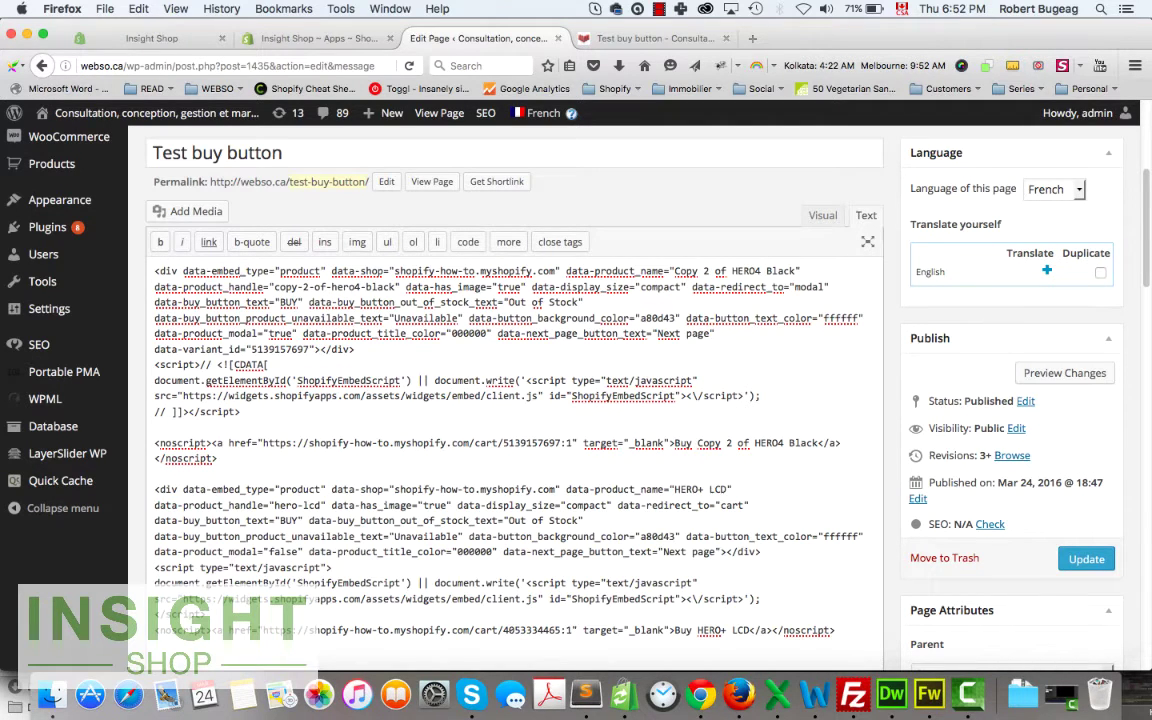
Return to the Shopify buy button editor, close the embed code dialog, and look over the link destination options.
left_click(290, 38)
left_click(804, 167)
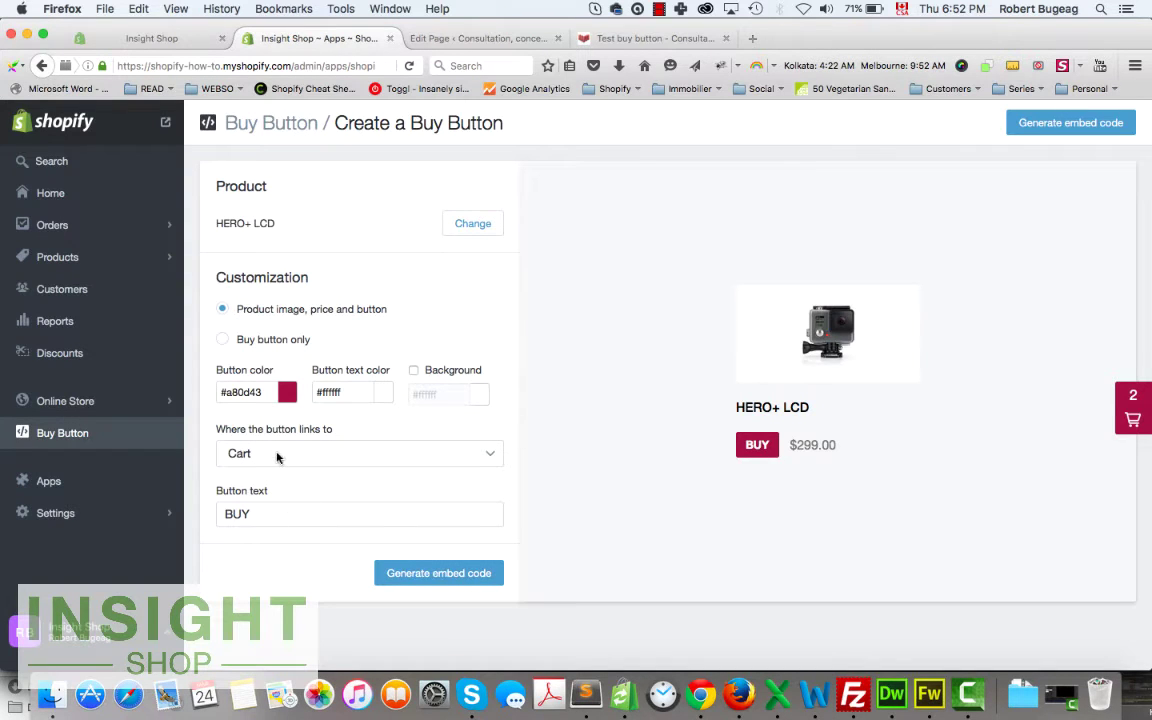
left_click(305, 450)
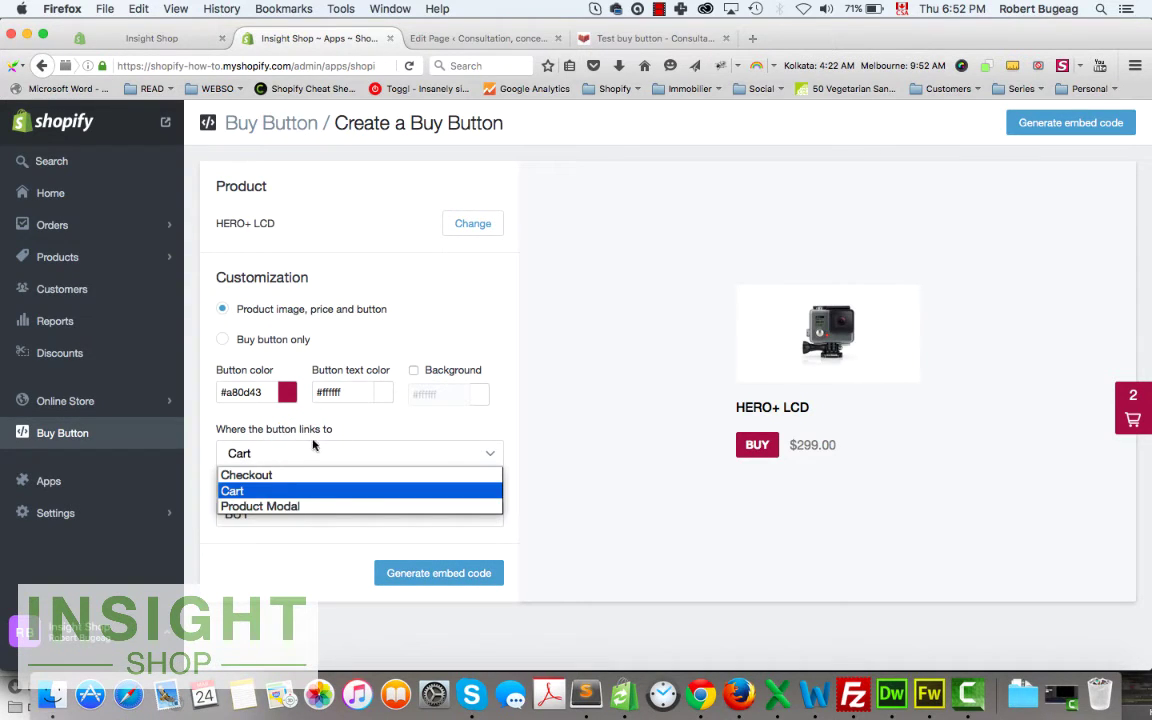
left_click(470, 228)
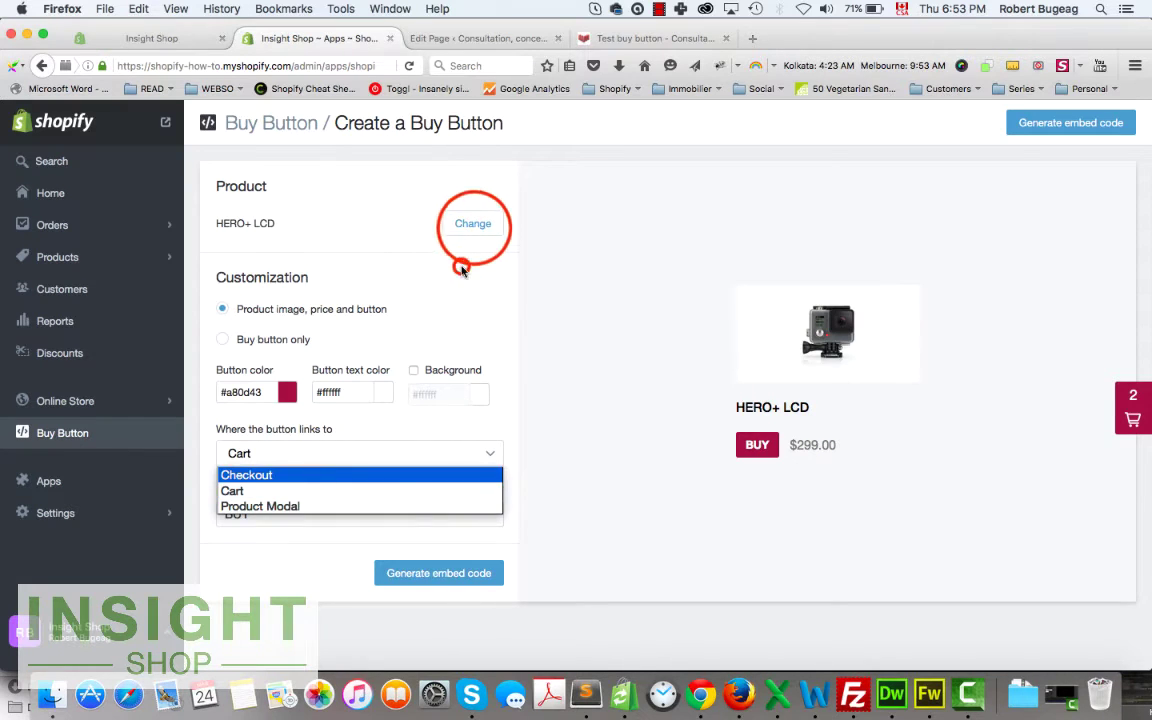
Change the buy button's product to Copy 3 of HERO4 Black, checking the published page for the product already used.
left_click(474, 228)
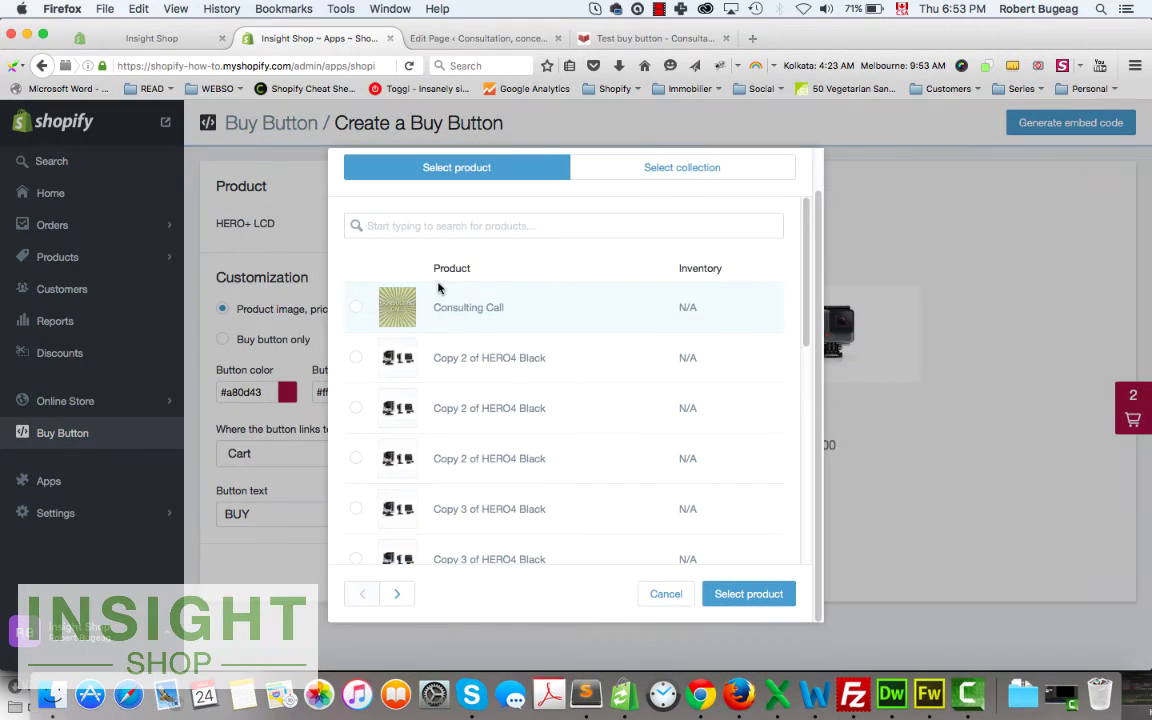
scroll(505, 380, "down", 1)
scroll(506, 380, "down", 5)
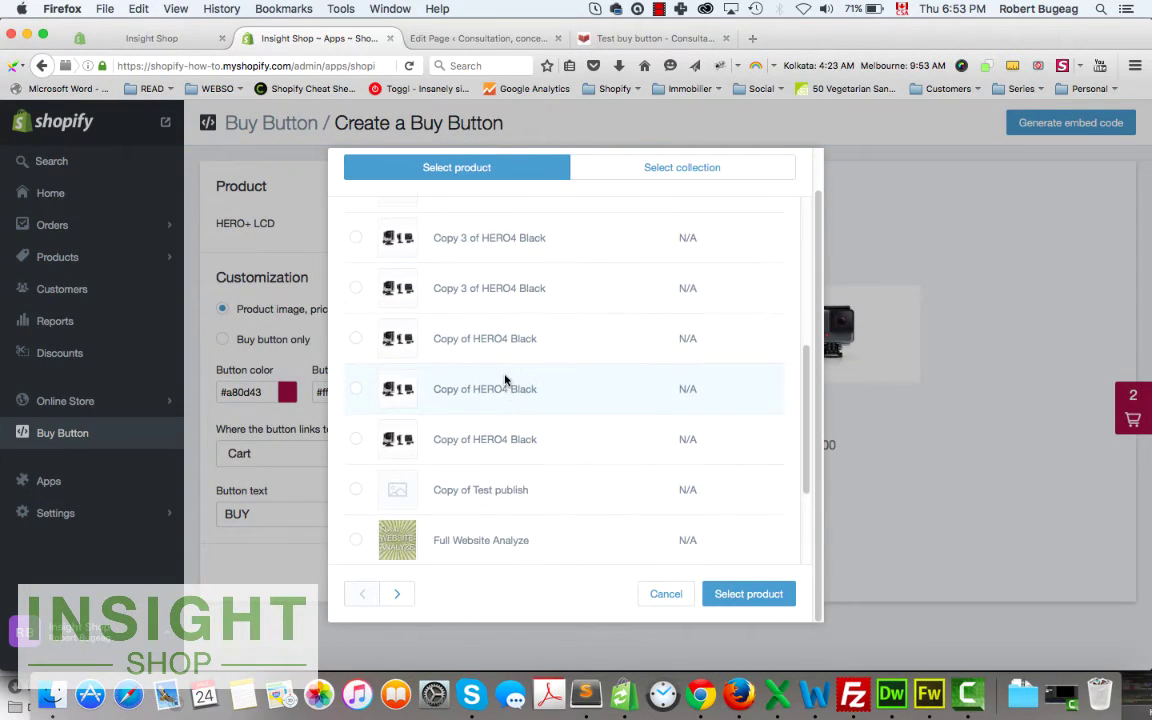
scroll(514, 386, "down", 1)
left_click(495, 382)
left_click(490, 381)
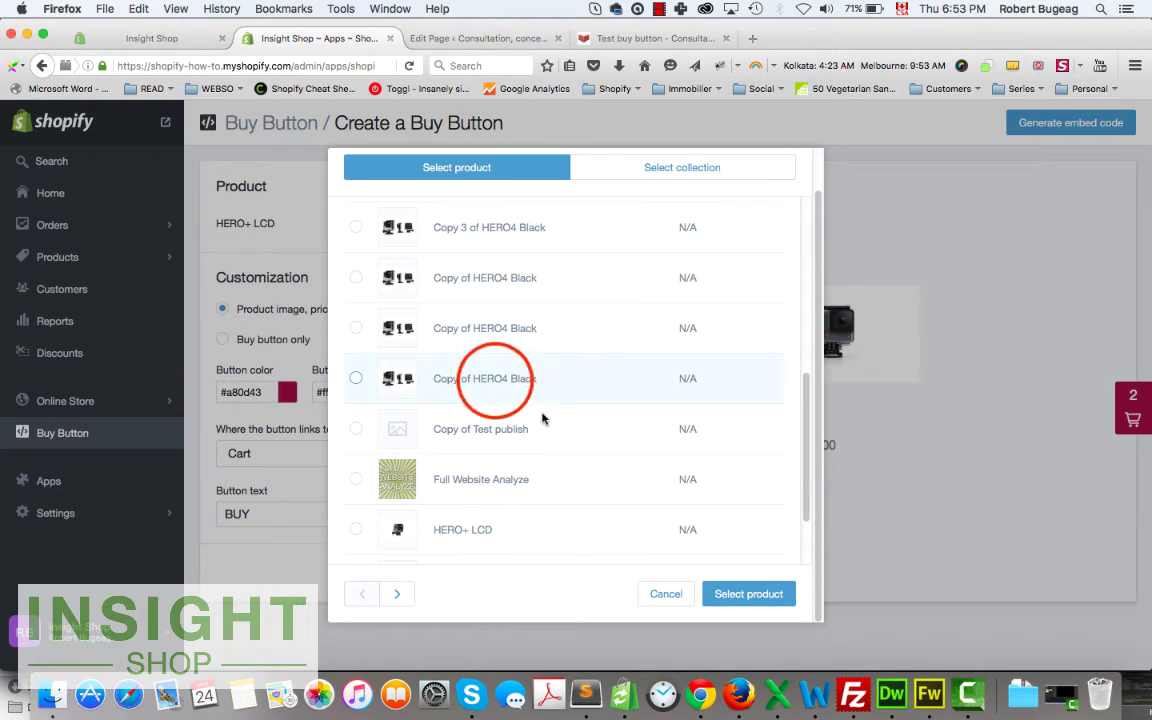
left_click(452, 227)
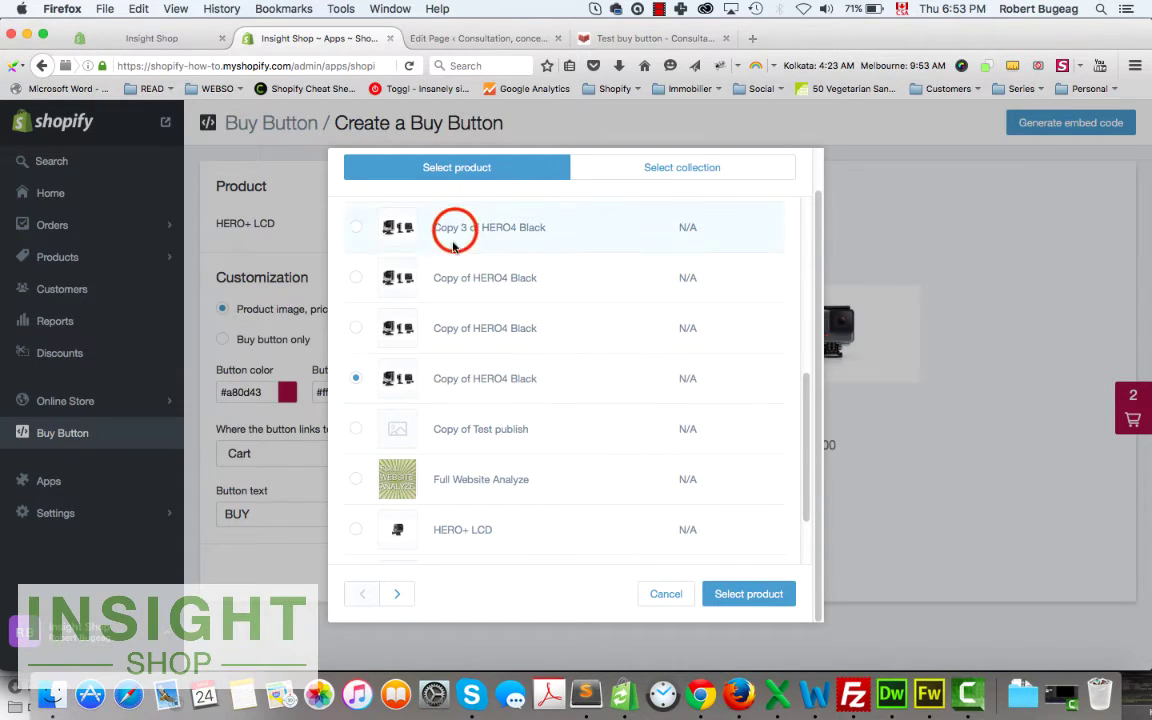
left_click(652, 38)
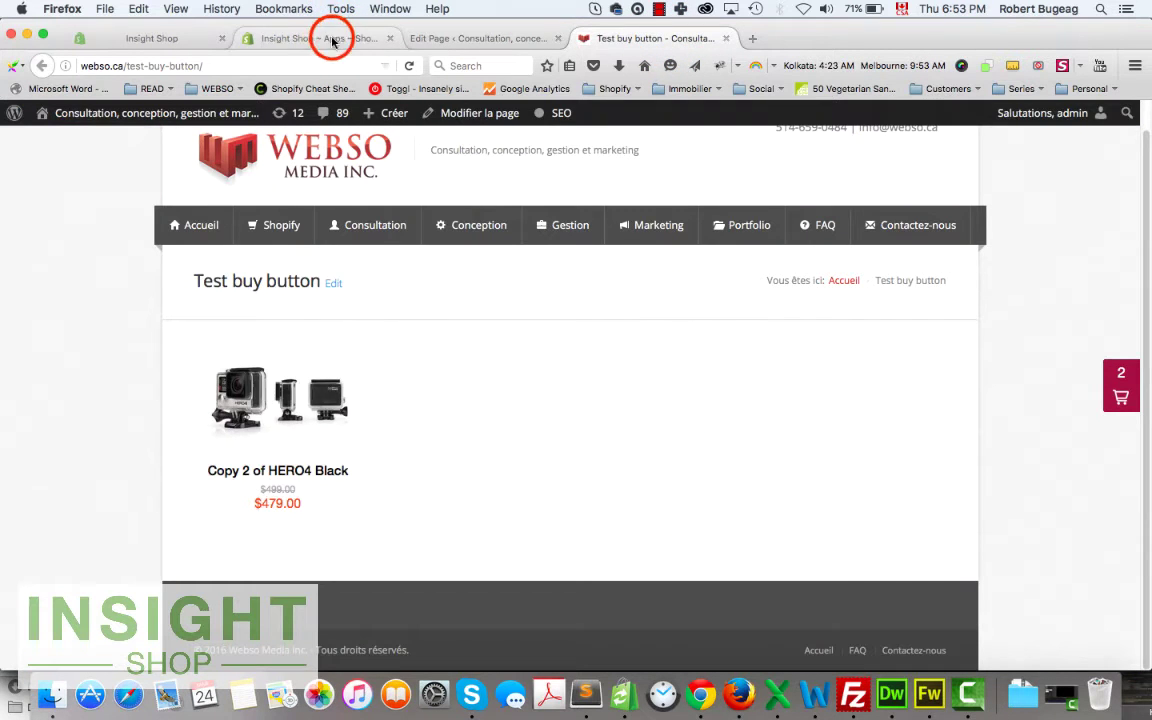
left_click(320, 38)
left_click(748, 594)
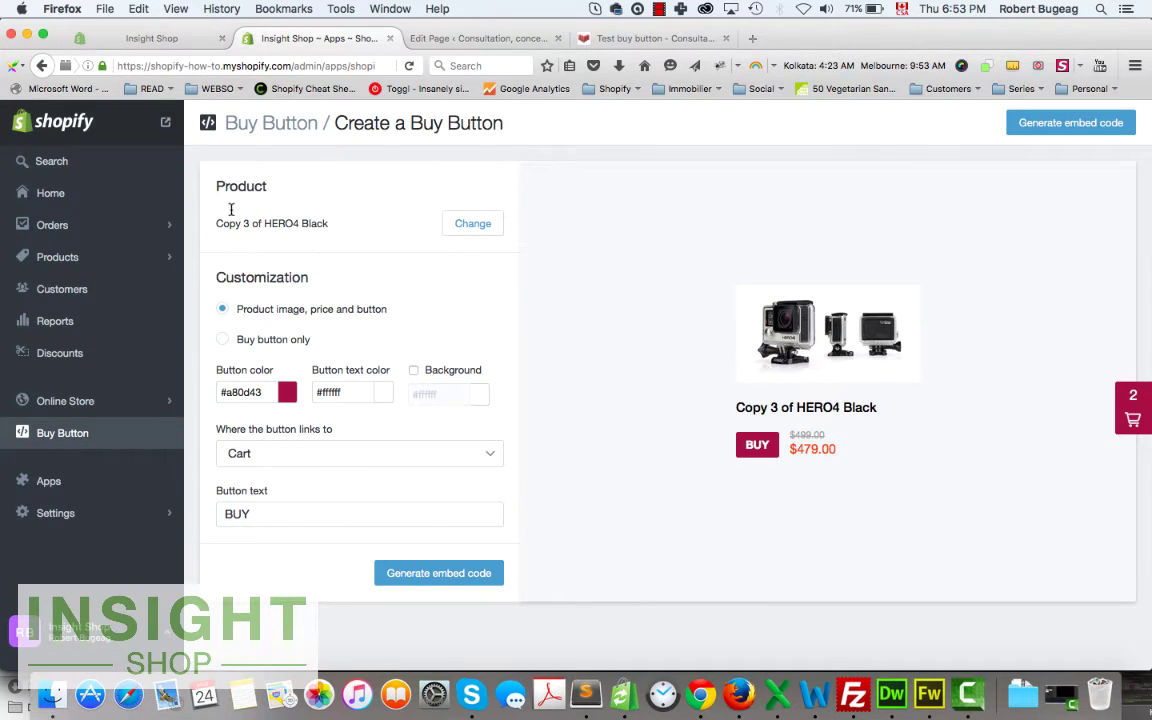
Link the Copy 3 of HERO4 Black button to Checkout, then generate and copy its embed code.
left_click(241, 456)
left_click(250, 477)
left_click(437, 577)
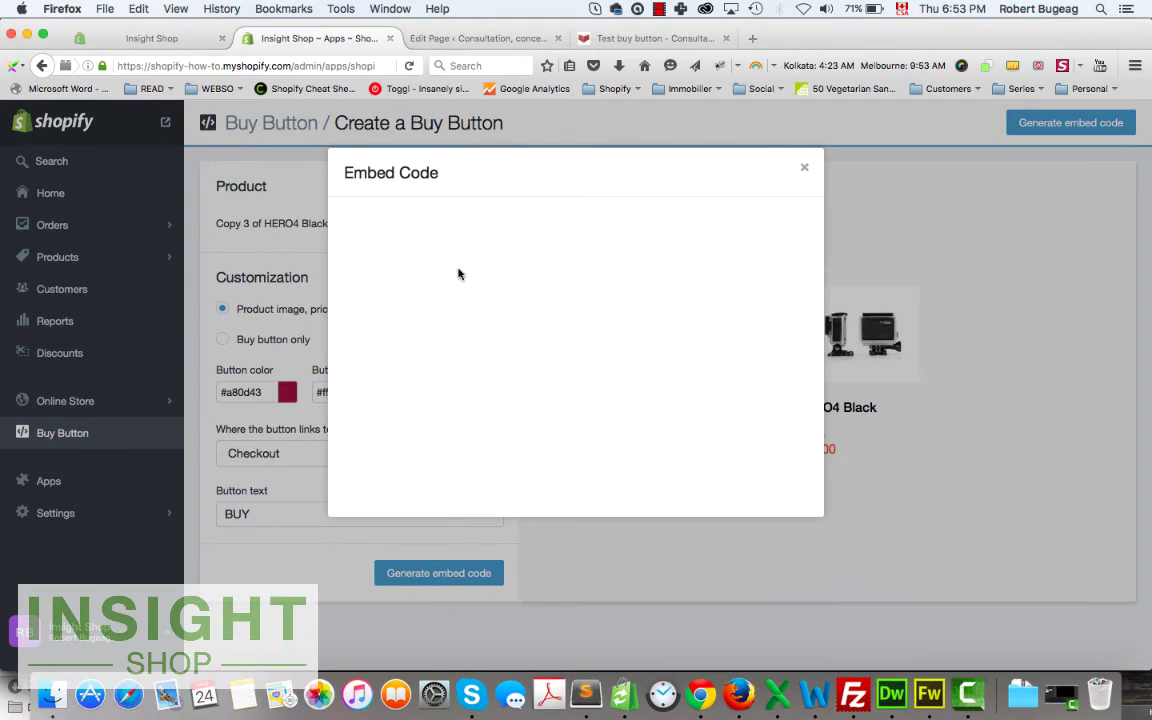
left_click(380, 418)
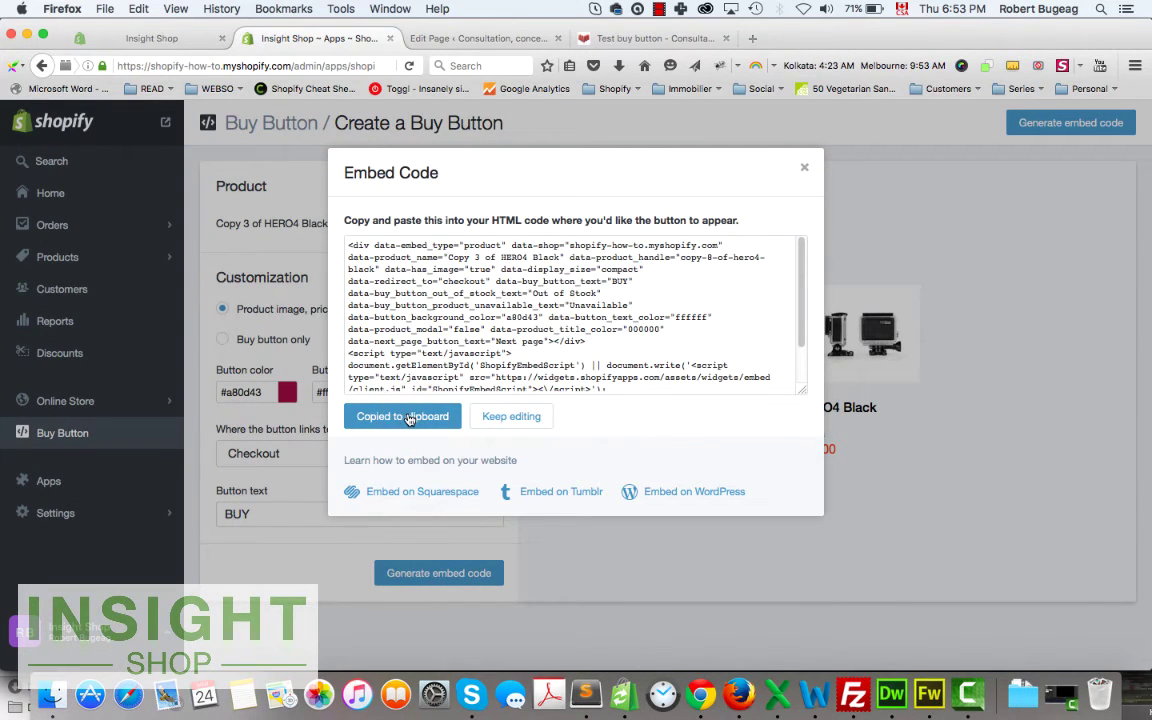
Switch to the WordPress page editor, paste the Copy 3 of HERO4 Black embed code below the HERO+ LCD code, and update the page.
left_click(425, 38)
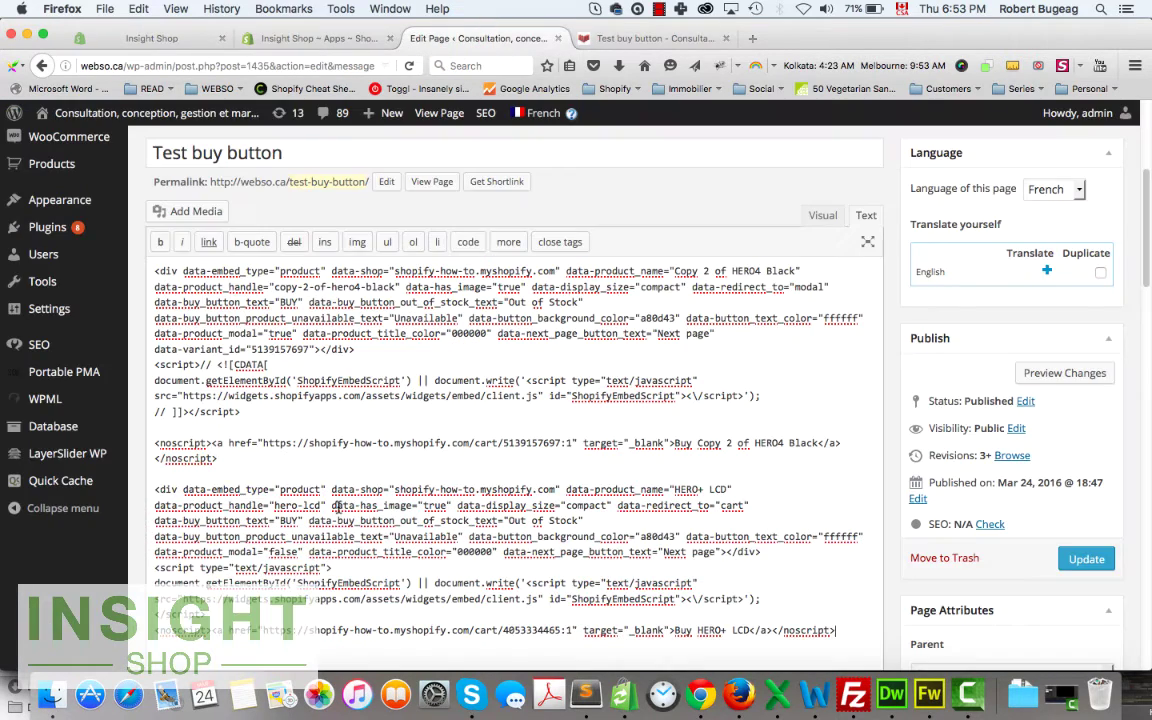
scroll(312, 581, "down", 5)
left_click(193, 483)
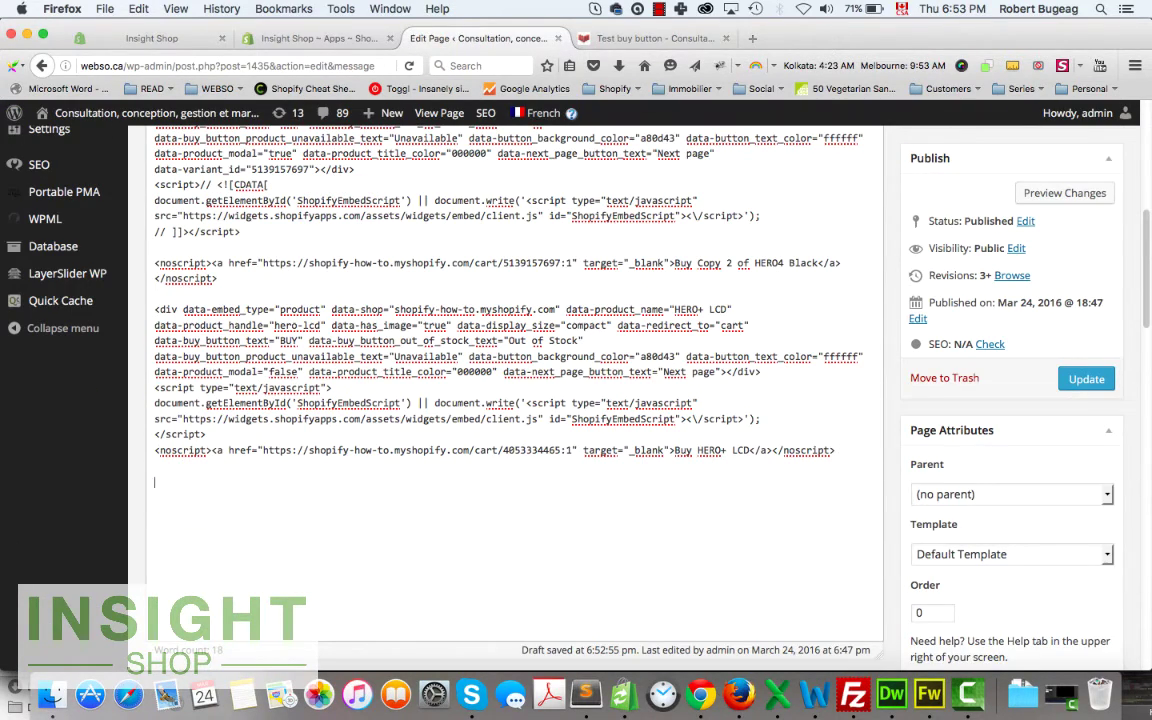
key("ctrl+v")
left_click(1088, 380)
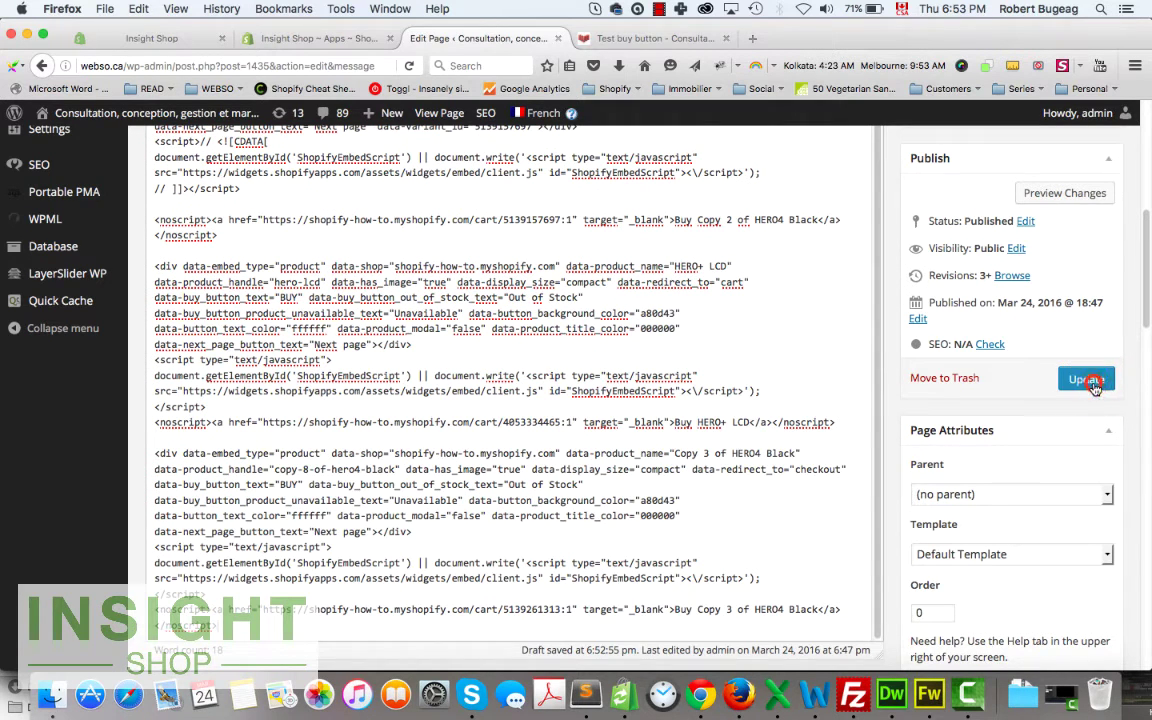
Reload the published Test buy button page and look over the layout of its embedded product buttons.
left_click(586, 40)
left_click(408, 62)
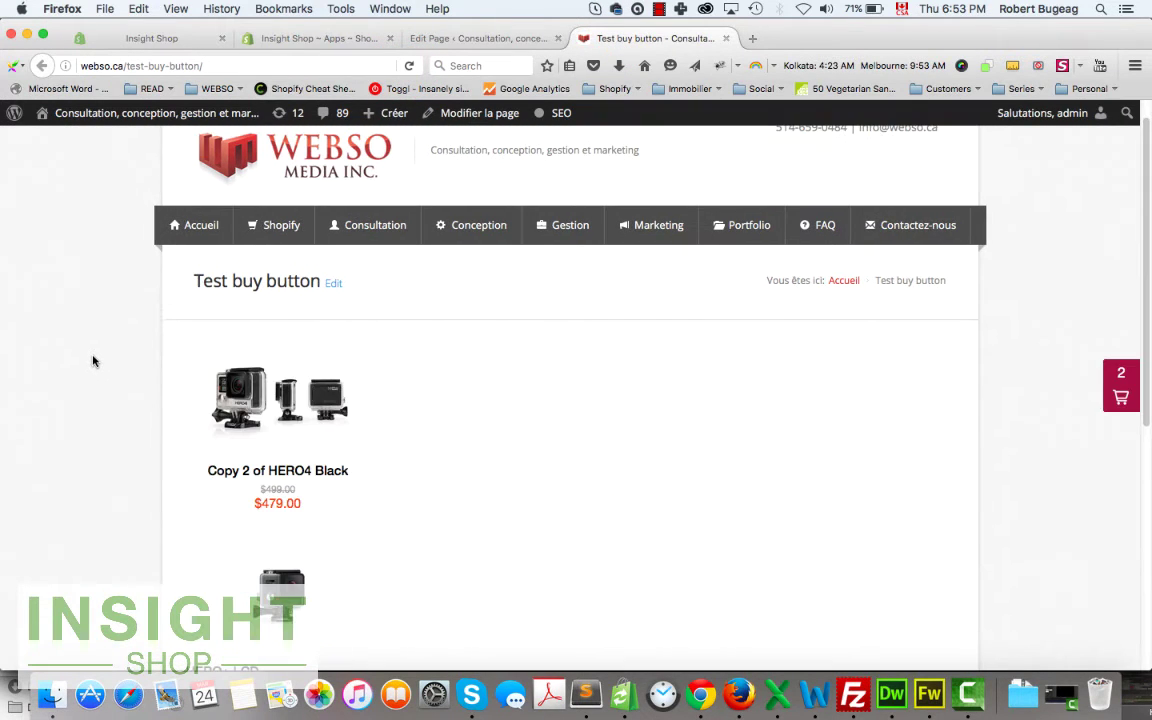
scroll(93, 355, "down", 5)
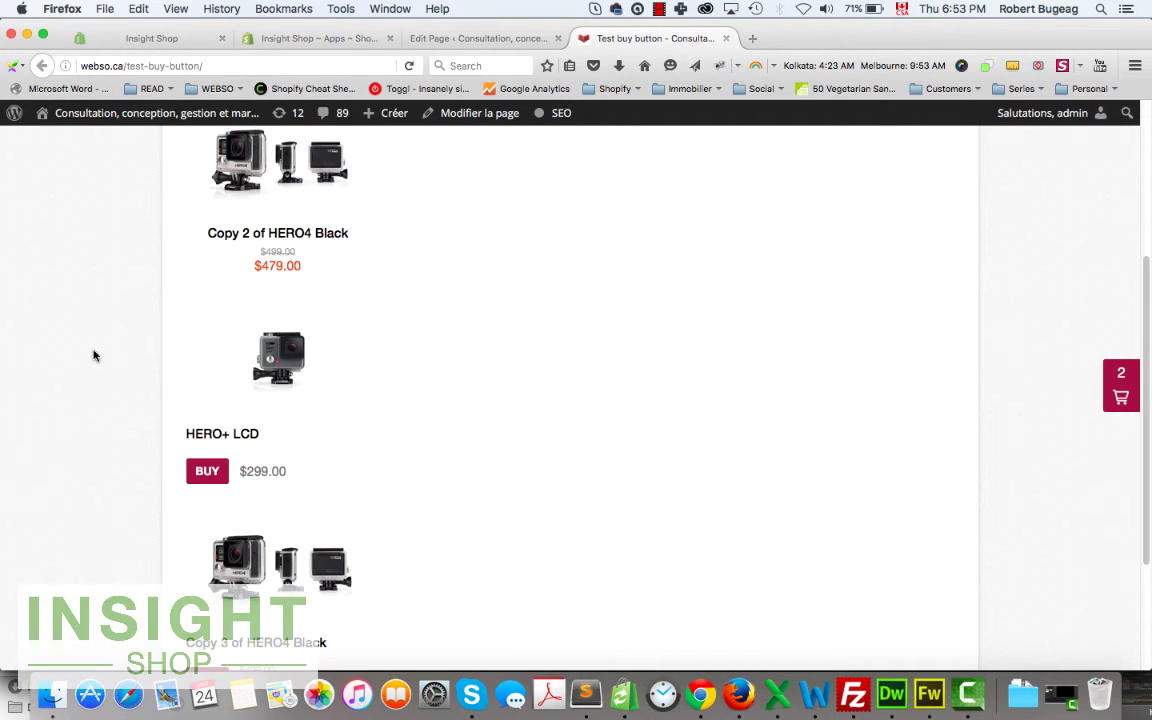
scroll(93, 355, "down", 4)
scroll(93, 355, "up", 12)
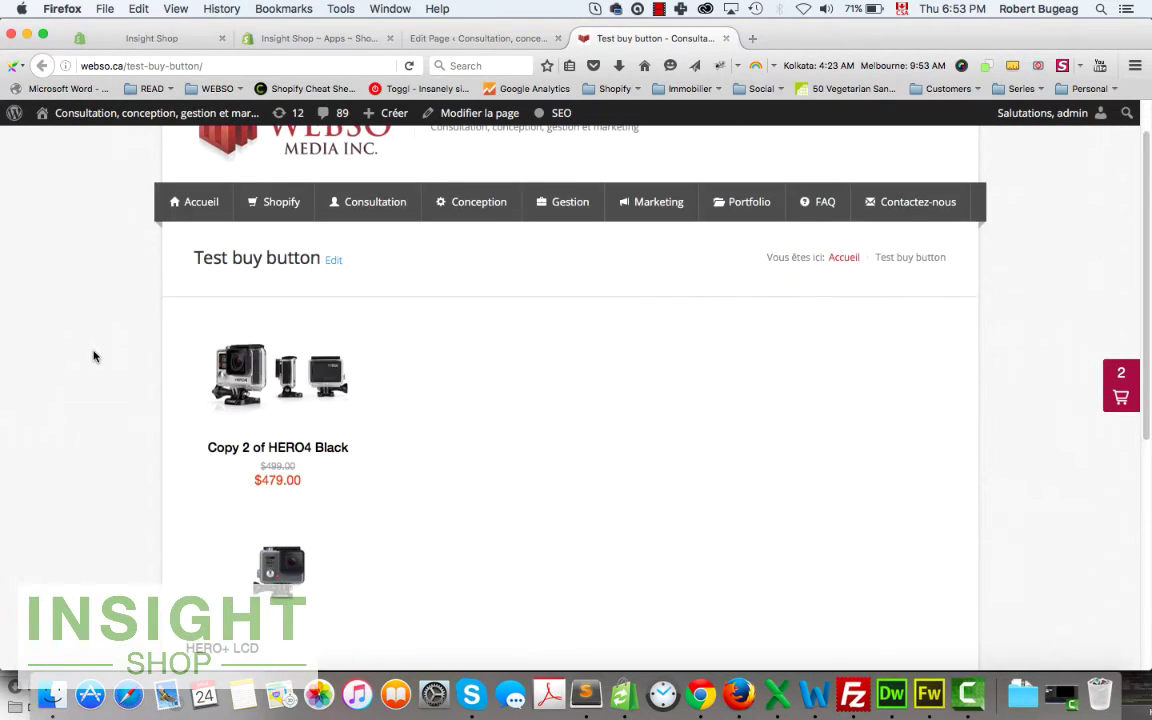
scroll(93, 355, "down", 1)
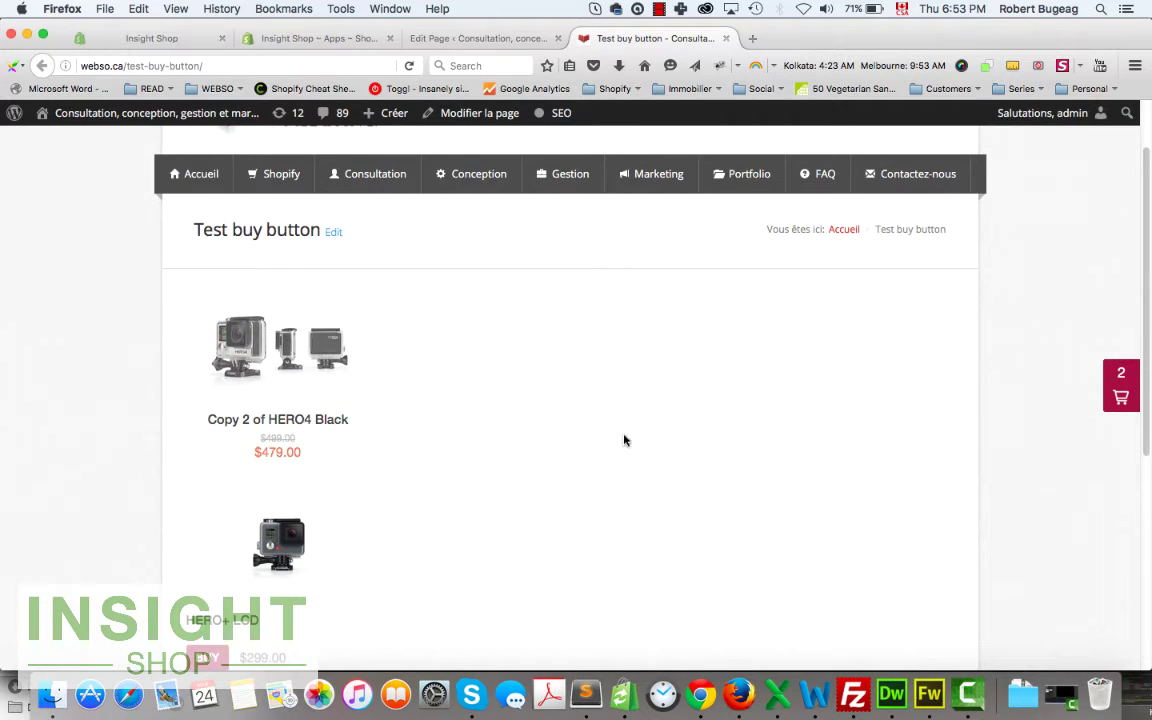
scroll(679, 394, "down", 6)
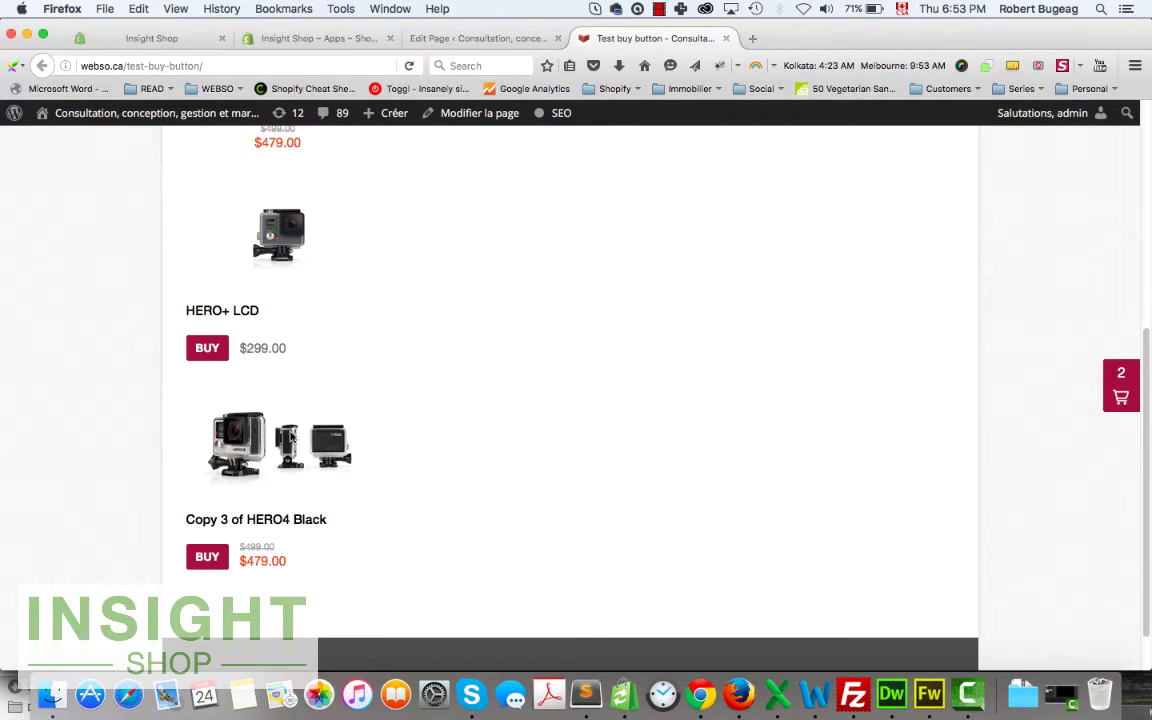
scroll(409, 414, "up", 6)
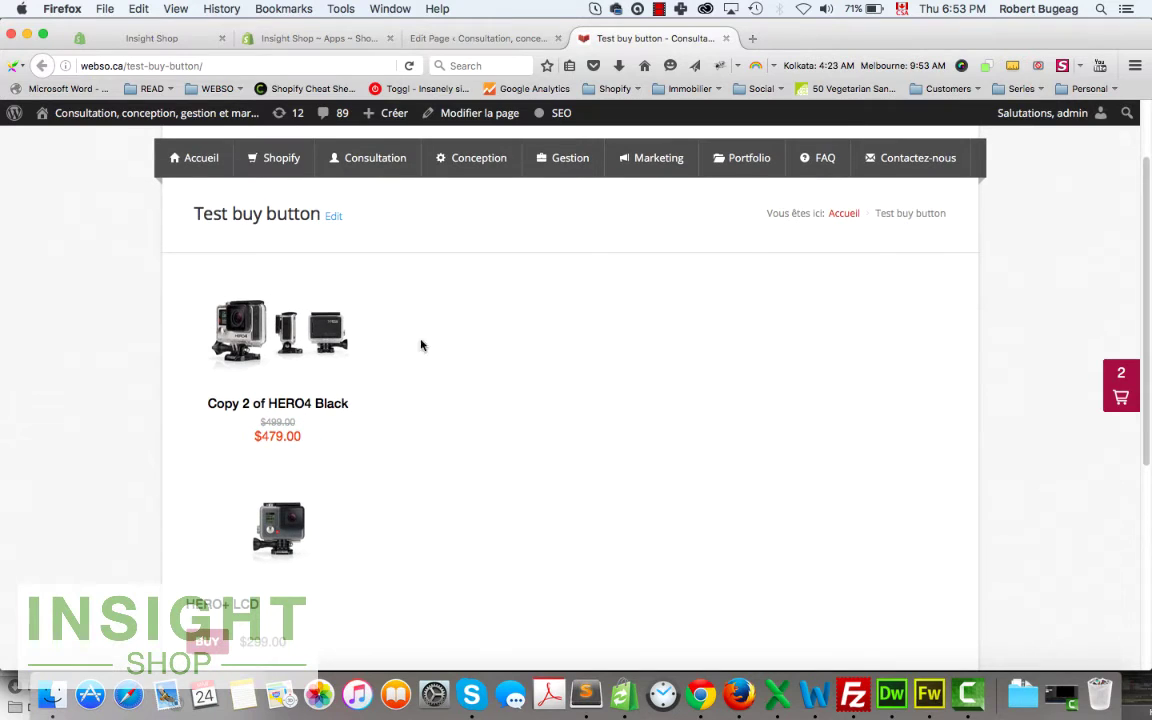
scroll(504, 378, "down", 1)
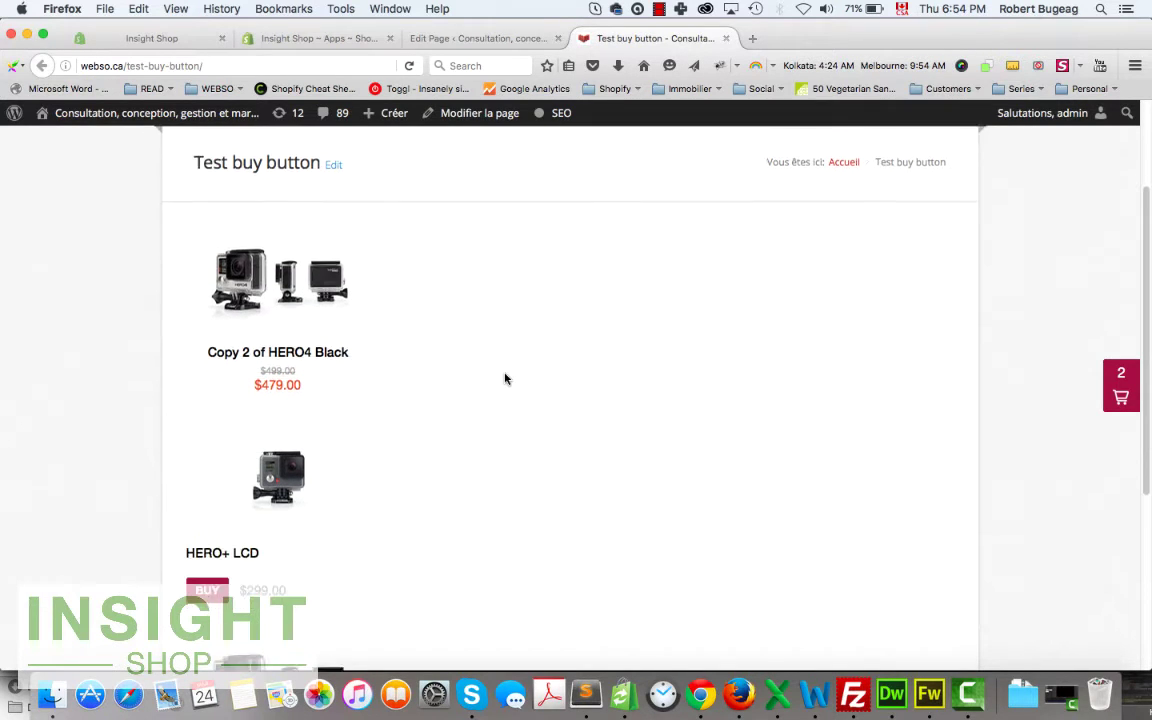
scroll(505, 378, "down", 3)
scroll(505, 376, "down", 2)
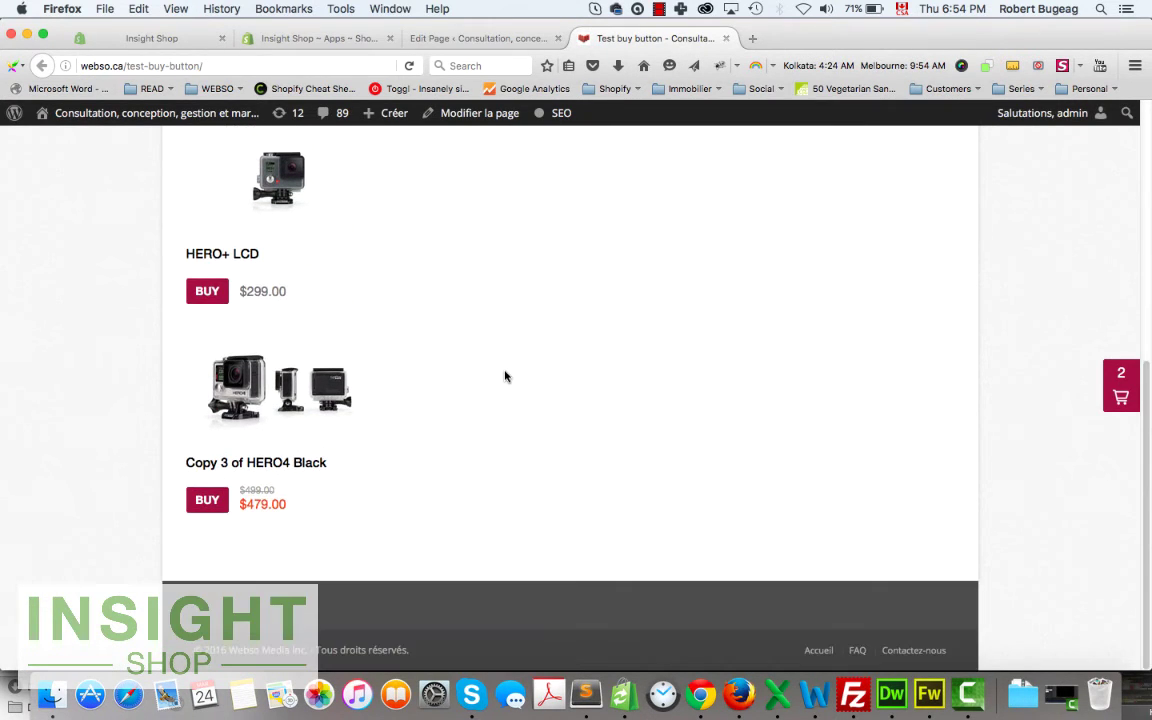
scroll(508, 371, "up", 3)
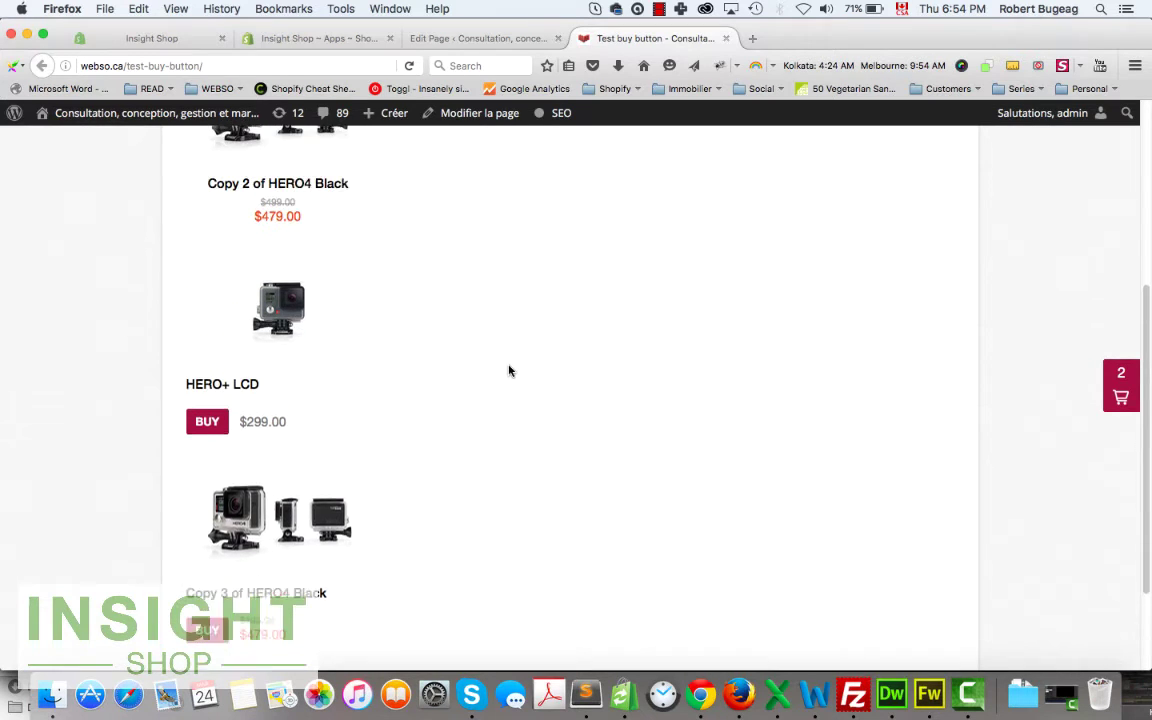
scroll(508, 371, "up", 1)
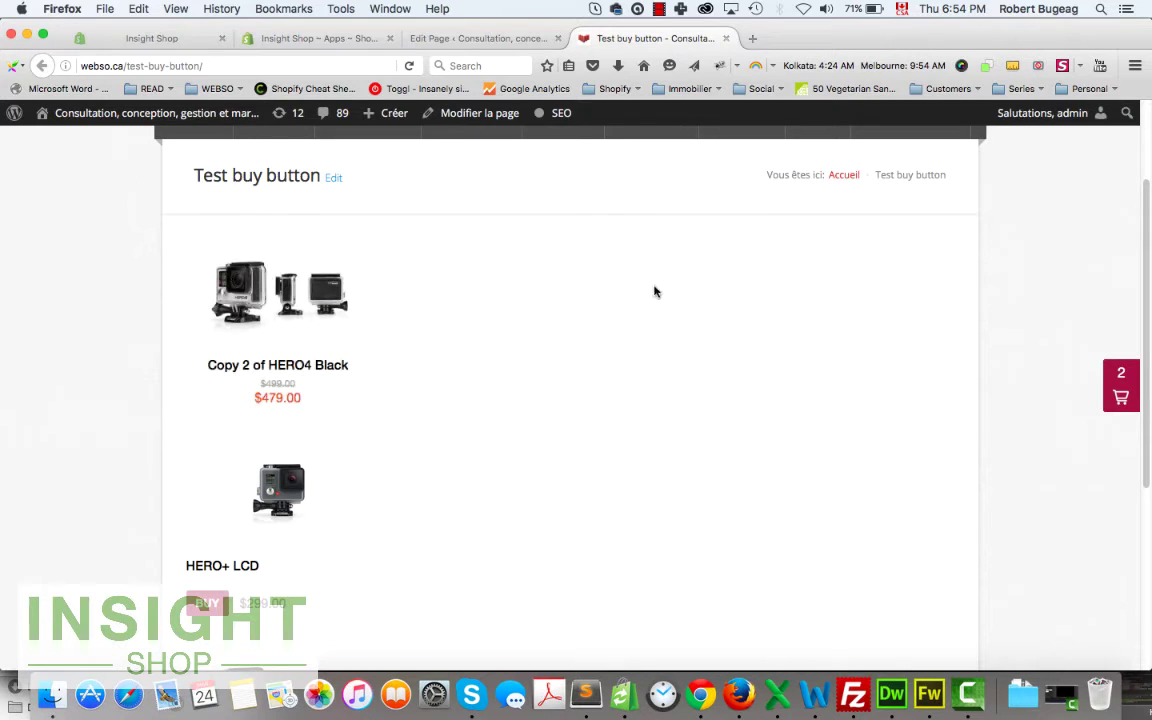
scroll(560, 267, "up", 2)
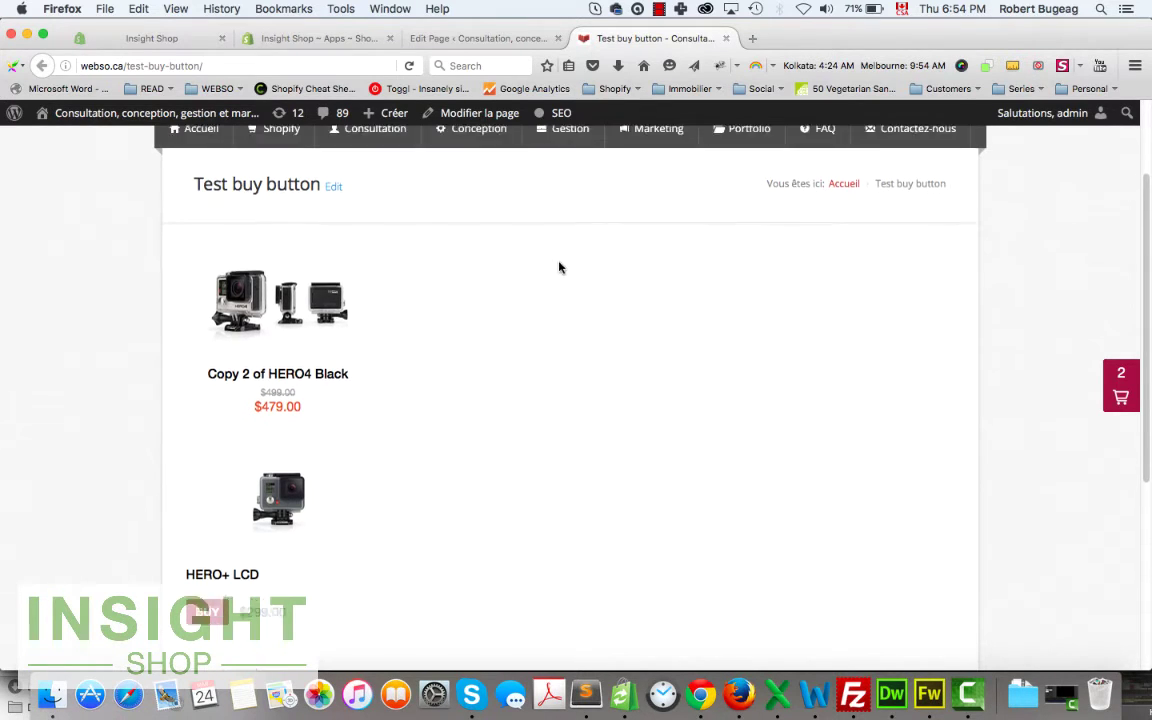
scroll(512, 368, "down", 2)
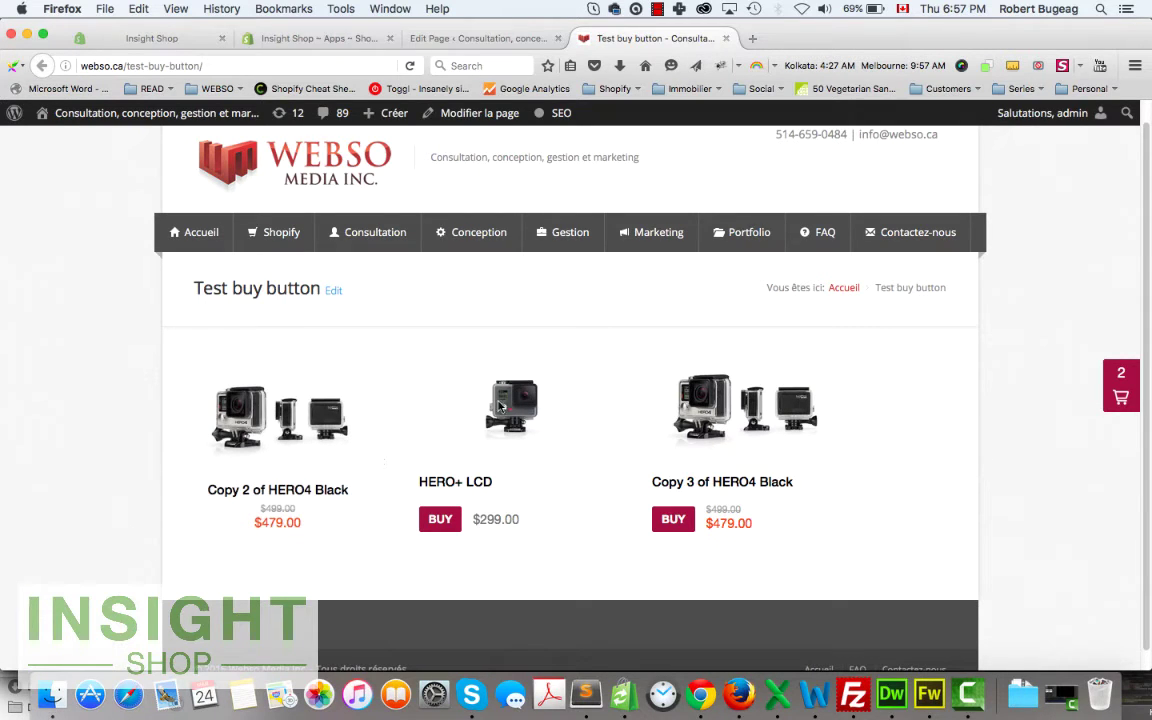
Switch to the page editor and examine the div wrappers styled "width:30%; display:inline-block;" around the buy button embed codes.
left_click(433, 40)
scroll(590, 540, "down", 3)
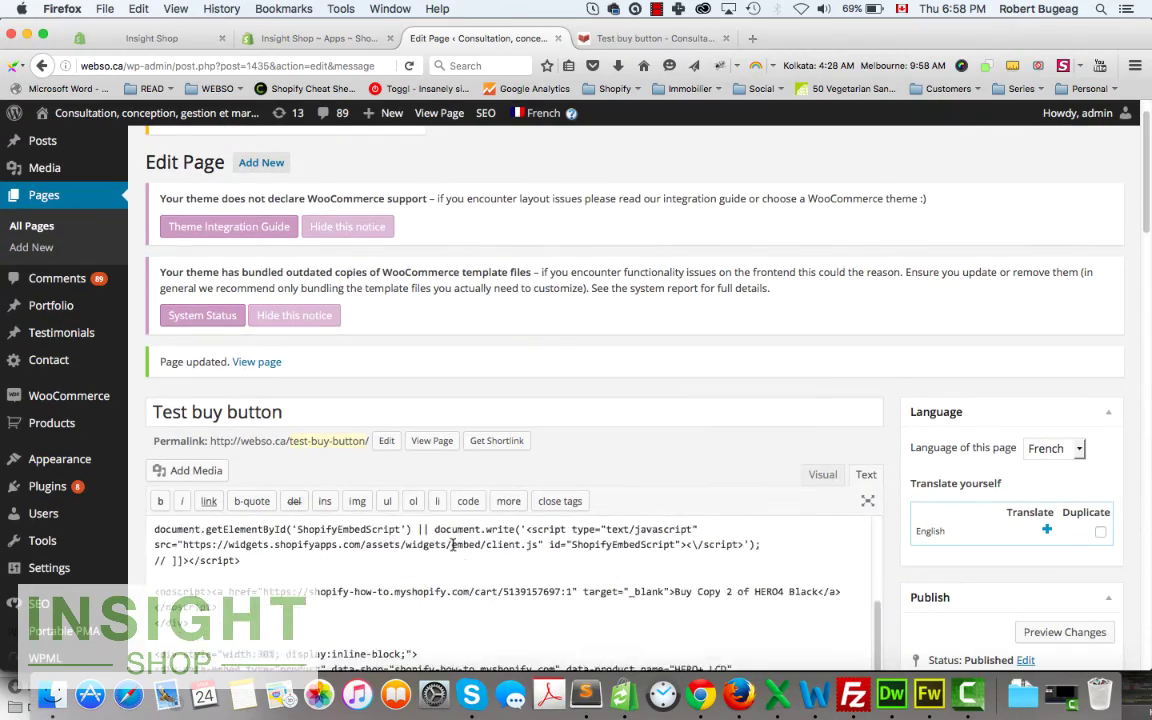
scroll(460, 545, "up", 3)
scroll(1031, 290, "down", 5)
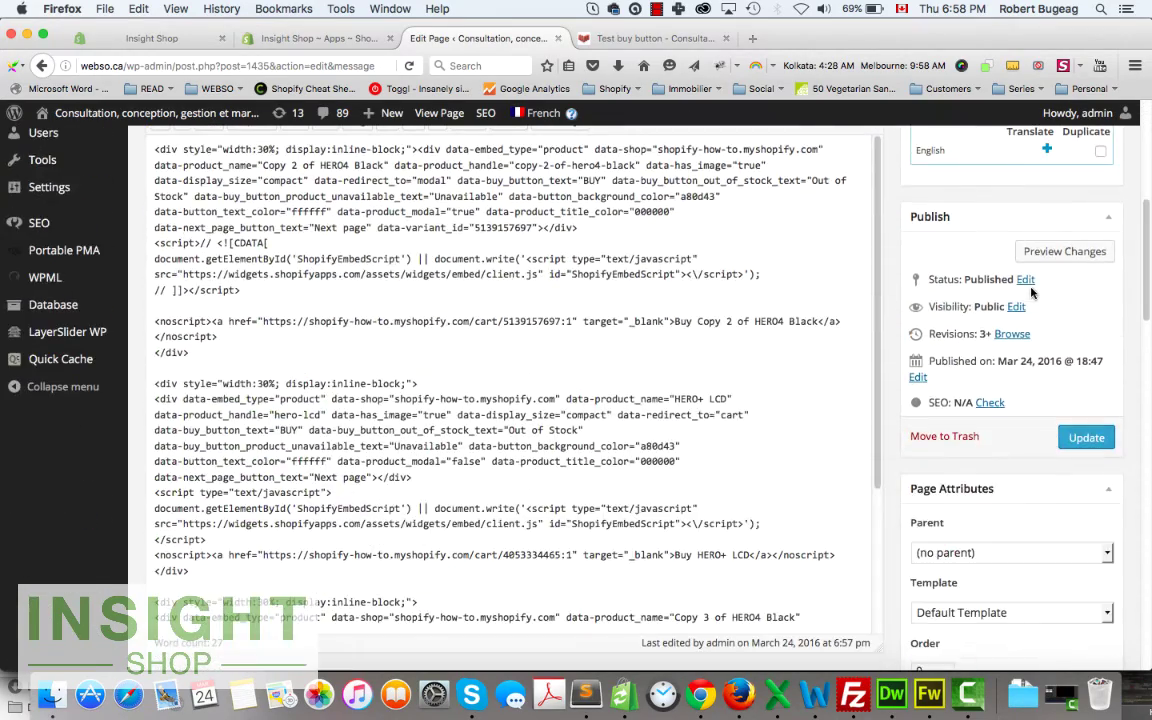
scroll(1031, 290, "up", 3)
scroll(1032, 291, "down", 1)
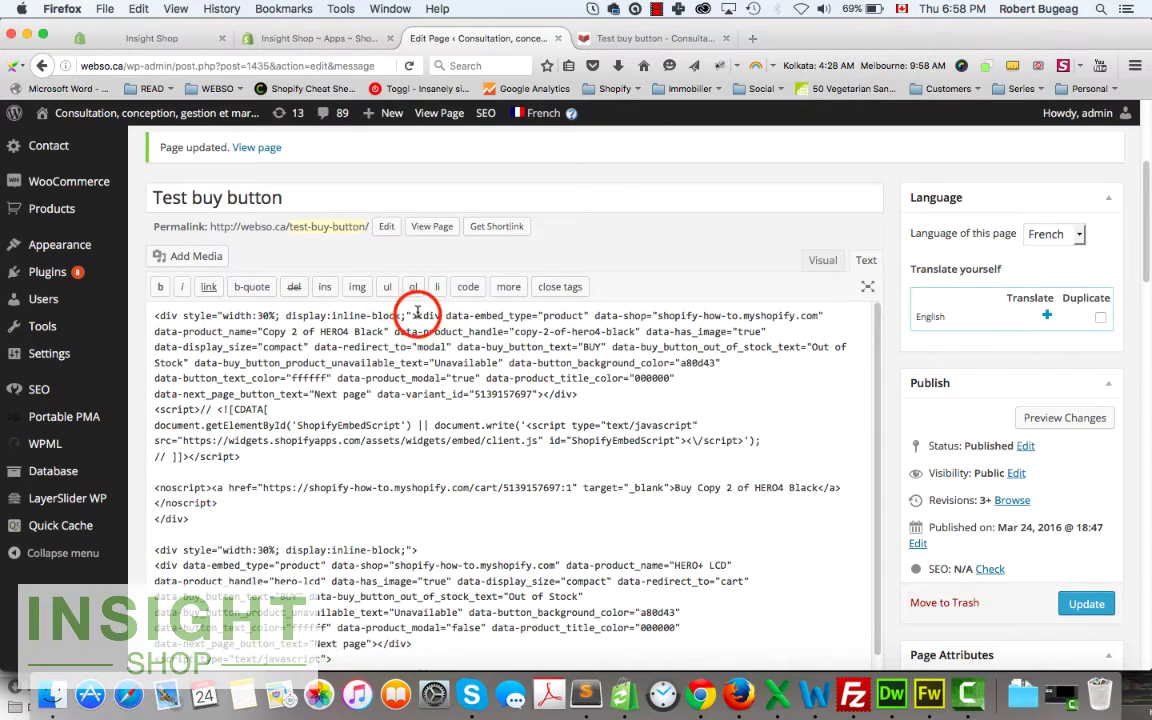
left_click_drag(415, 315, 220, 503)
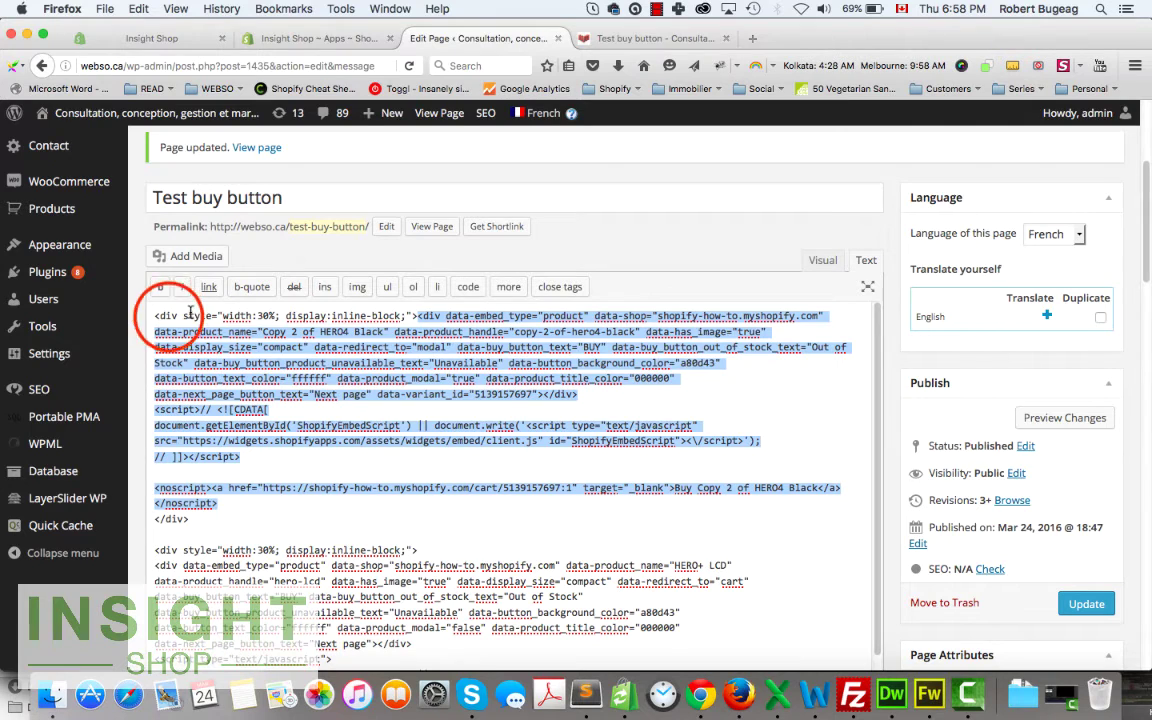
left_click(186, 330)
left_click_drag(183, 316, 249, 315)
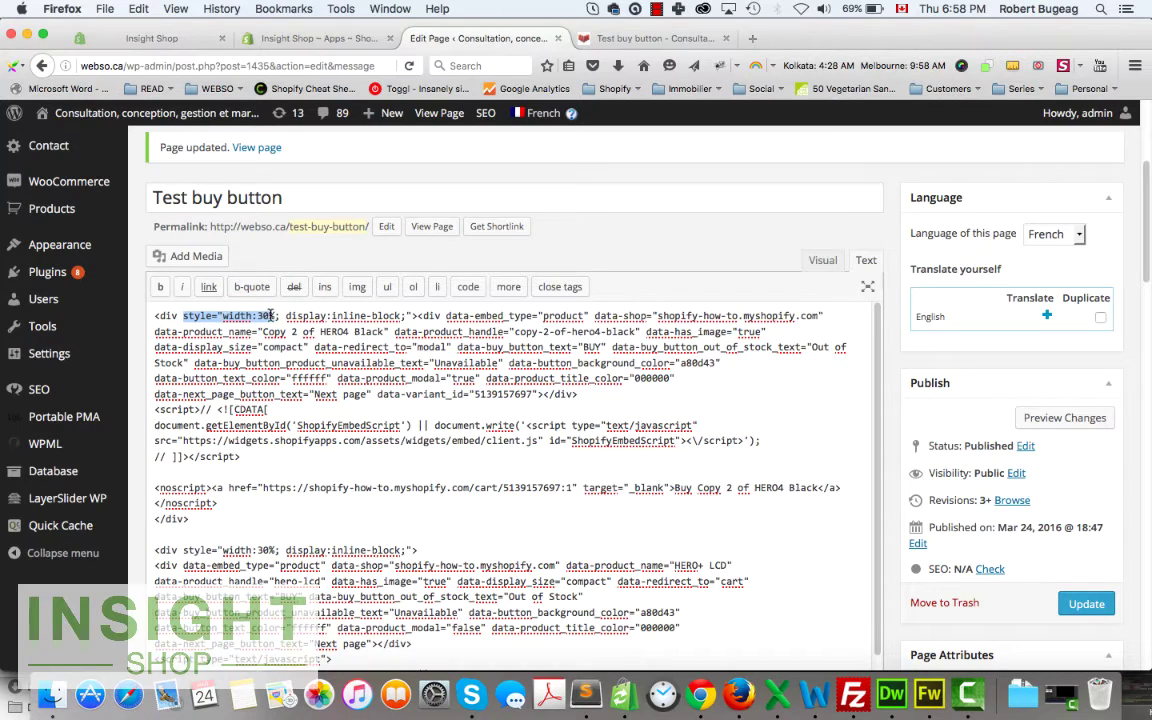
left_click_drag(270, 316, 411, 318)
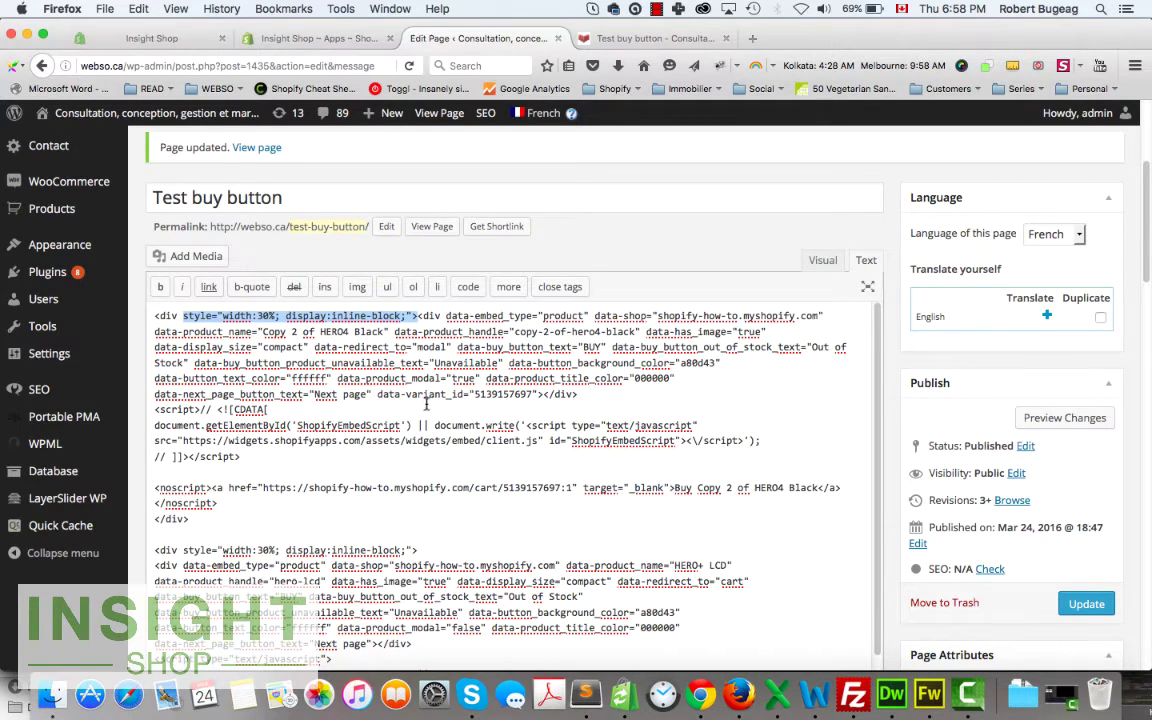
scroll(319, 491, "down", 3)
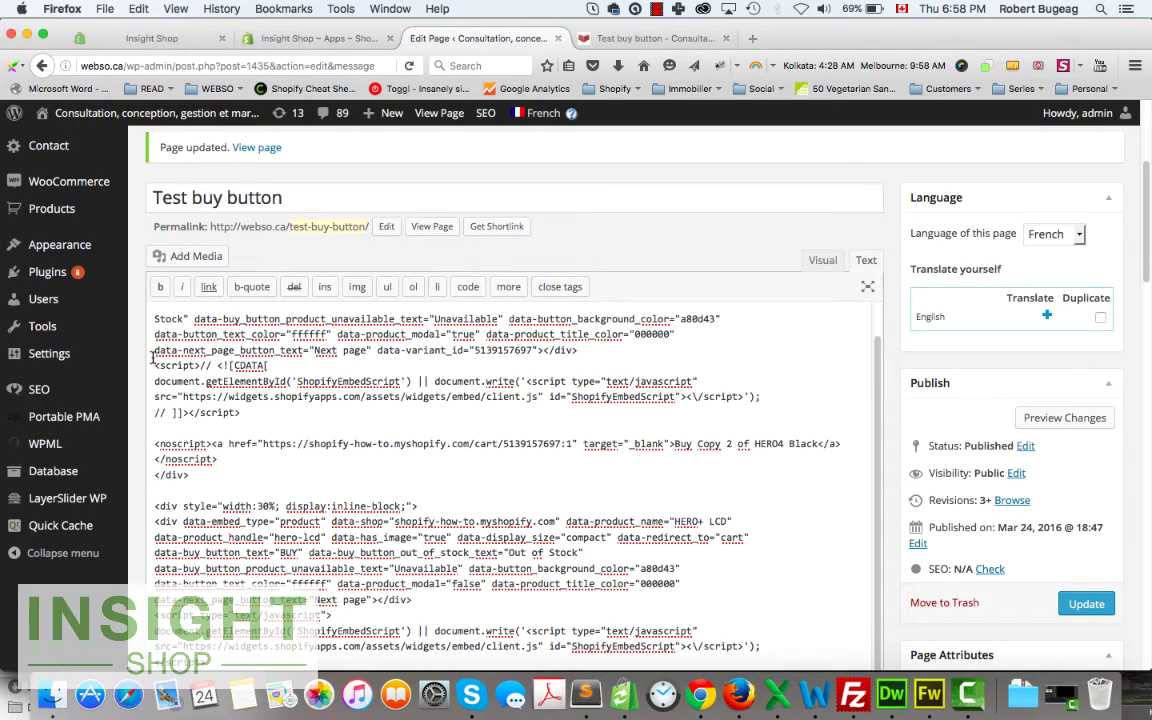
scroll(134, 373, "up", 1)
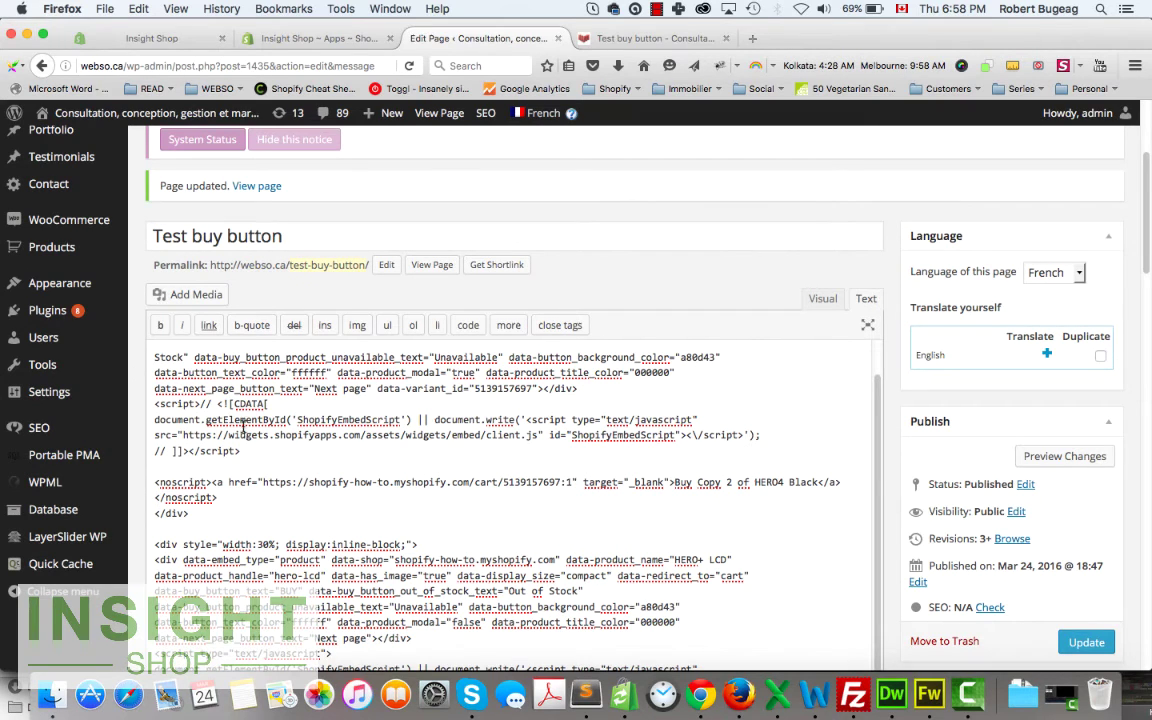
scroll(276, 434, "up", 1)
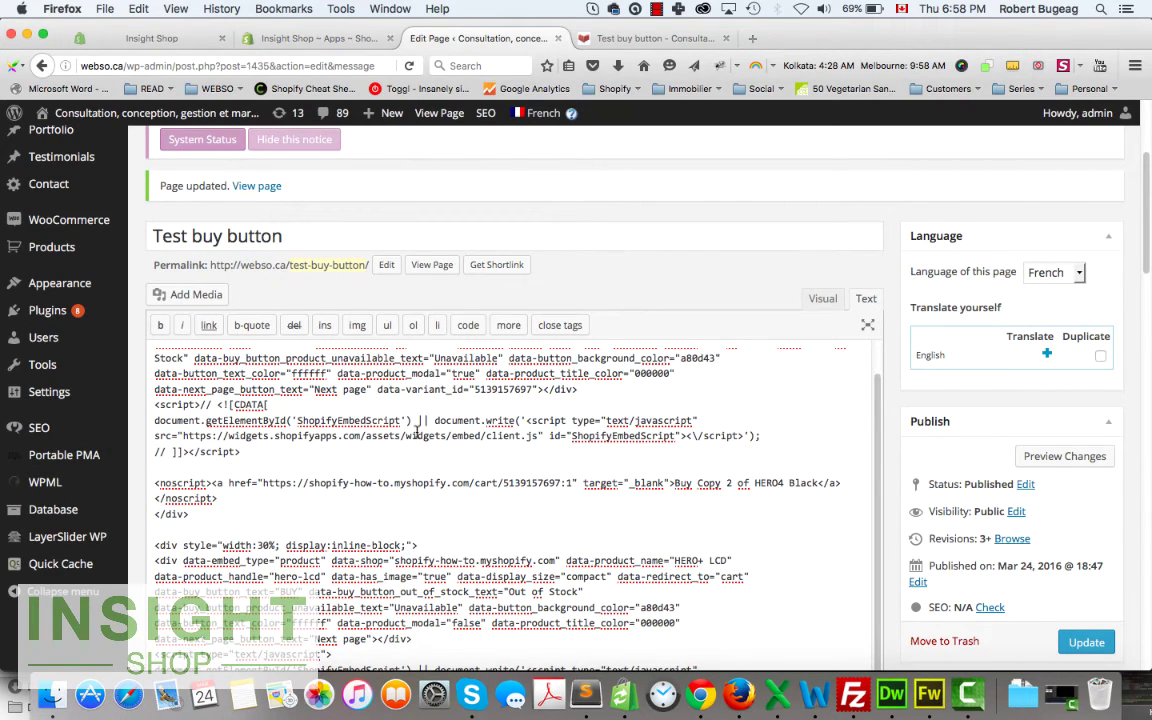
scroll(402, 401, "up", 3)
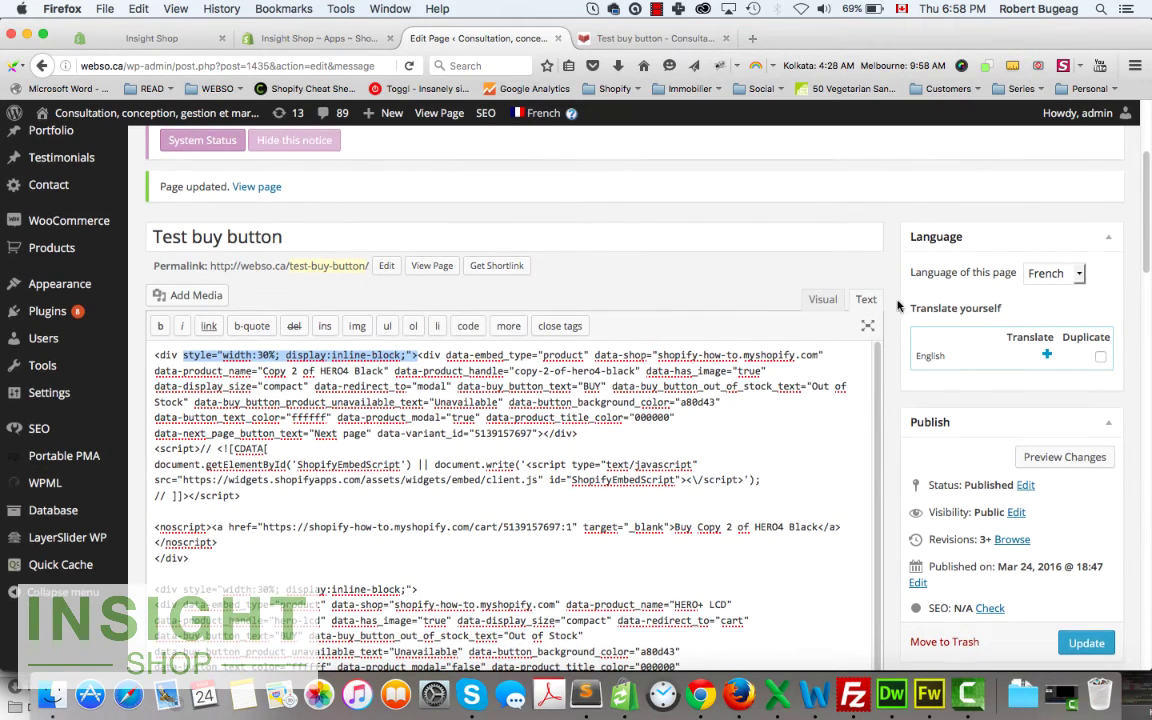
scroll(898, 297, "down", 5)
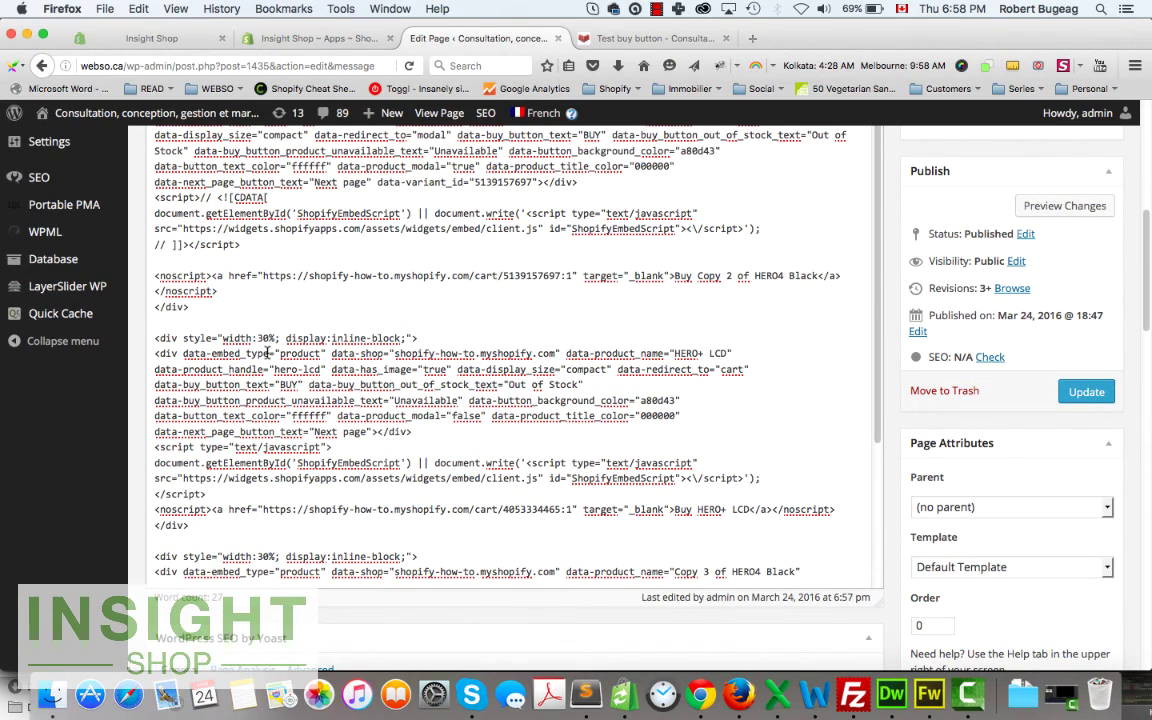
Return to the published page, open the Copy 2 of HERO4 Black product modal, check its variants, and add the Black one to the cart.
left_click(638, 37)
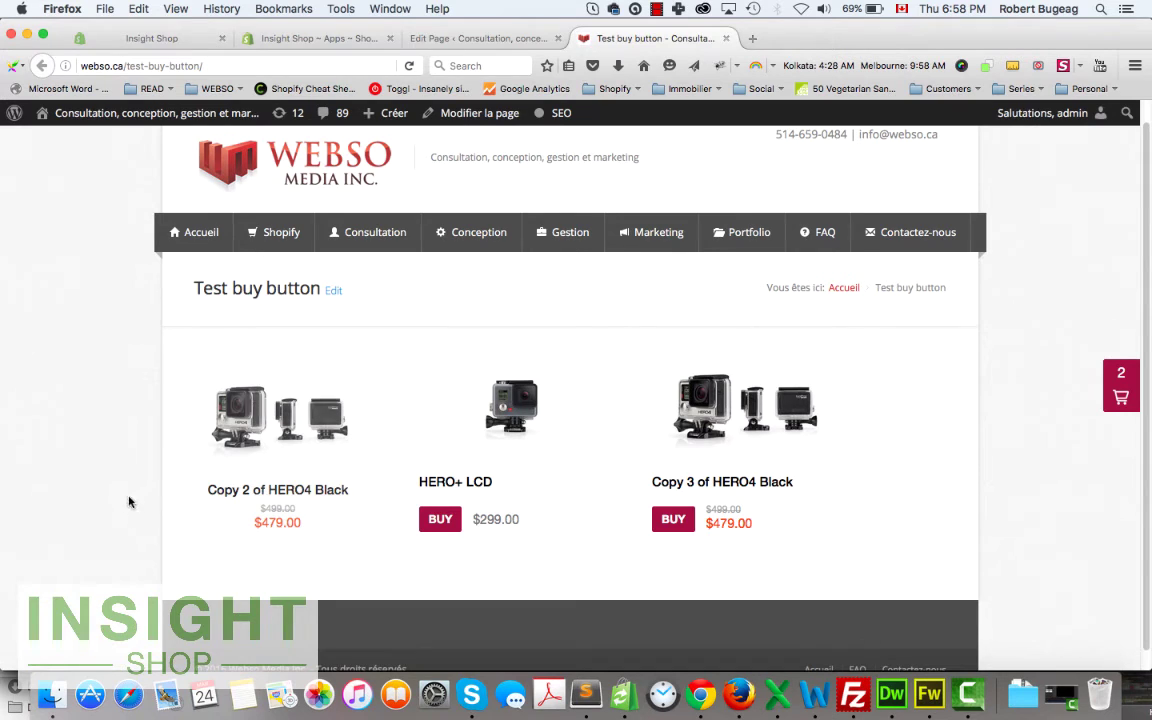
scroll(140, 480, "down", 1)
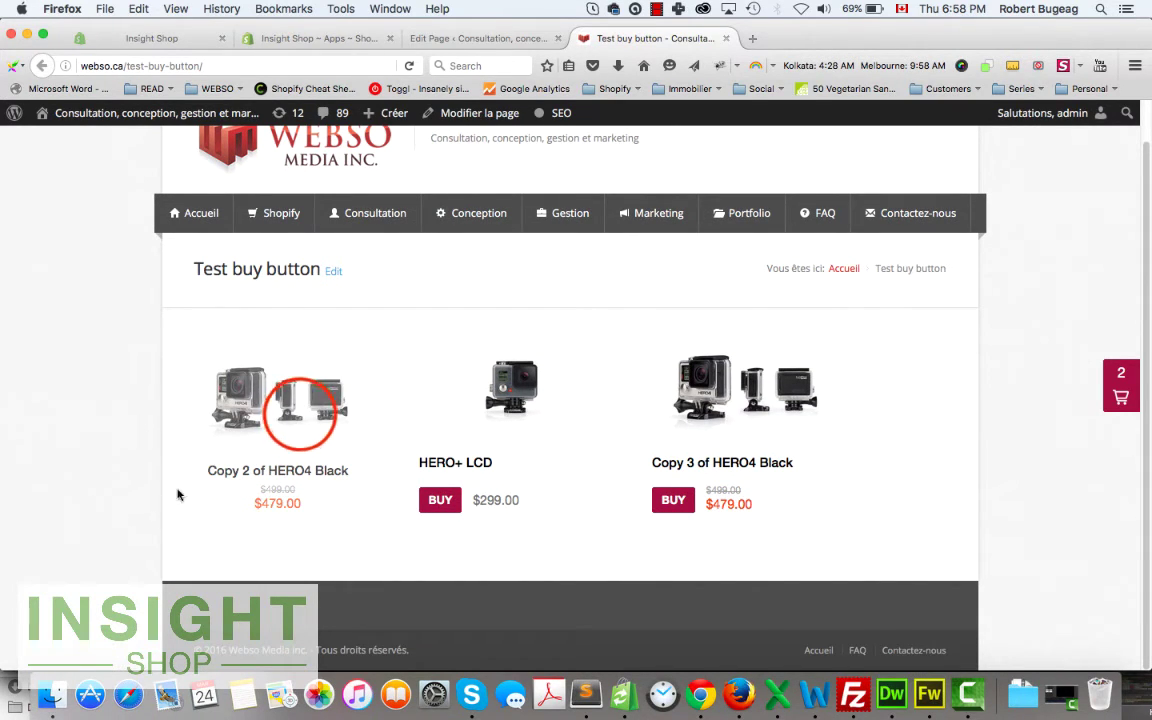
left_click(269, 371)
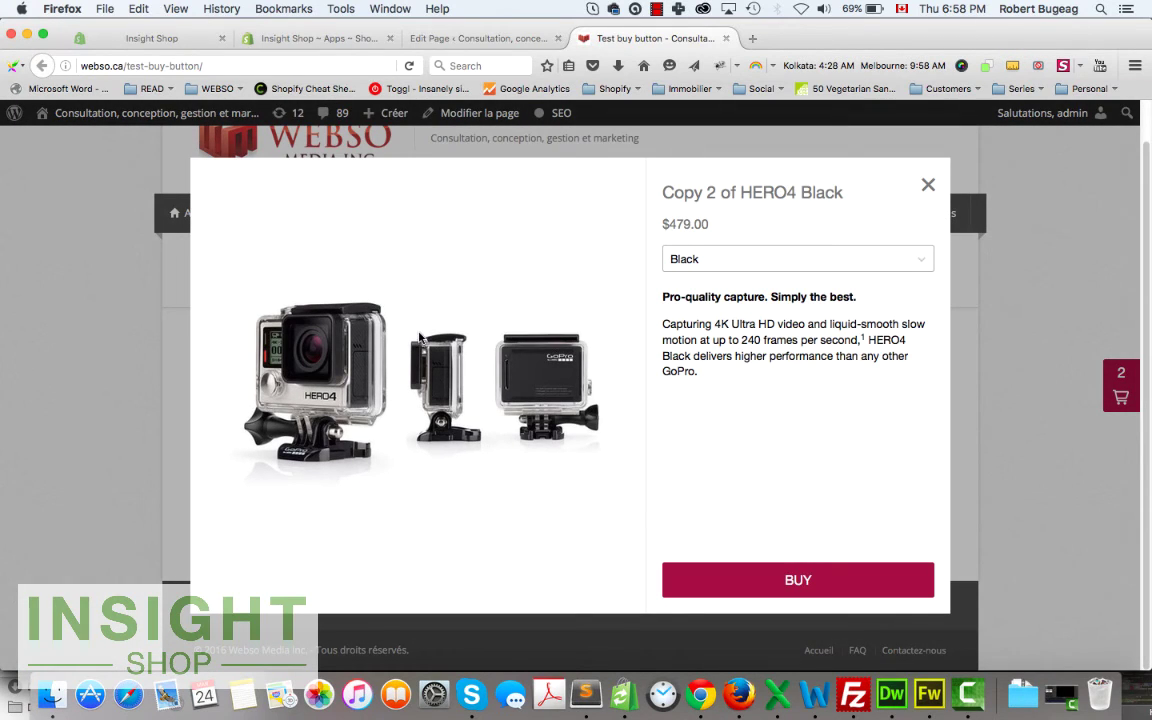
left_click(715, 259)
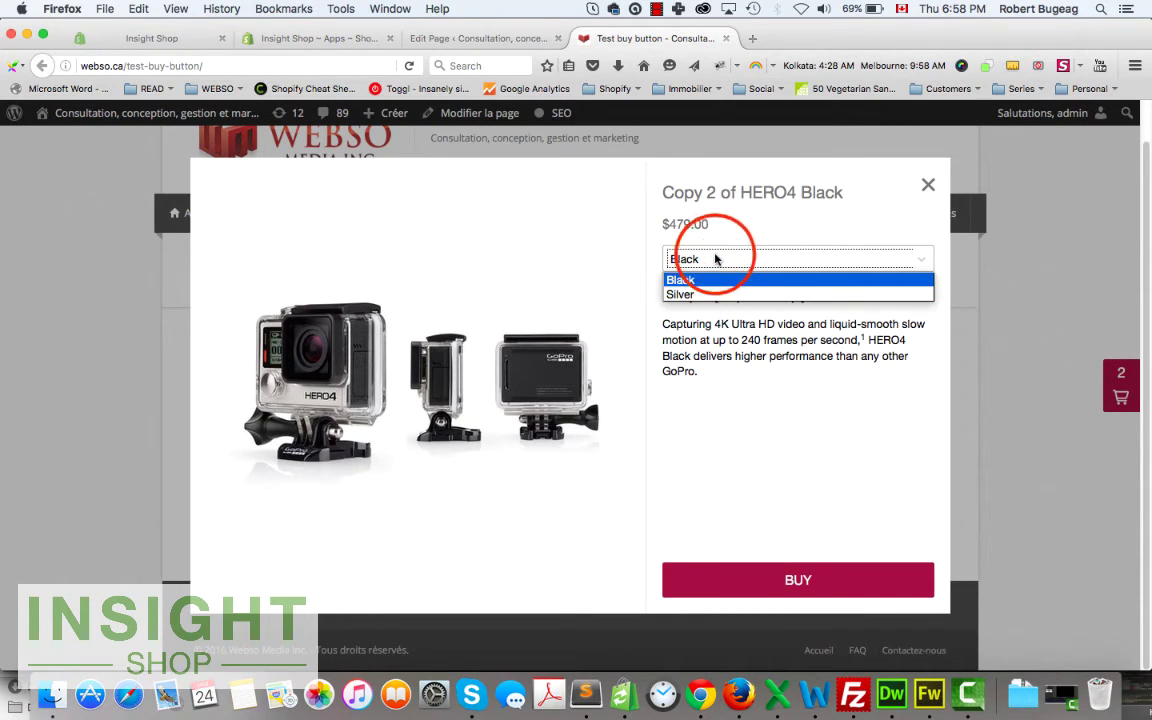
left_click(745, 232)
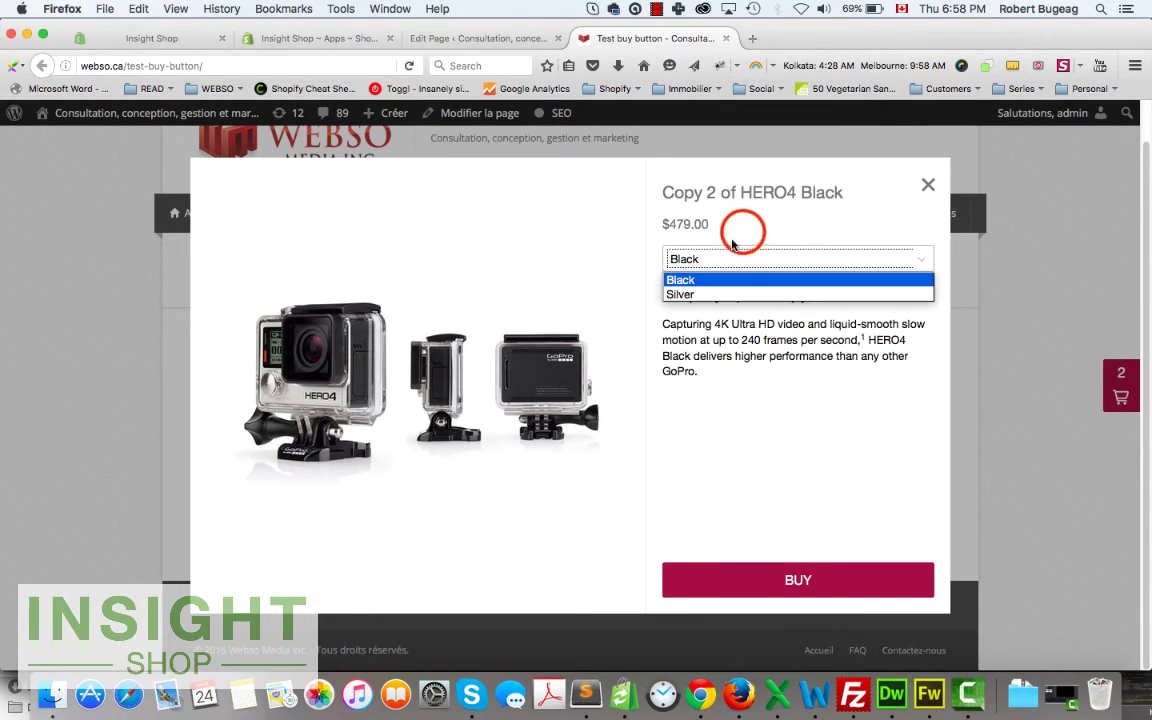
left_click(797, 578)
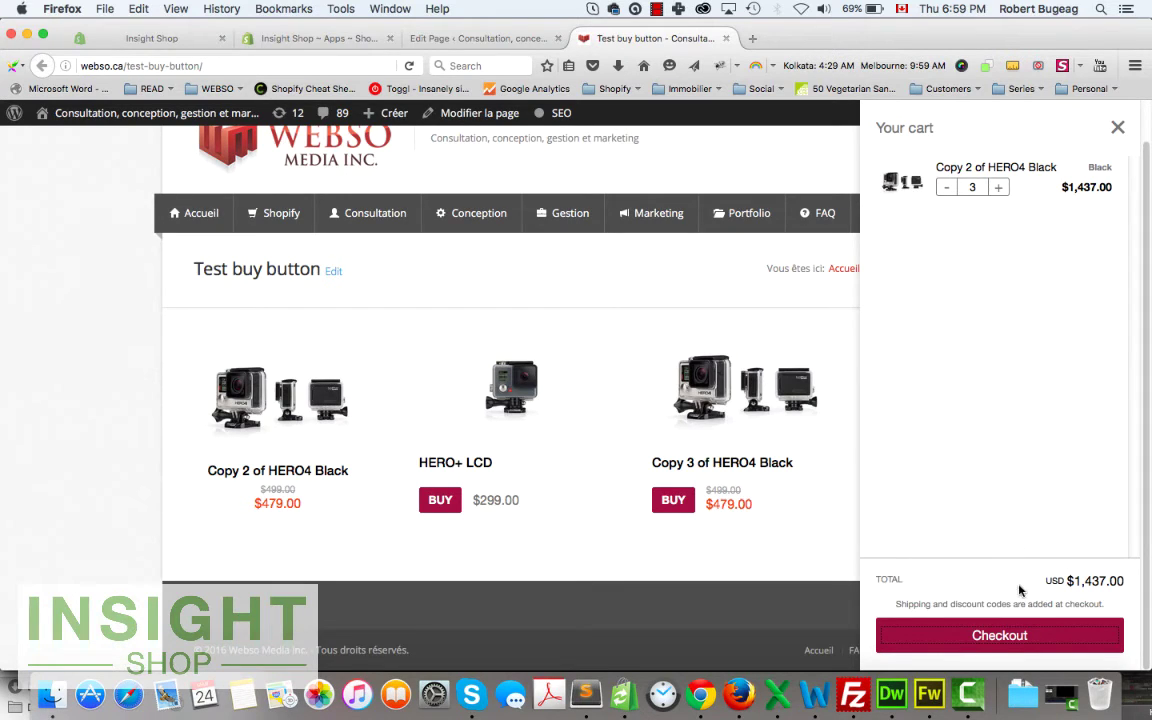
Open the checkout from the cart, close its tab, and reduce the Copy 2 of HERO4 Black quantity to 1.
left_click(1008, 637)
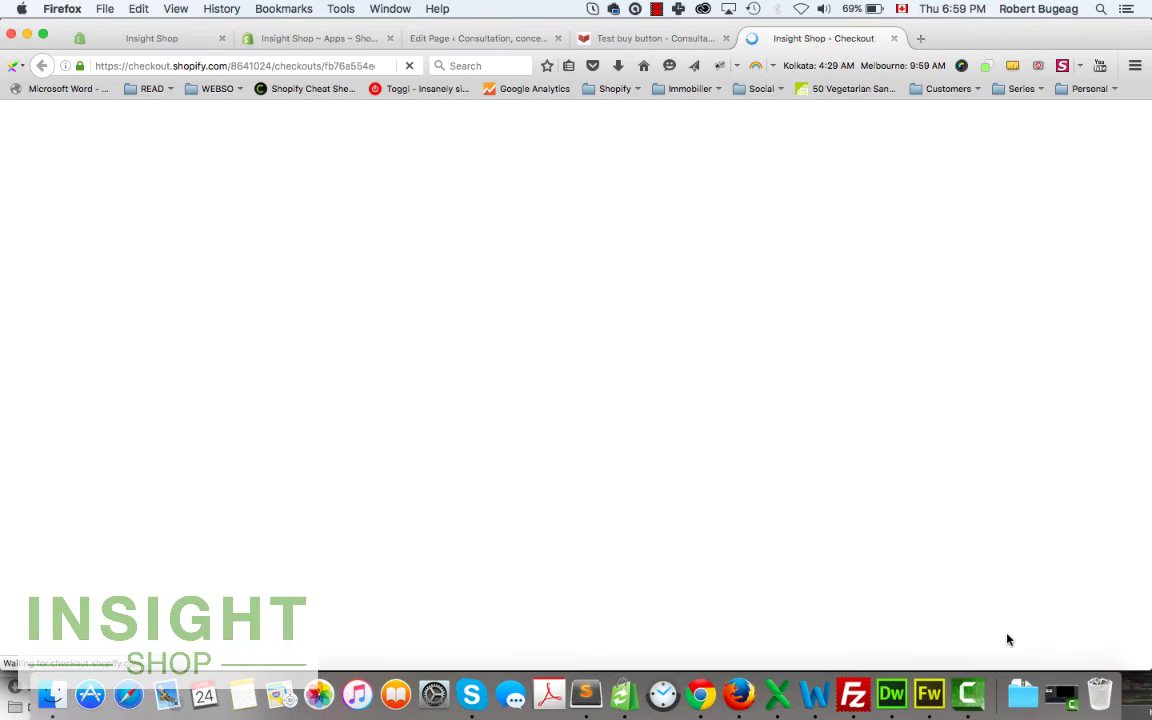
left_click(894, 38)
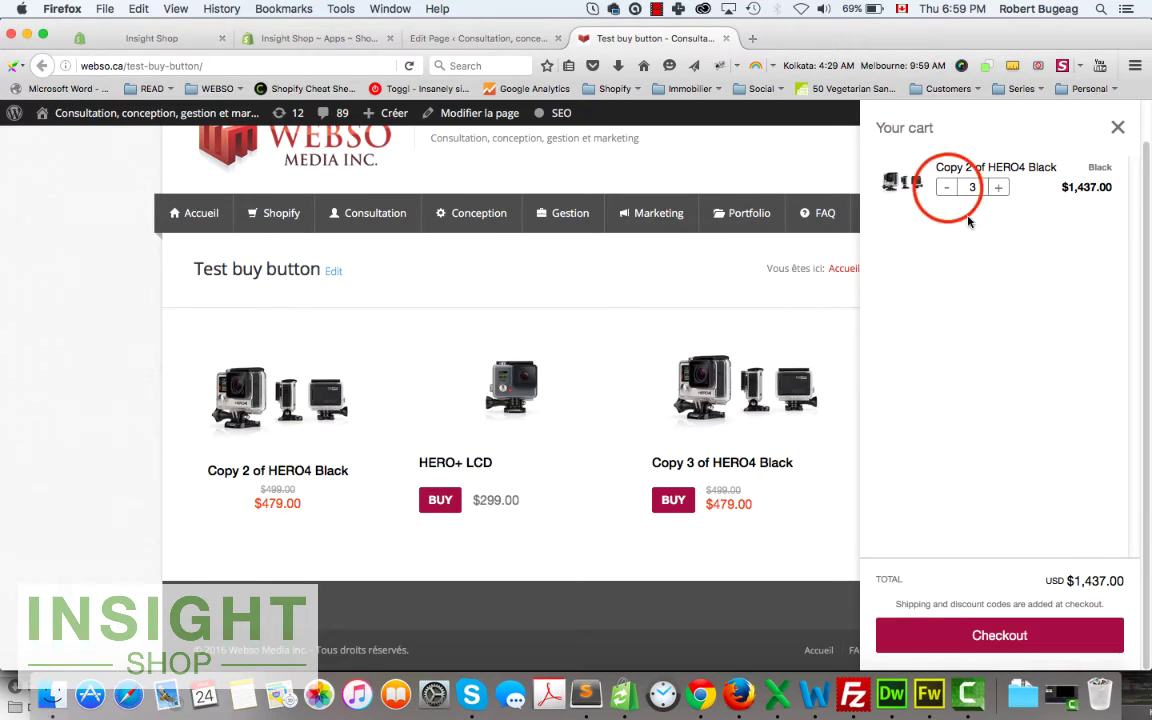
left_click(947, 188)
left_click(947, 188)
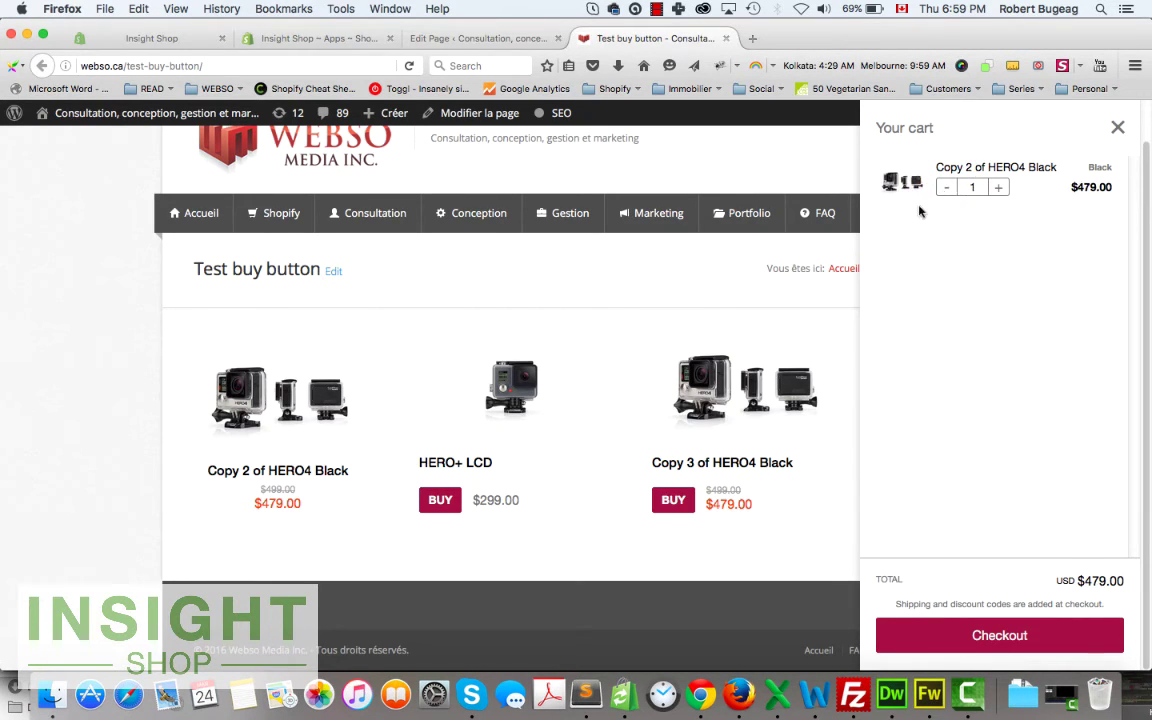
Add HERO+ LCD to the cart with its buy button, and open the Copy 3 of HERO4 Black checkout before returning to the published page.
left_click(1117, 128)
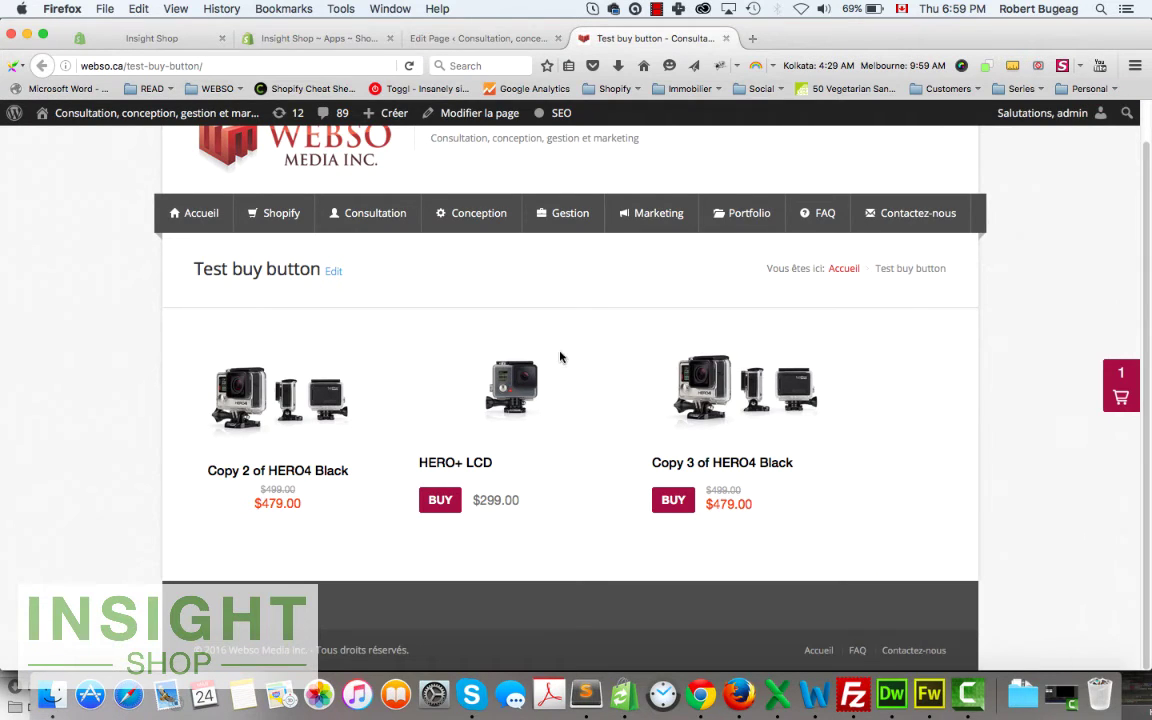
left_click(441, 503)
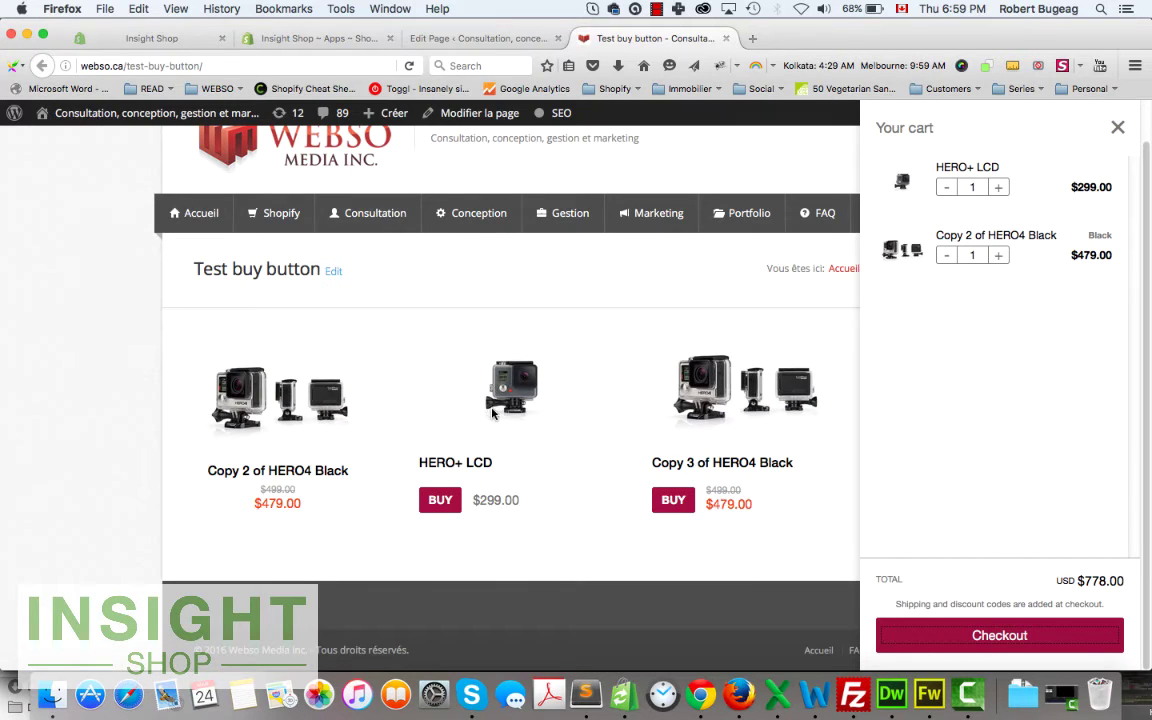
left_click(1116, 130)
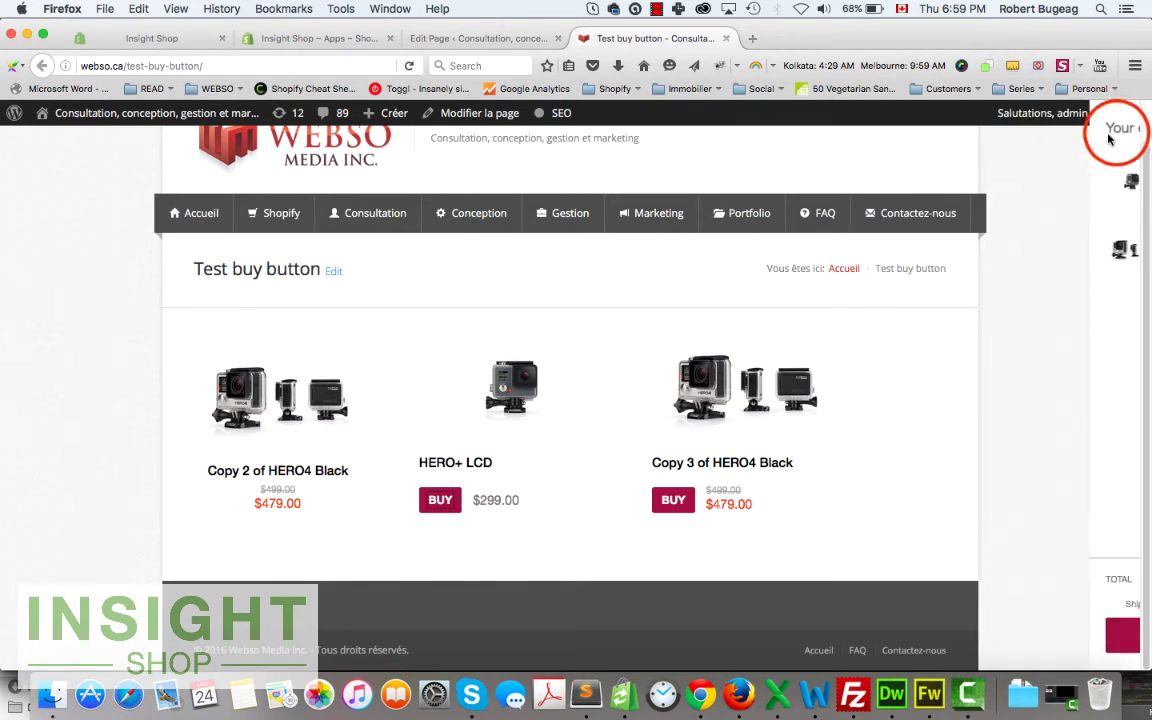
left_click(672, 500)
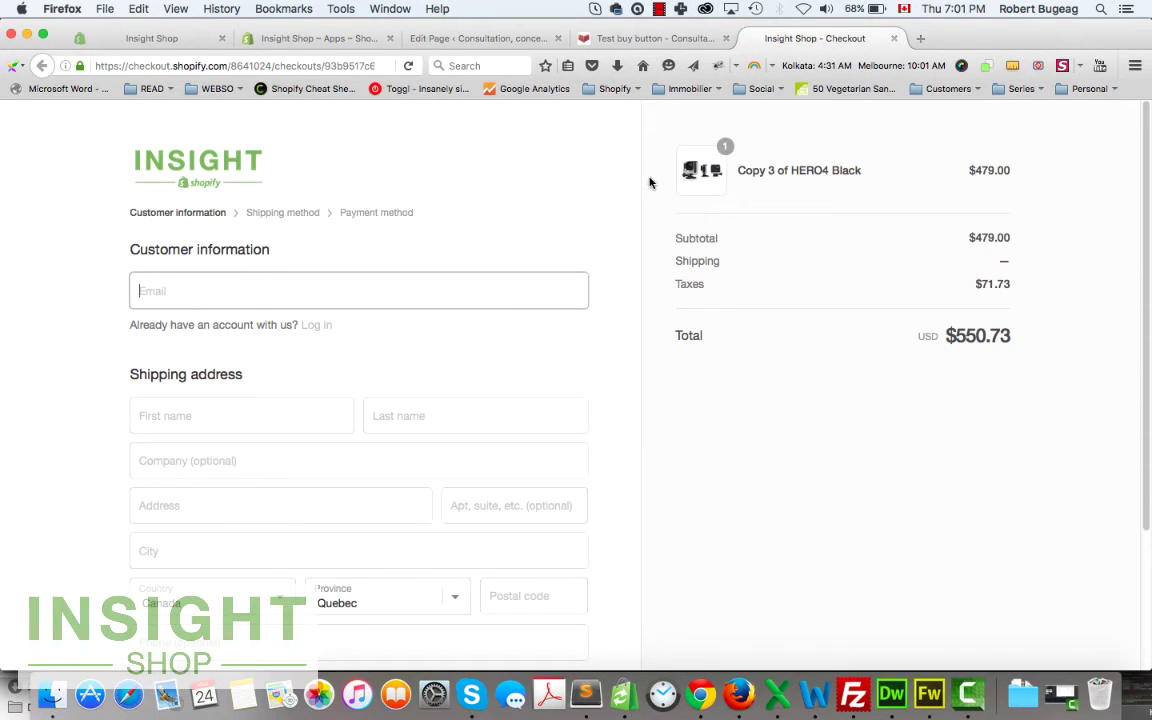
left_click(626, 41)
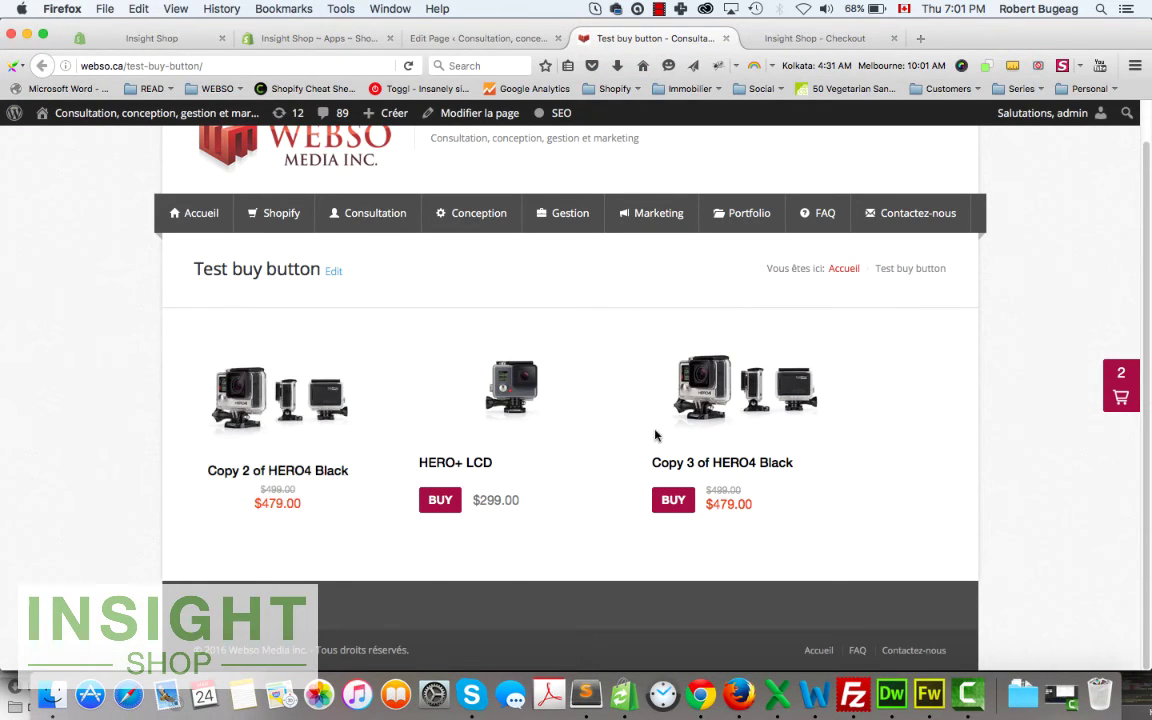
Return to the Shopify Buy Button creator, dismiss the embed code, and review the available link destinations for the button.
left_click(310, 39)
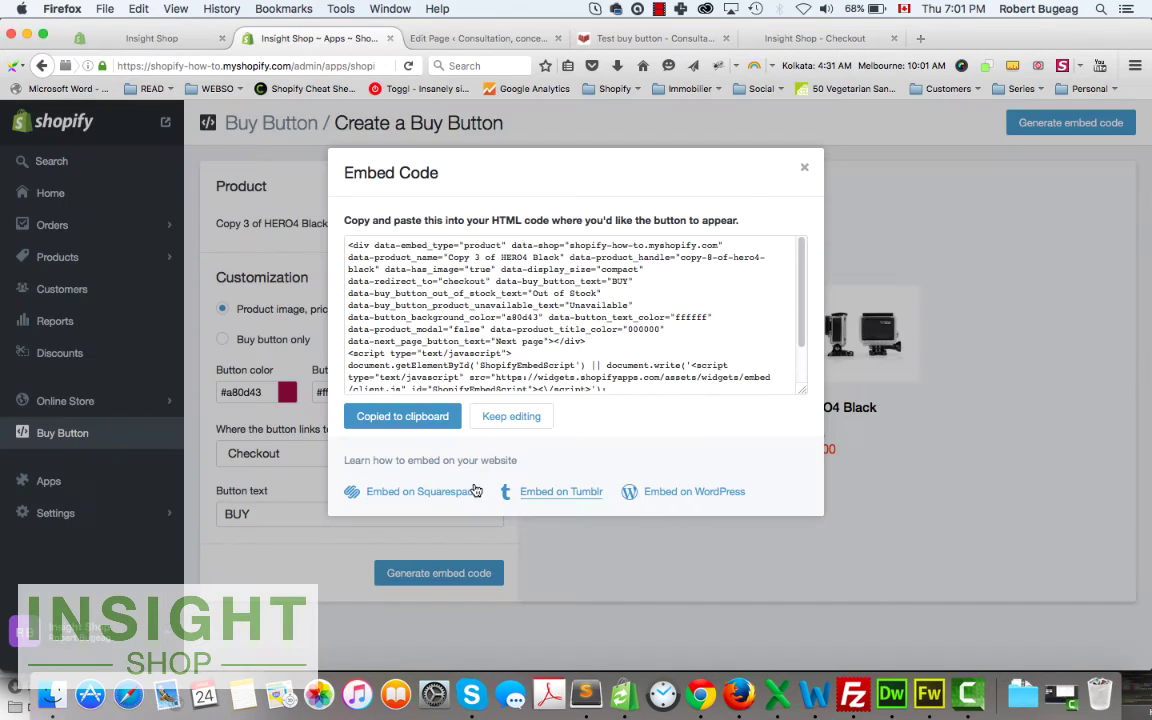
left_click(794, 165)
left_click(270, 450)
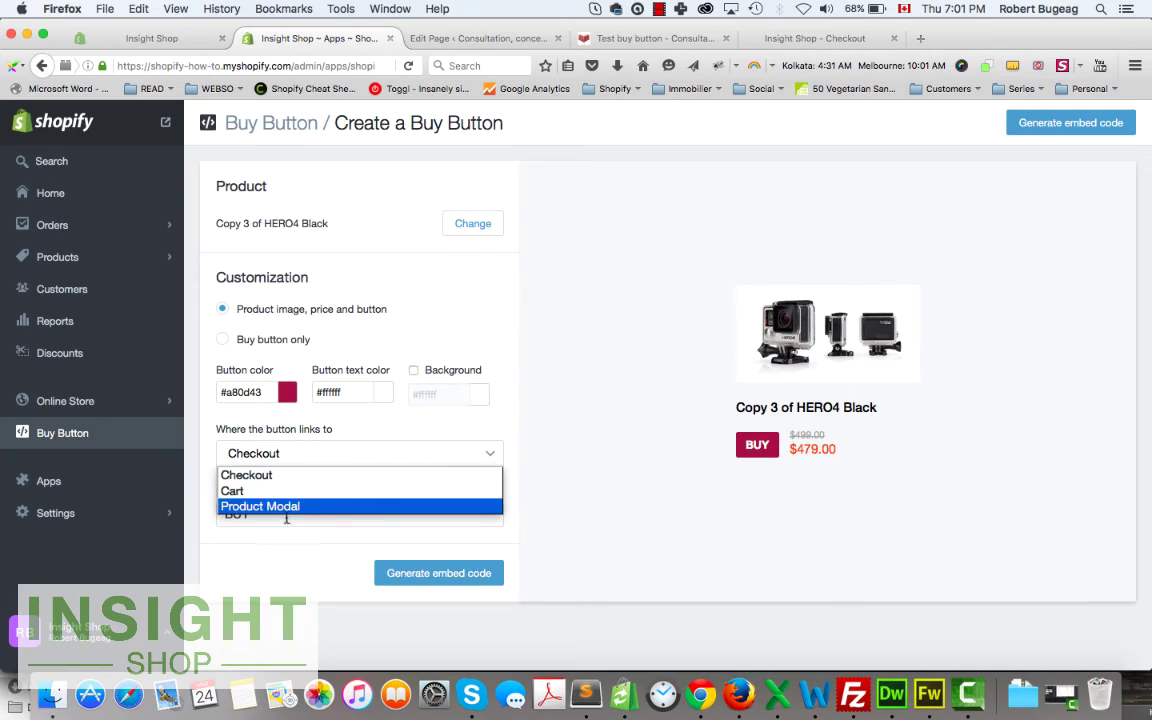
left_click(332, 578)
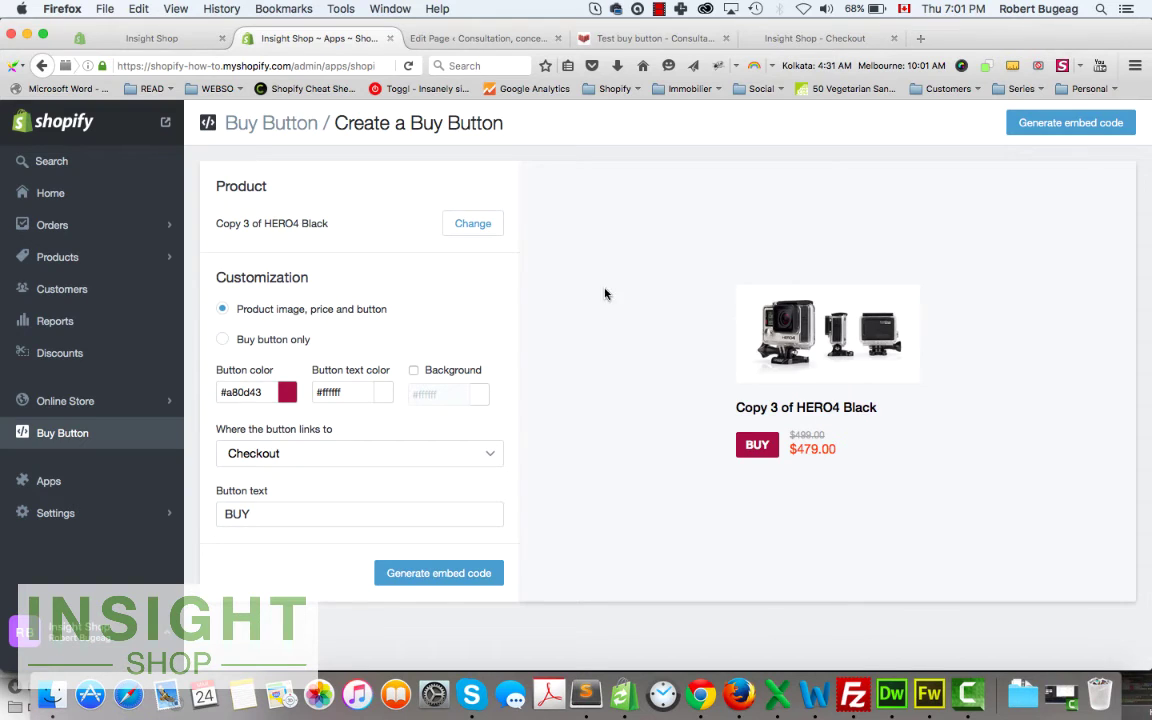
Switch to Dreamweaver, show resume-boutique-en.html, and highlight the product #4 embed code inside its "column" div.
left_click(891, 693)
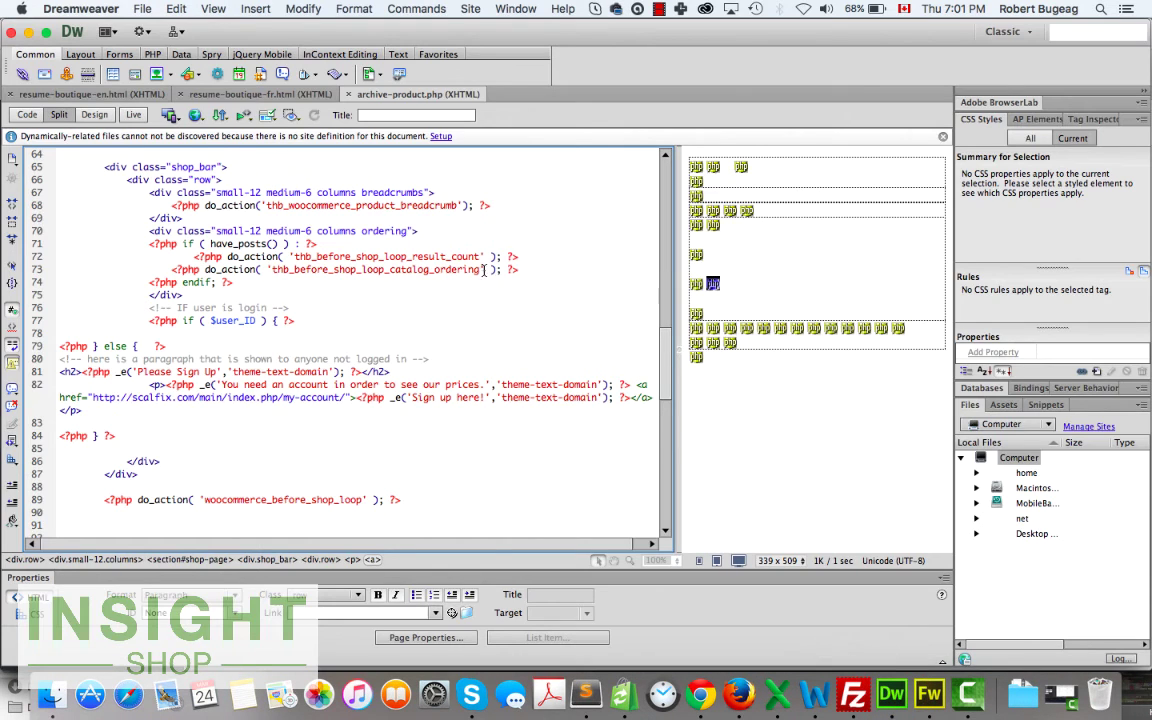
left_click(95, 94)
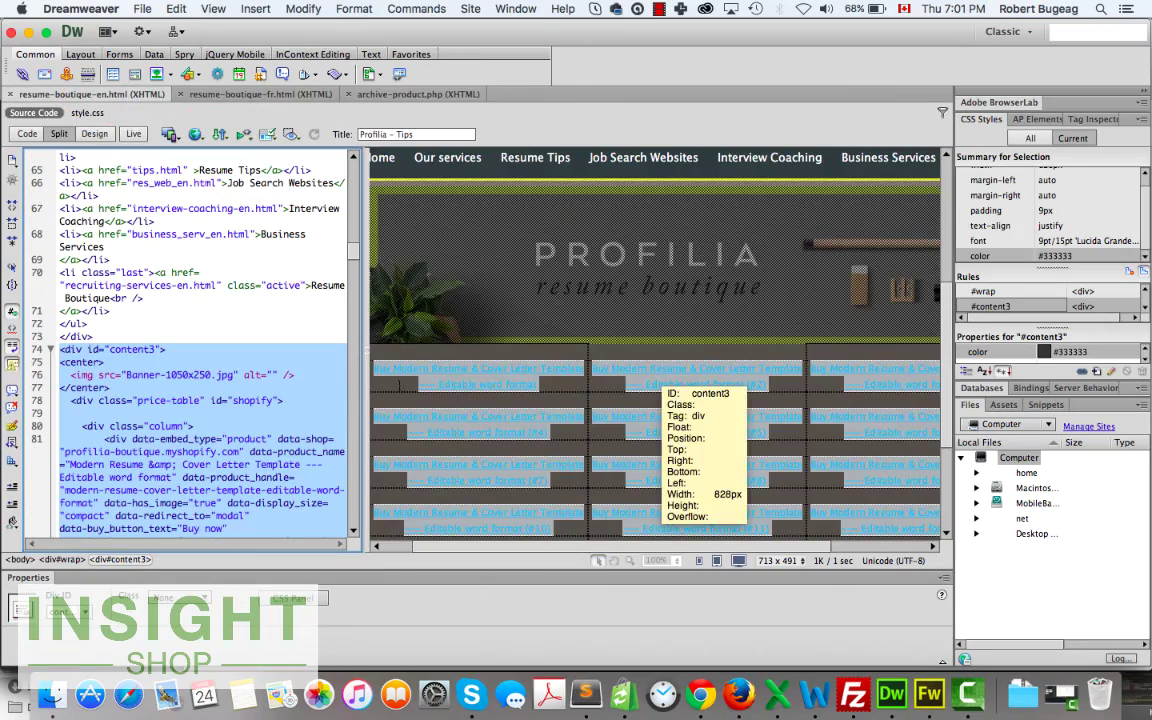
left_click_drag(362, 450, 668, 441)
scroll(262, 280, "down", 5)
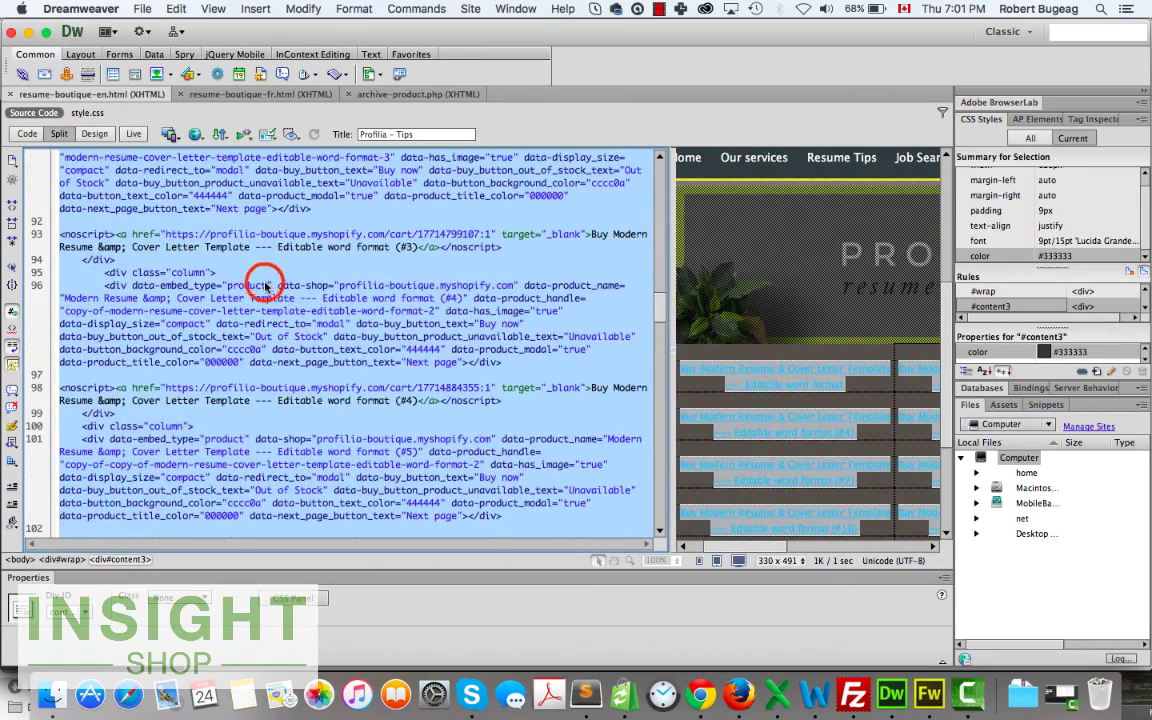
left_click(266, 286)
left_click(118, 286)
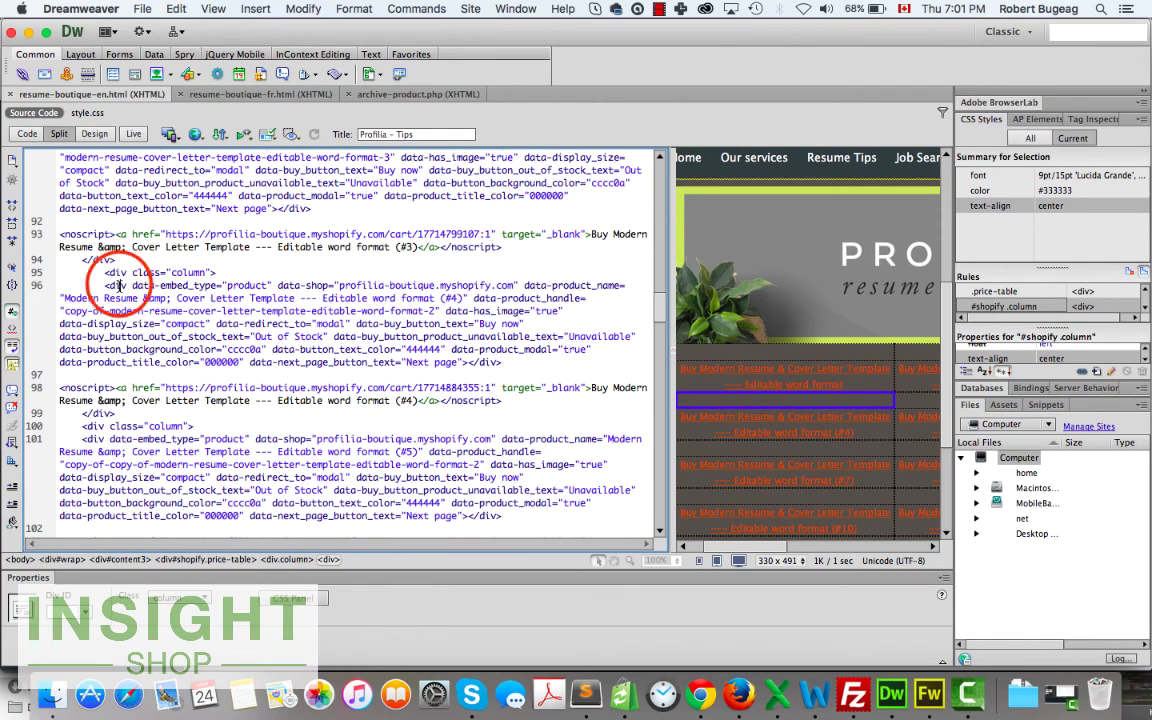
left_click(102, 284)
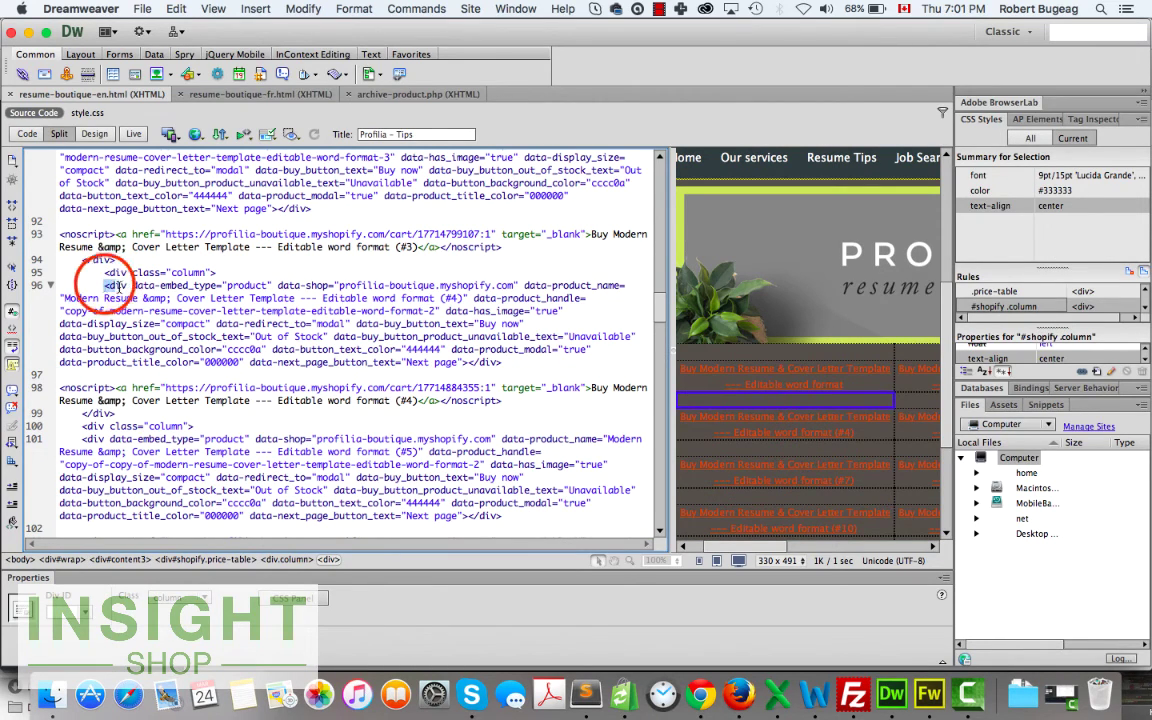
left_click_drag(118, 286, 479, 381)
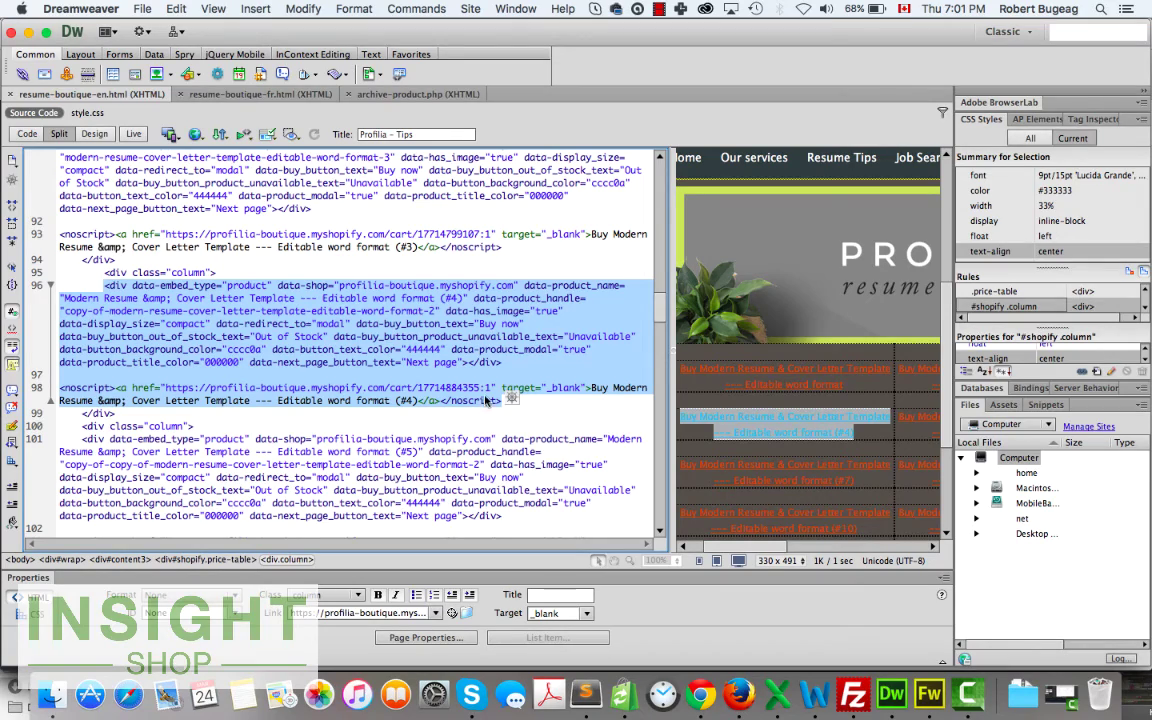
left_click_drag(669, 411, 408, 411)
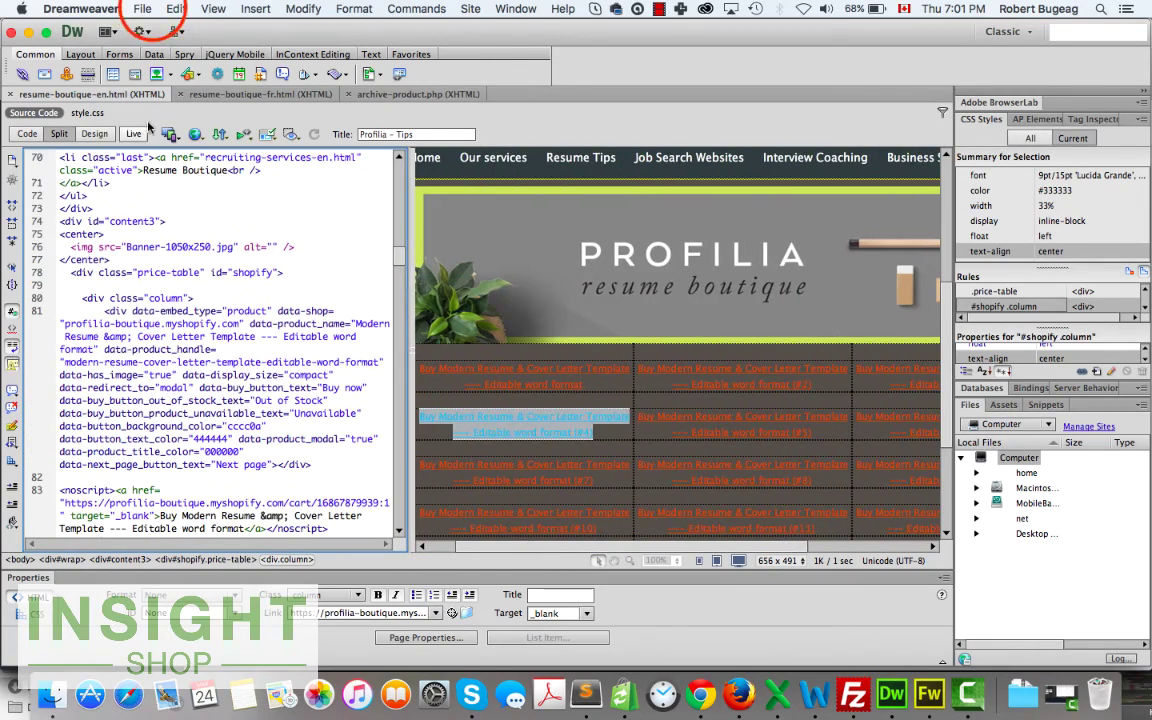
Preview resume-boutique-en.html in Firefox and close the developer inspection pane.
left_click(142, 8)
mouse_move(262, 318)
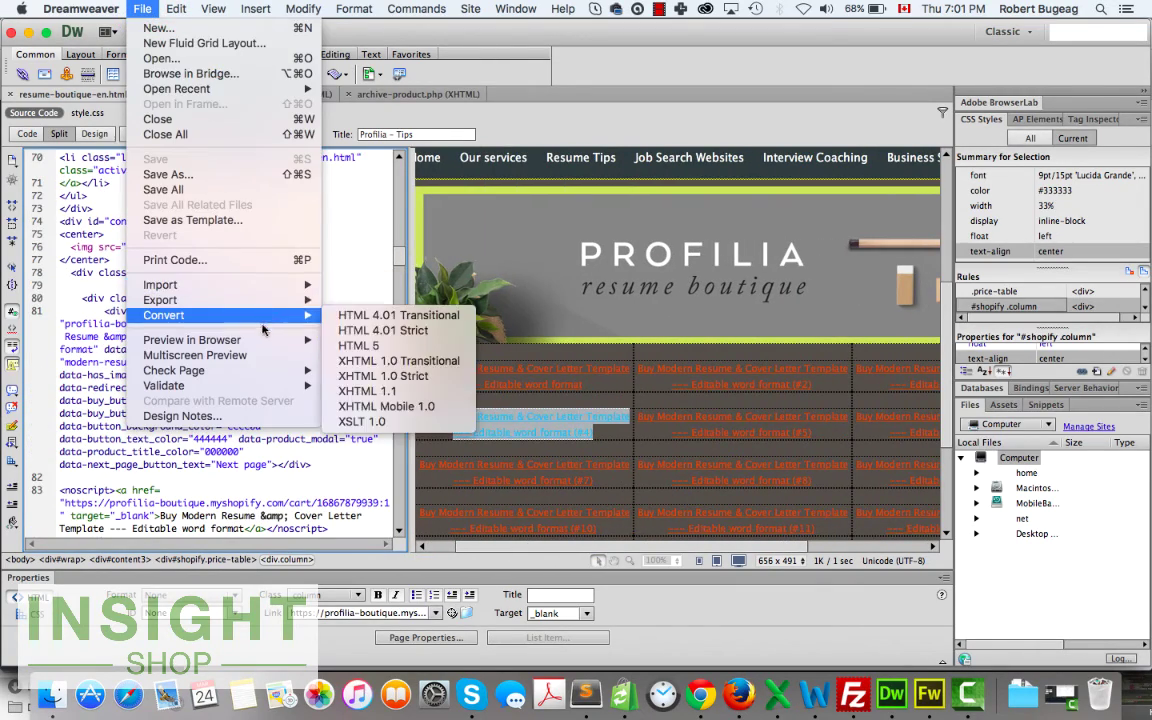
mouse_move(230, 340)
left_click(355, 355)
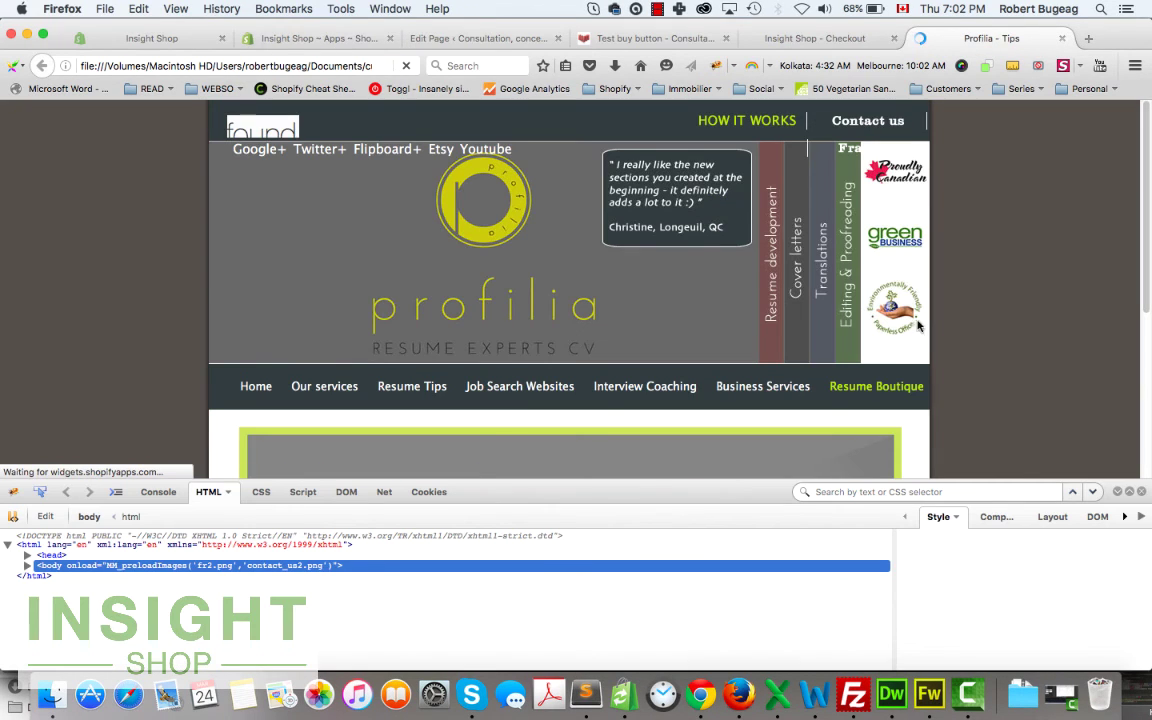
scroll(1015, 270, "down", 5)
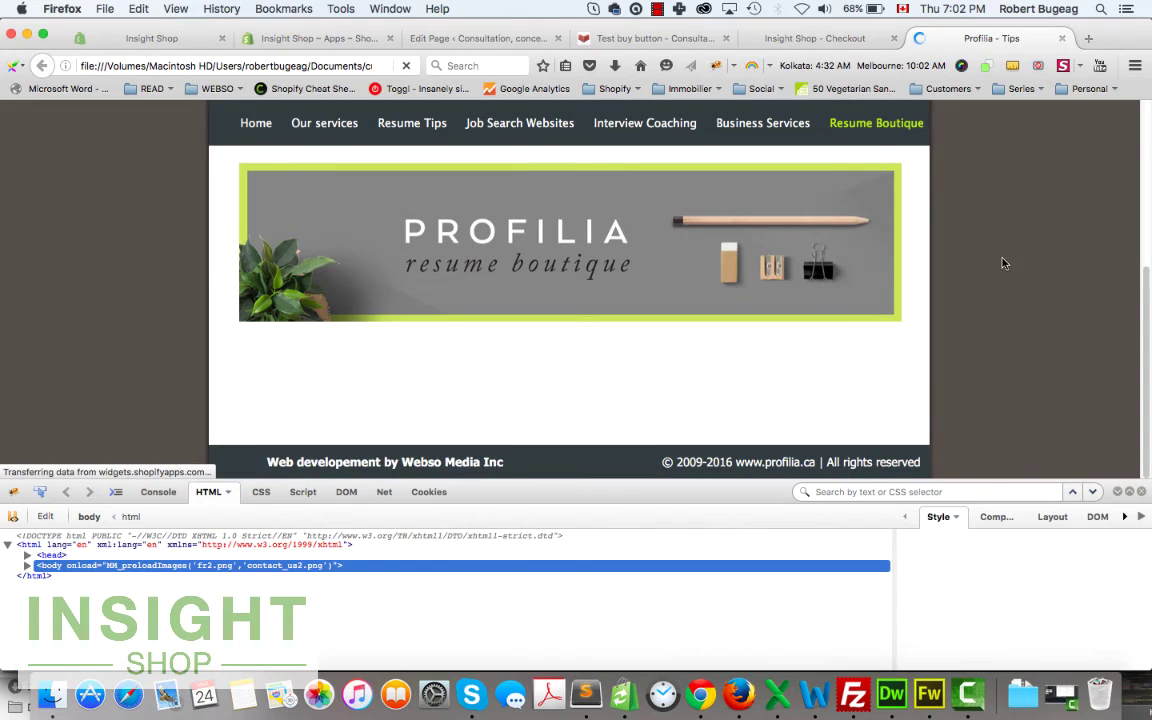
left_click(1141, 492)
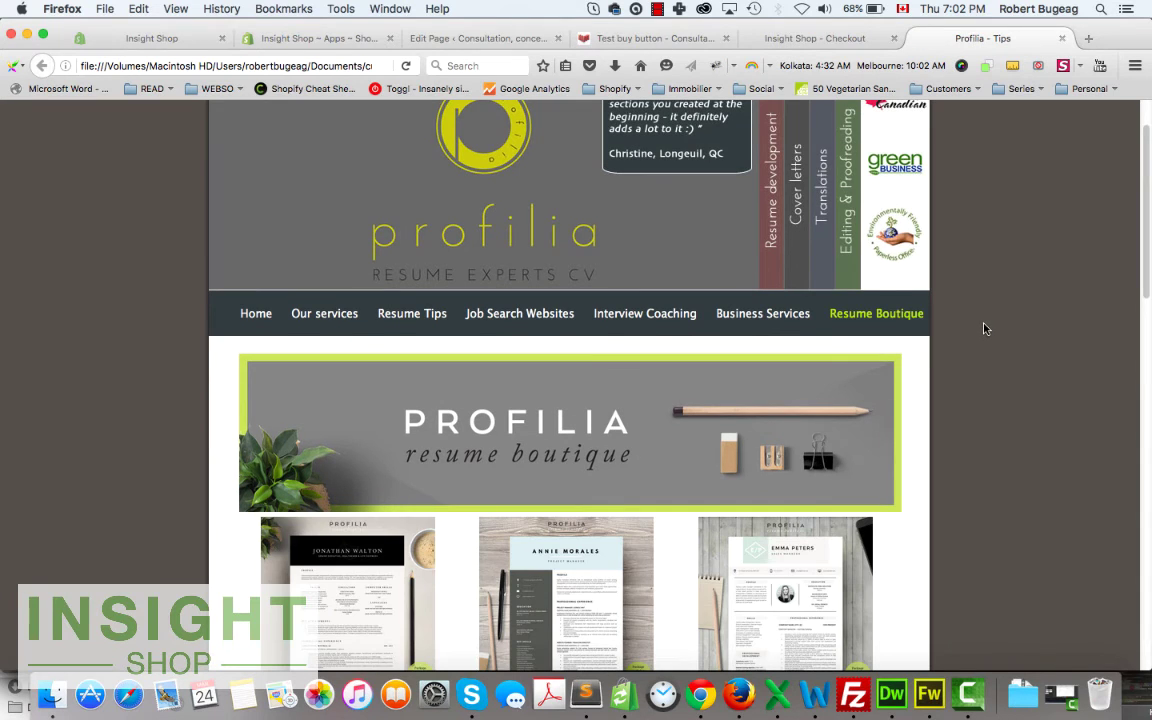
Look through the grid of embedded resume template products on the previewed Profilia boutique page.
scroll(976, 328, "down", 5)
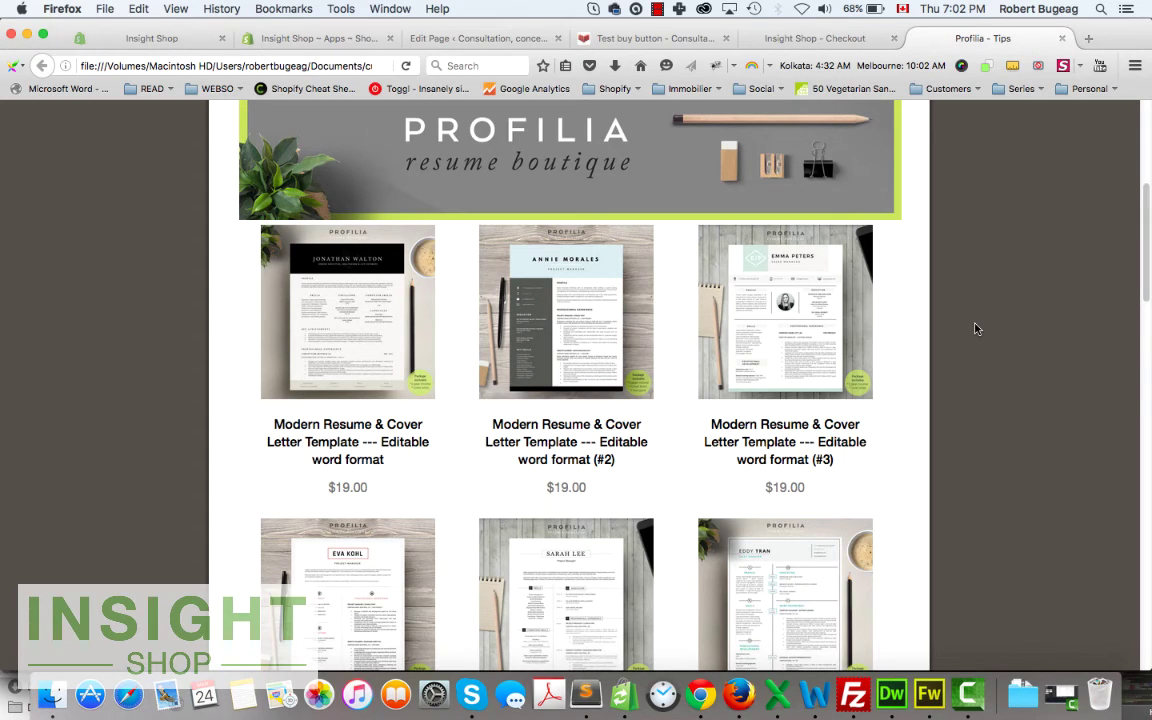
scroll(645, 463, "down", 1)
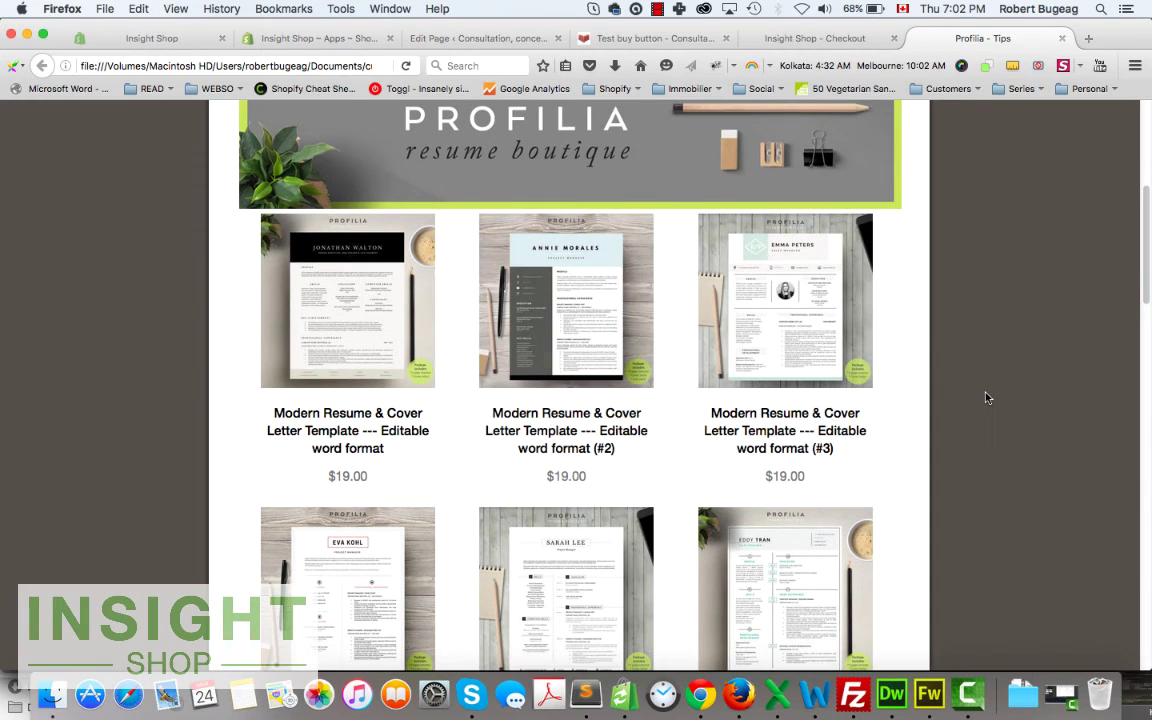
scroll(936, 398, "down", 5)
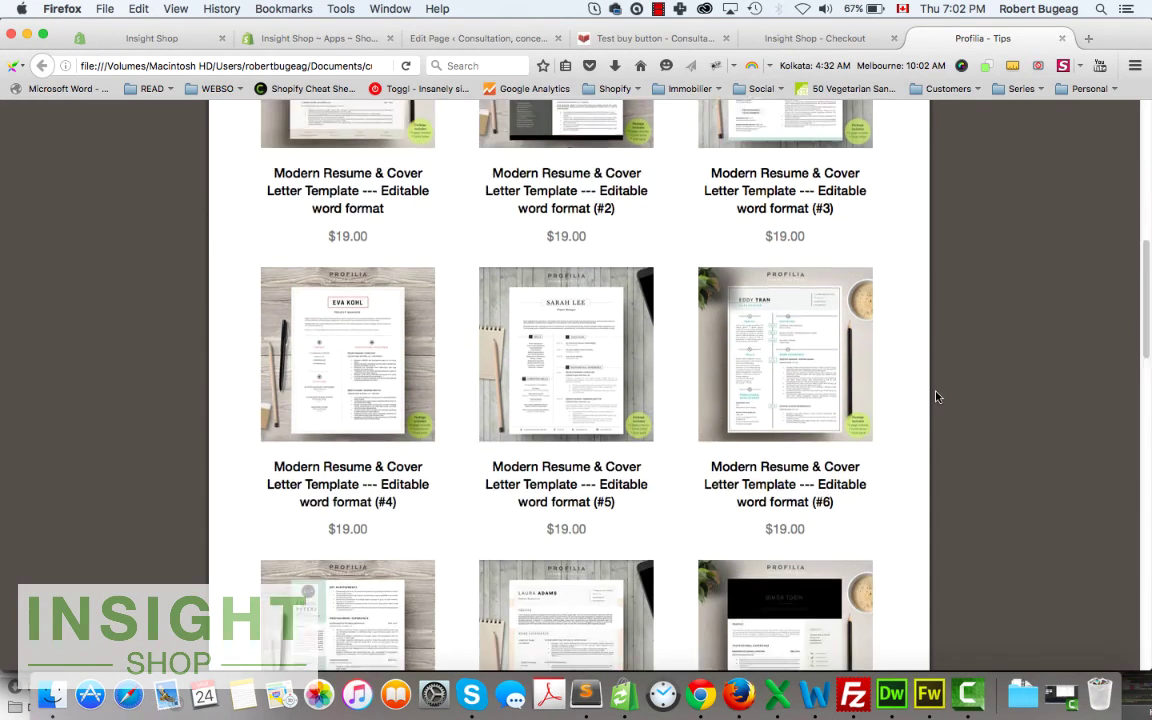
scroll(936, 398, "down", 20)
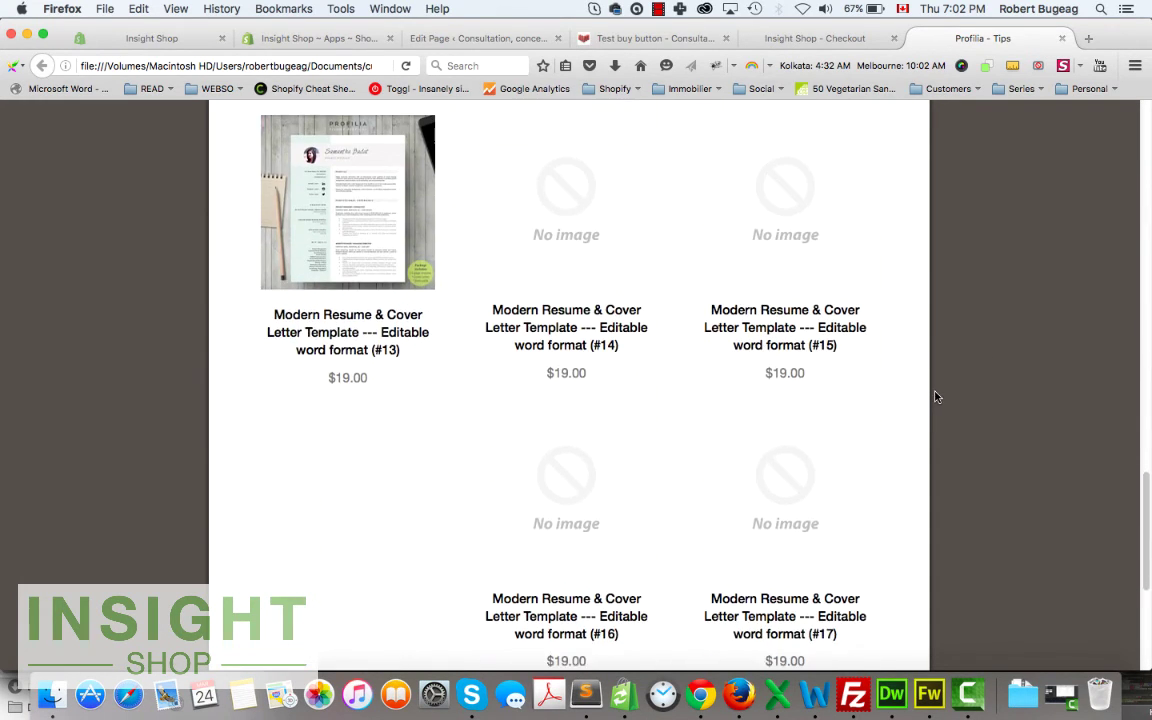
scroll(936, 398, "down", 9)
scroll(933, 398, "up", 20)
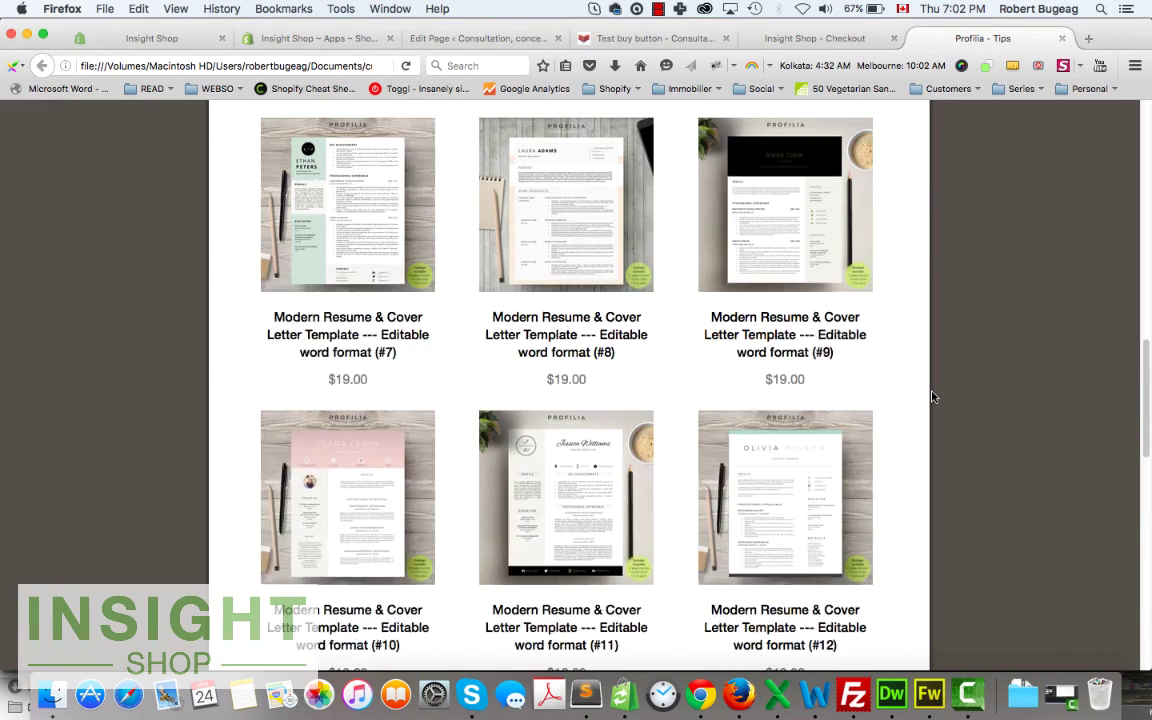
scroll(932, 397, "up", 15)
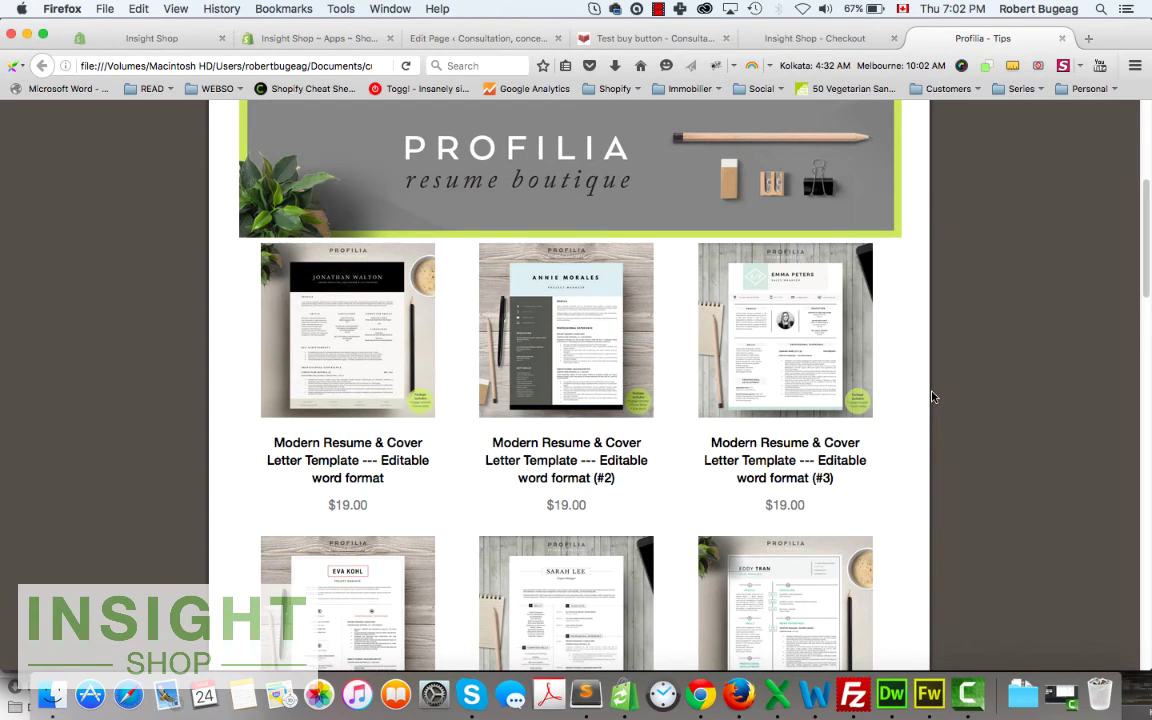
scroll(932, 397, "up", 2)
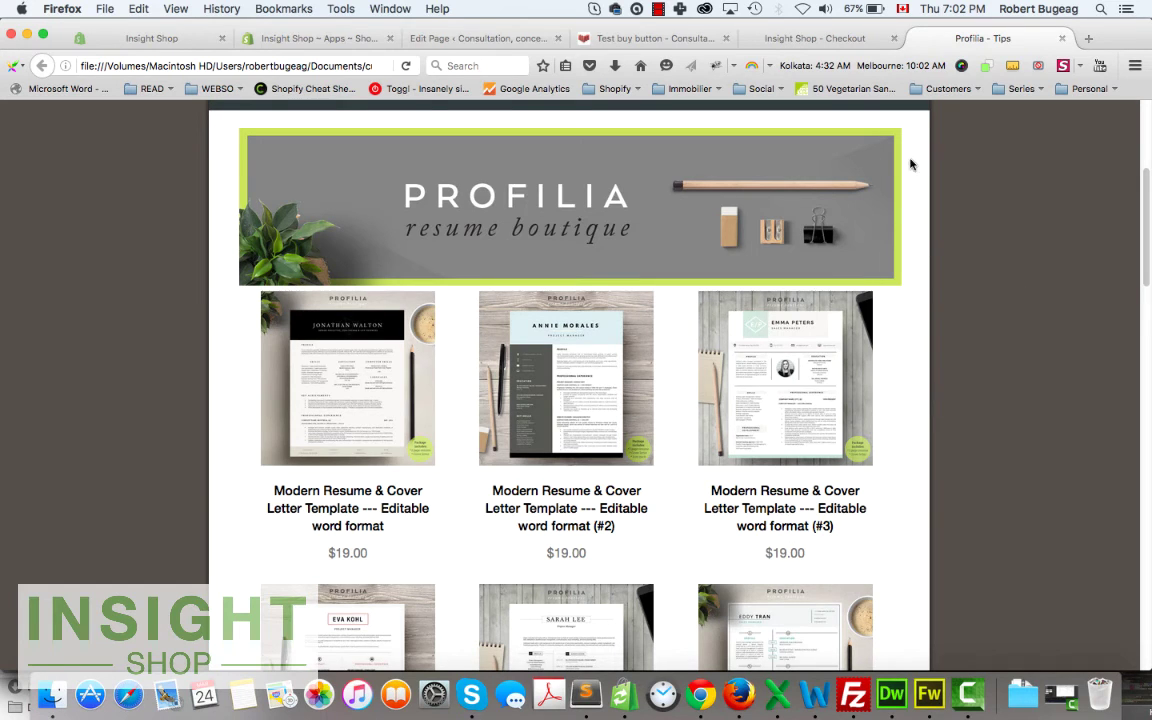
Go back to the Shopify Buy Button creator in Firefox and review the link destination and button text settings.
left_click(890, 692)
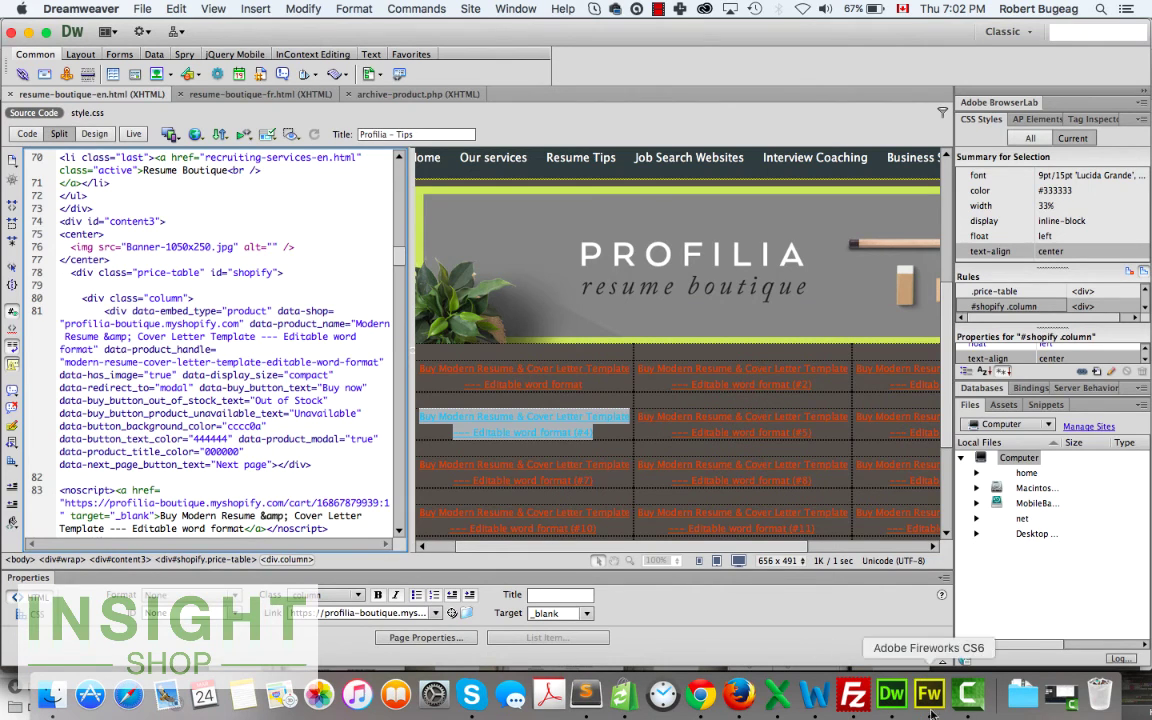
left_click(738, 692)
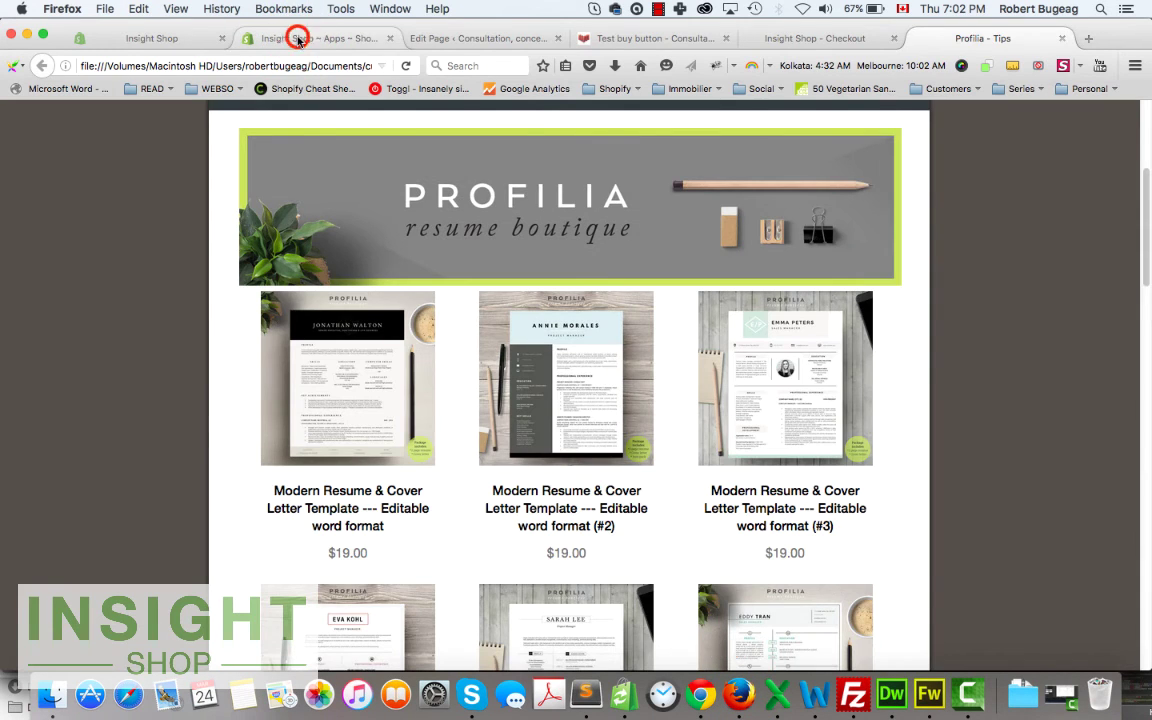
left_click(268, 38)
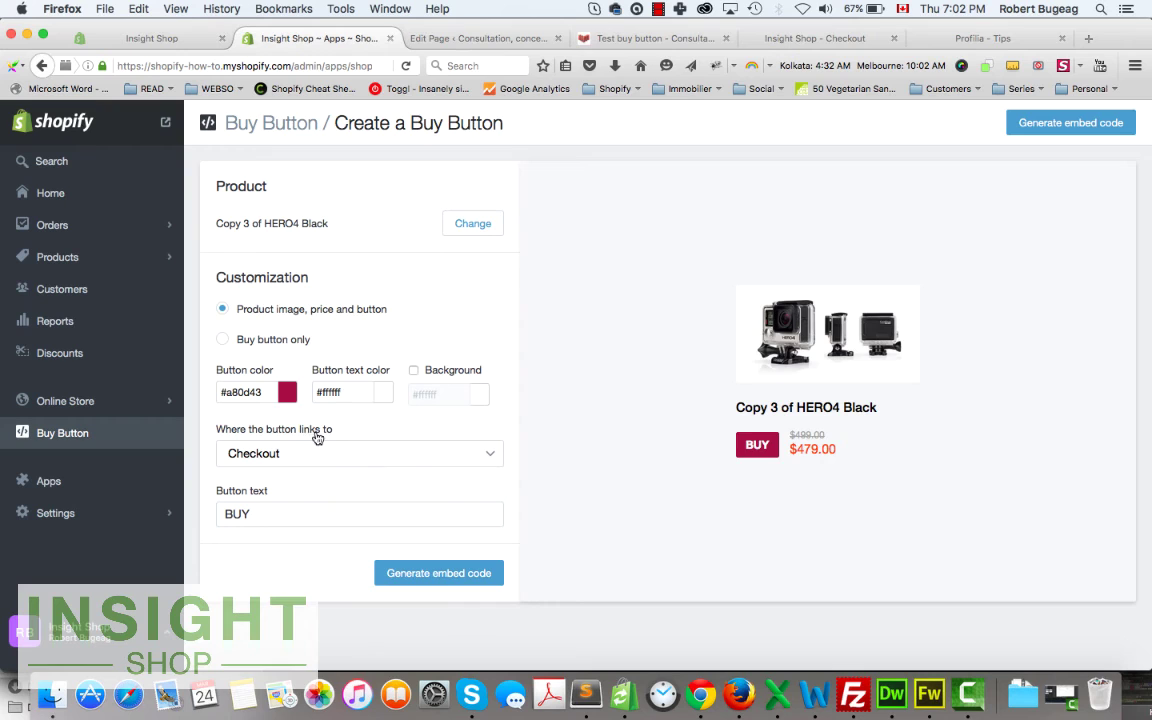
left_click(272, 512)
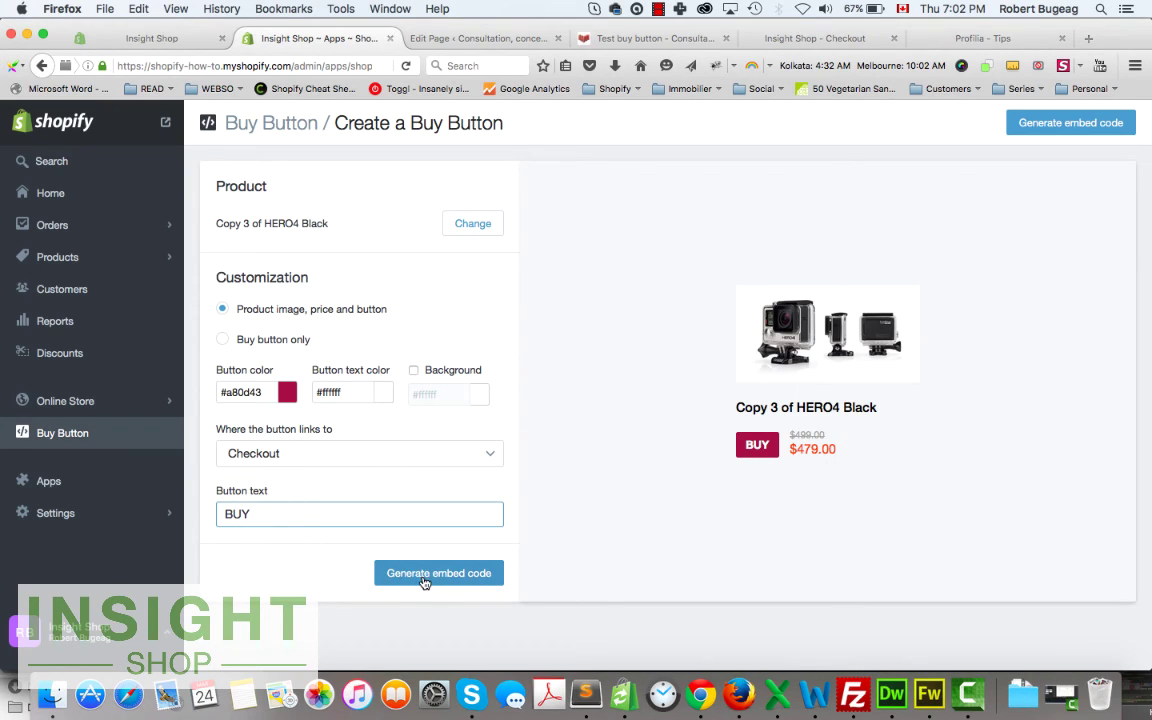
Switch to Dreamweaver, check the "column" div around the first embed code, and open the related style.css.
left_click(891, 693)
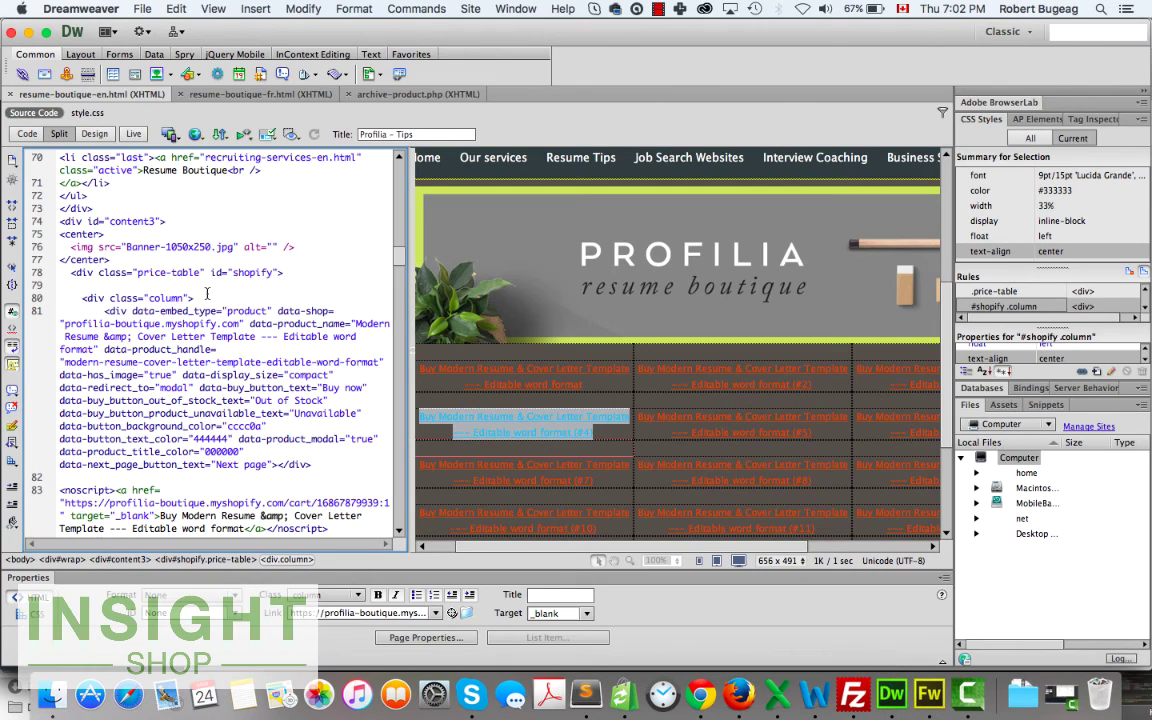
left_click(107, 281)
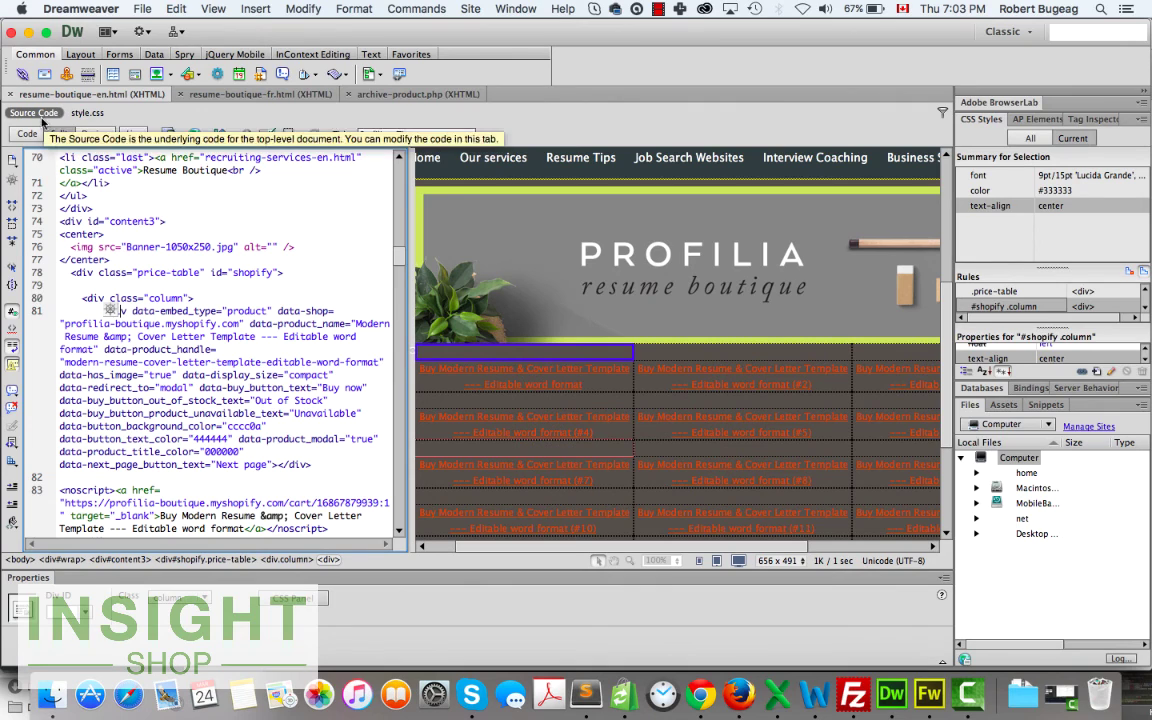
left_click(76, 116)
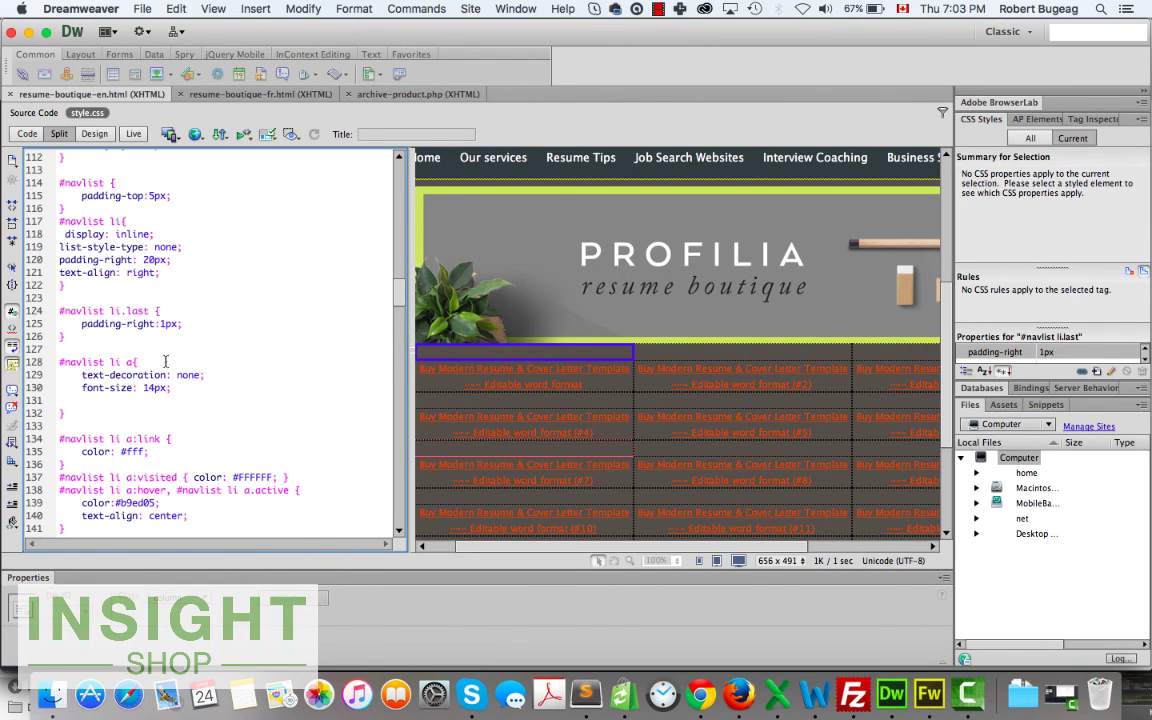
scroll(166, 362, "down", 9)
scroll(155, 337, "up", 5)
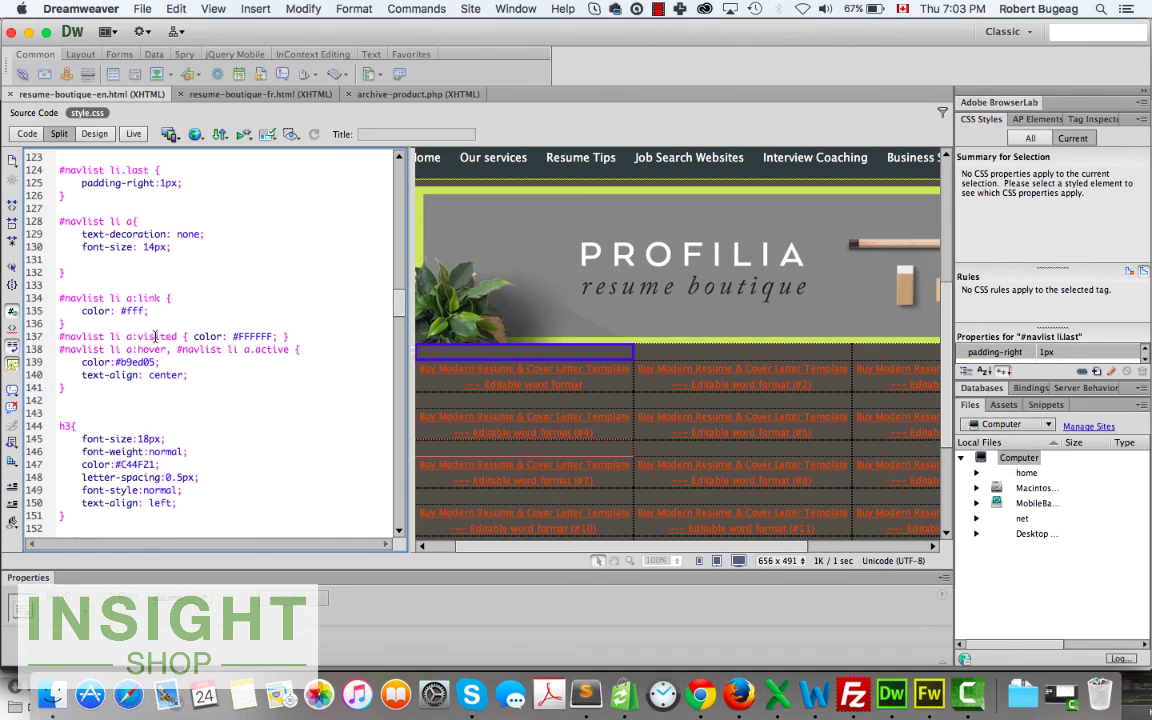
left_click(253, 321)
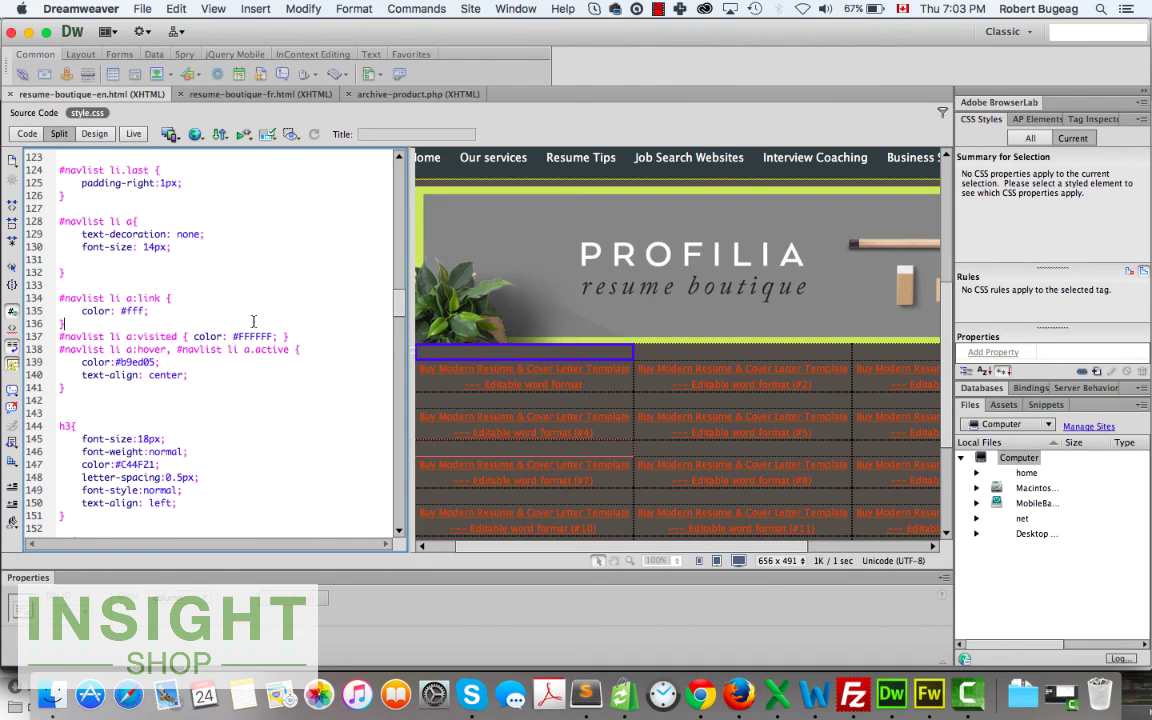
Search style.css for "shopify", examine the "#shopify .column" rule, and return to the page's source code.
key("super+f")
type("shopify")
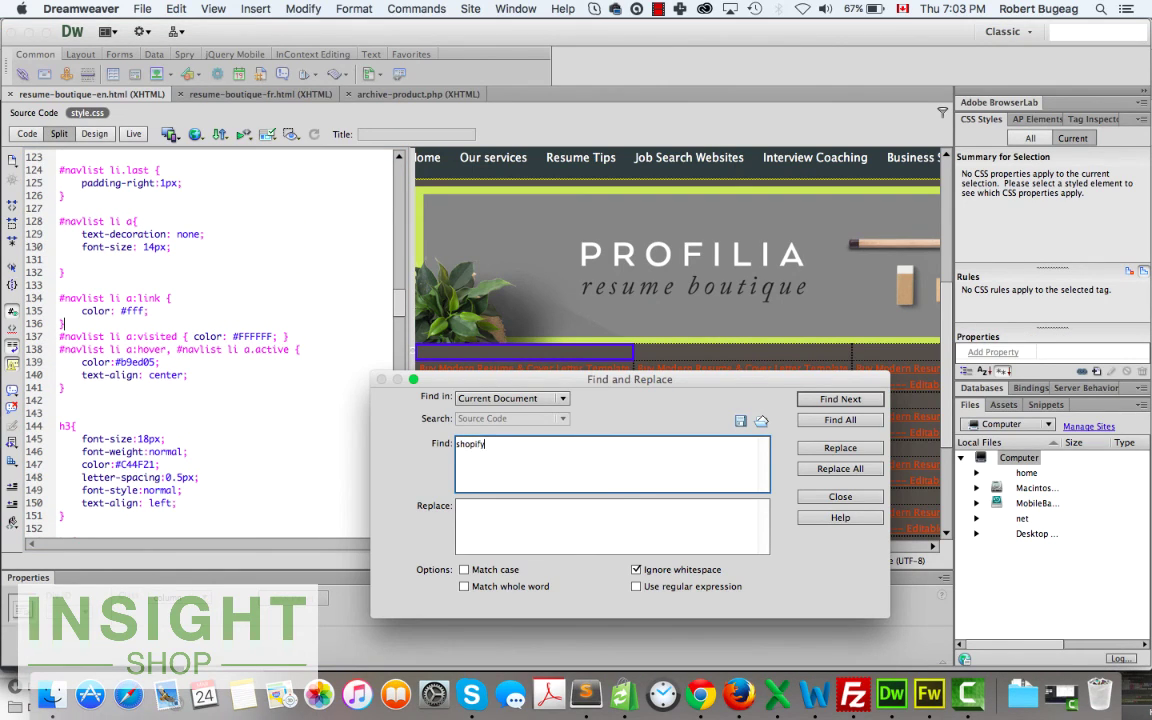
left_click(836, 399)
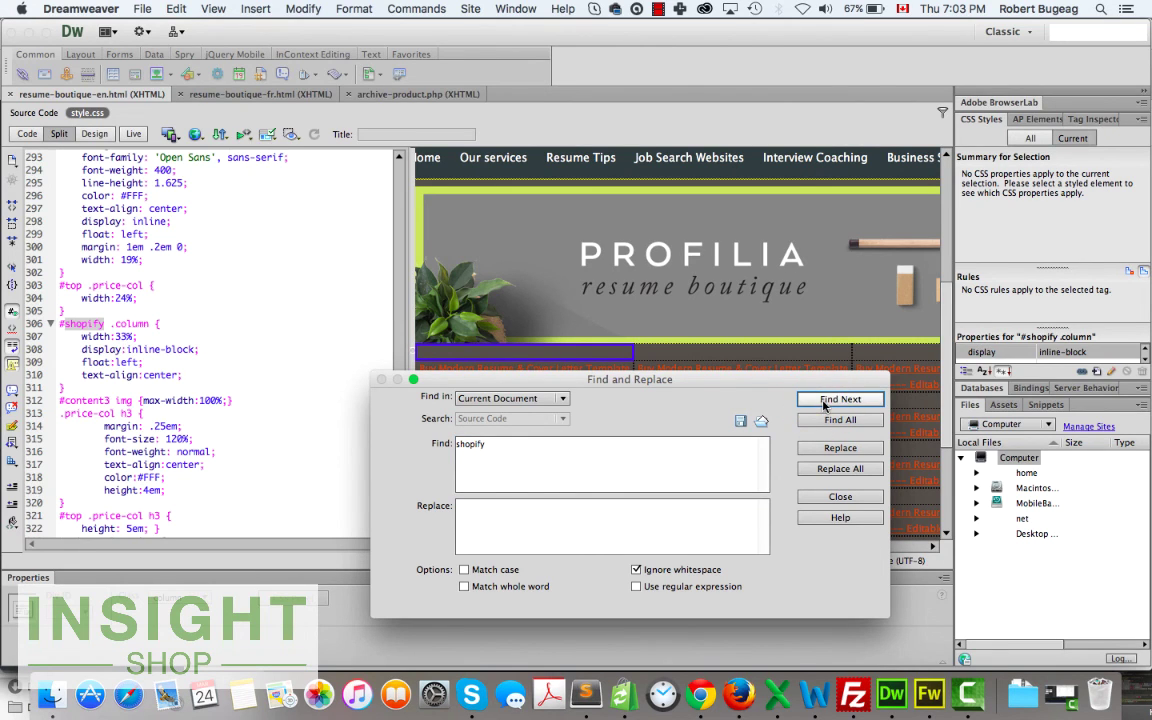
left_click(150, 370)
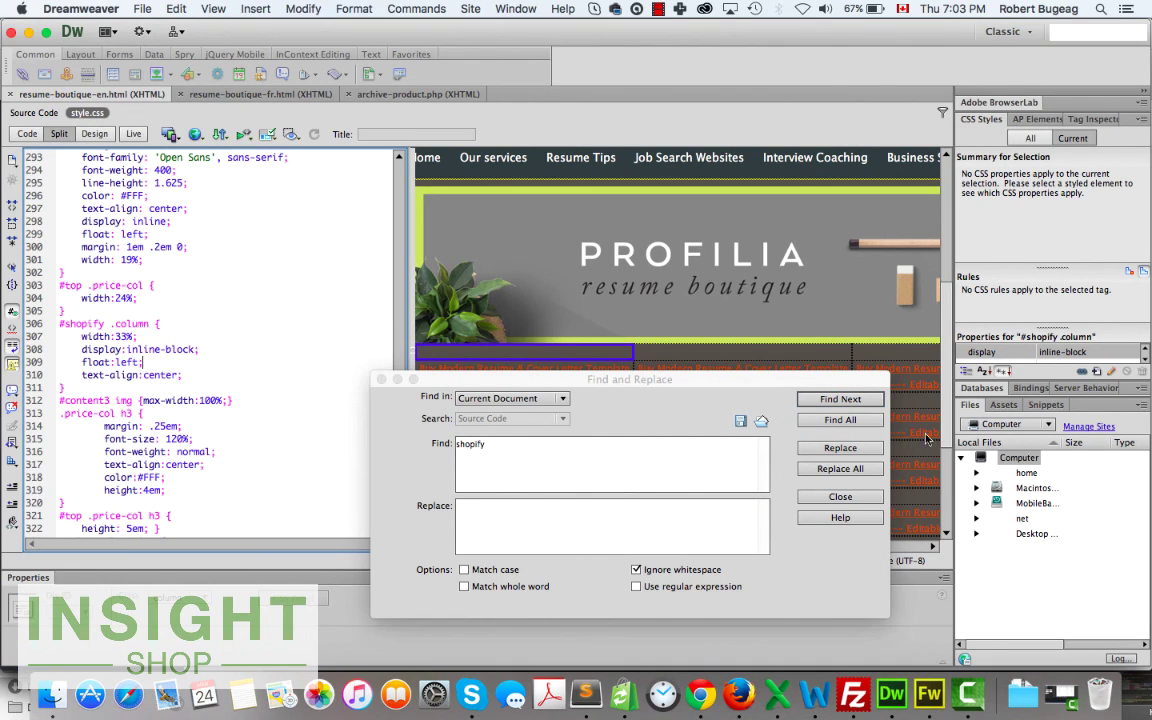
left_click(852, 492)
left_click(852, 492)
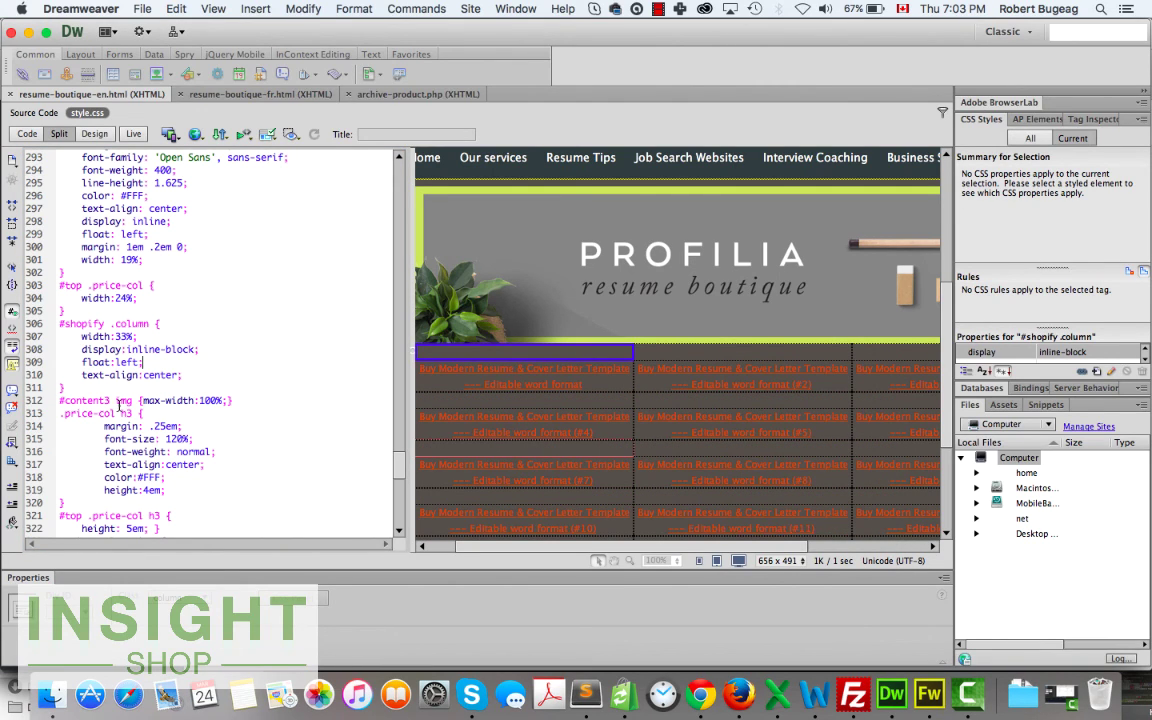
left_click(34, 112)
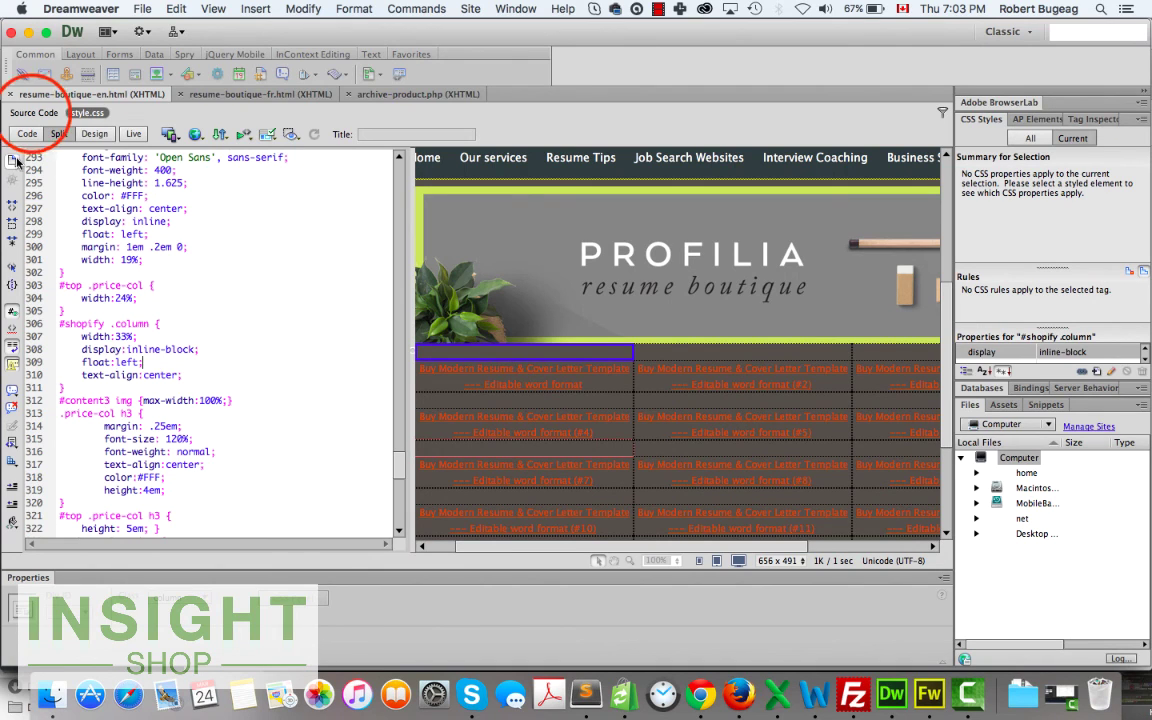